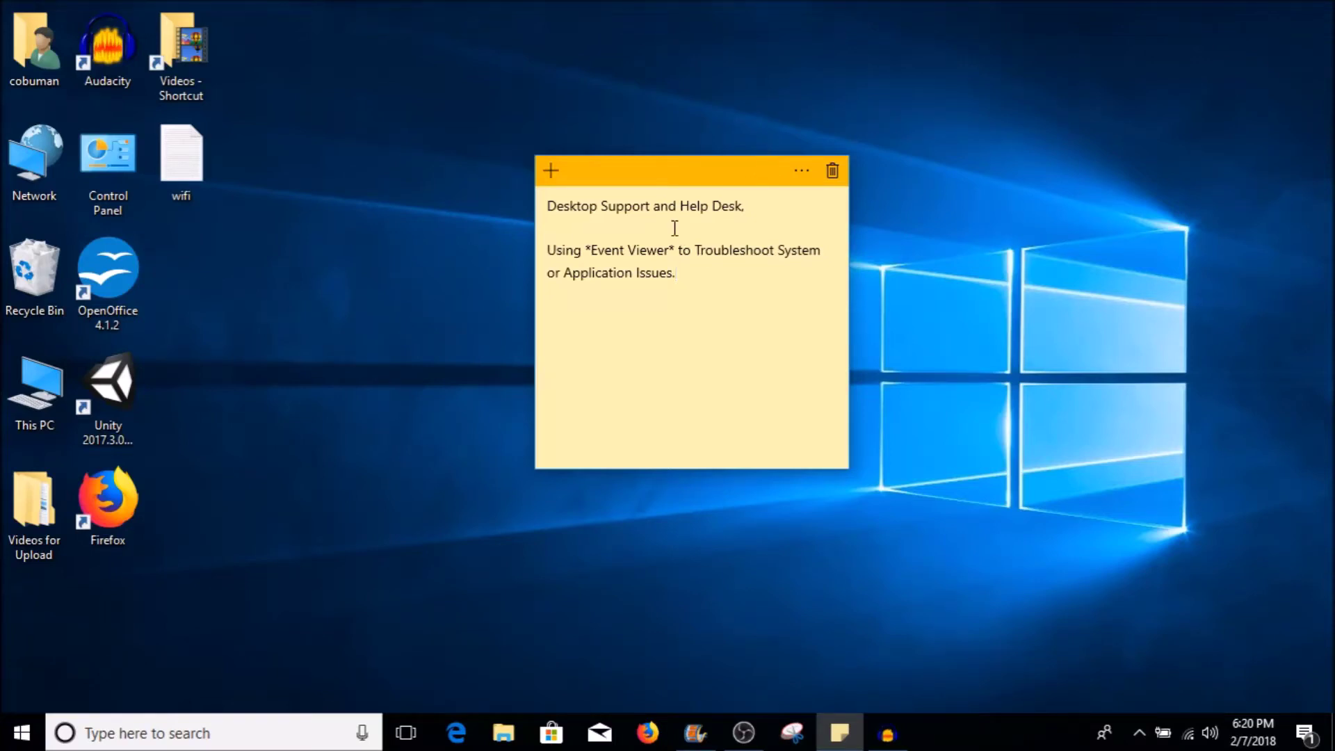
Step: Replace the comma after 'Help Desk' with a period in the note's first line
left_click(735, 206)
key("BackSpace")
type(".")
key("ctrl+End")
Step: Select the *Event Viewer* text in the note's second line
left_click_drag(676, 243, 586, 249)
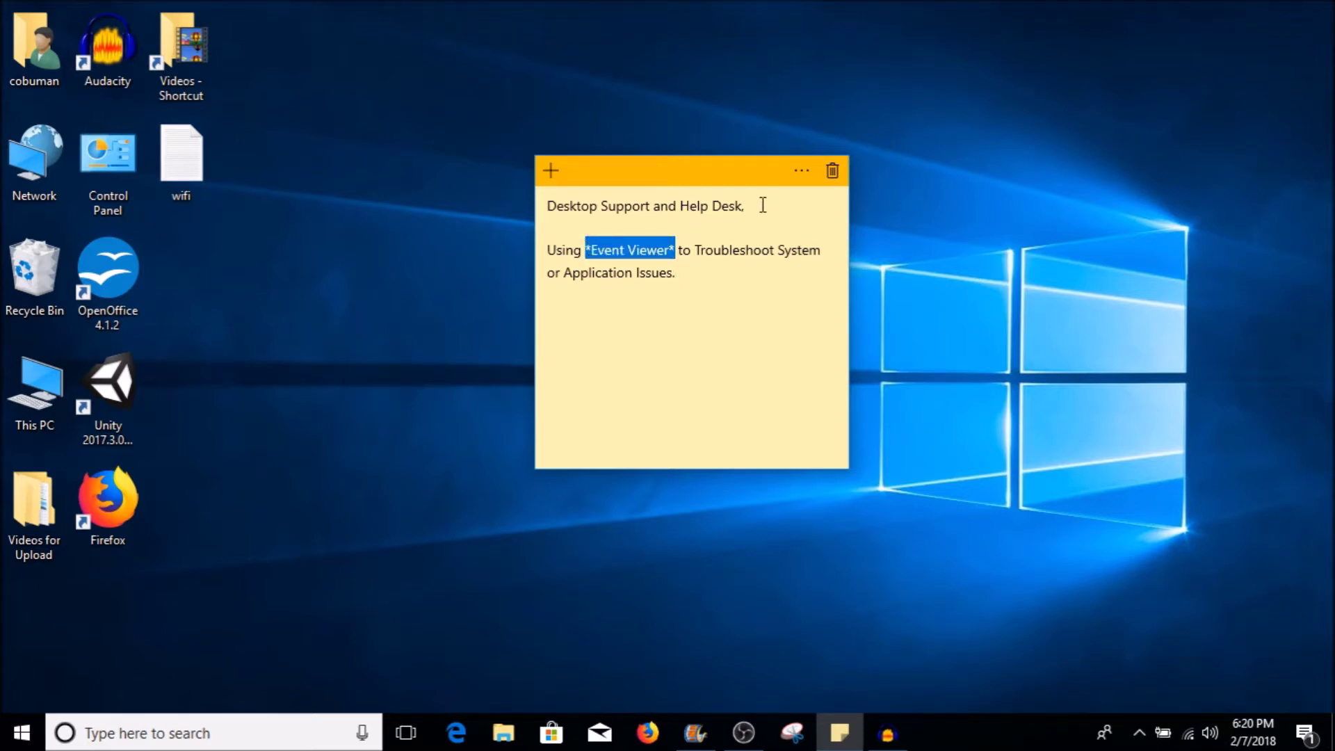
left_click_drag(763, 205, 548, 206)
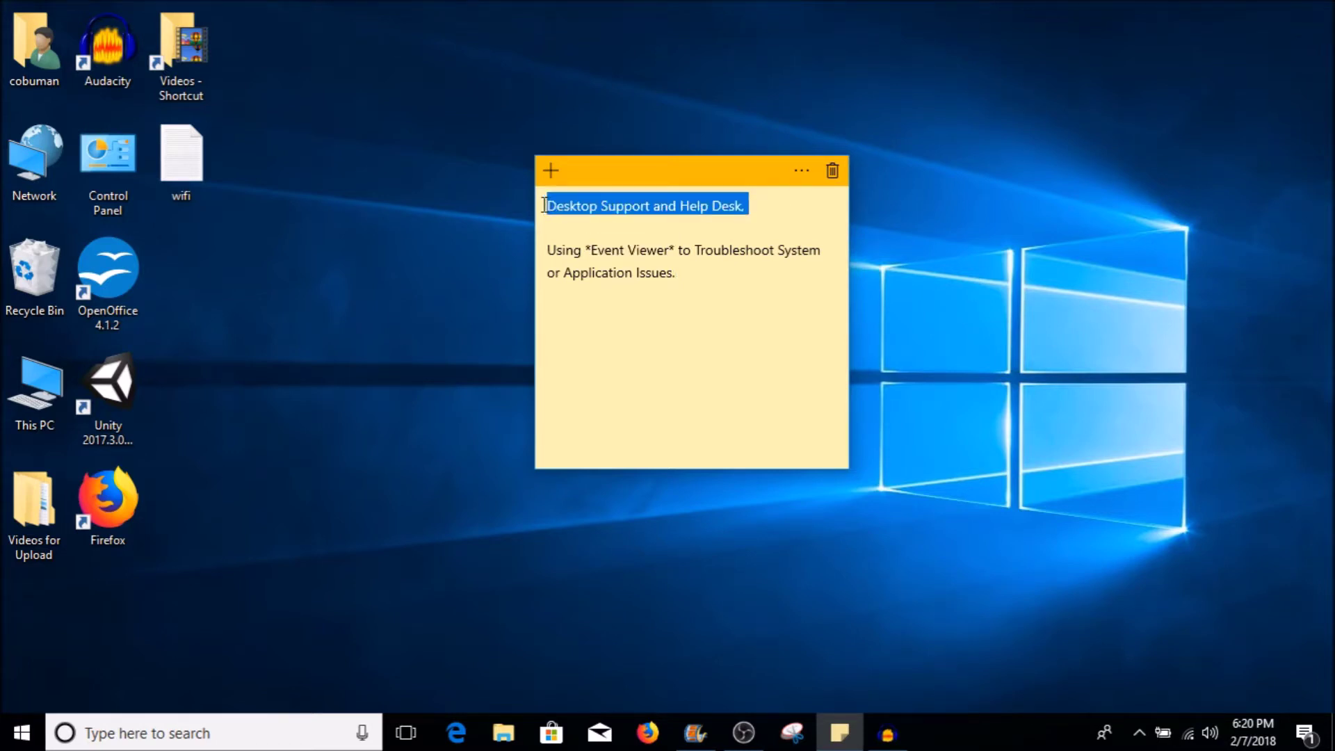
left_click(760, 207)
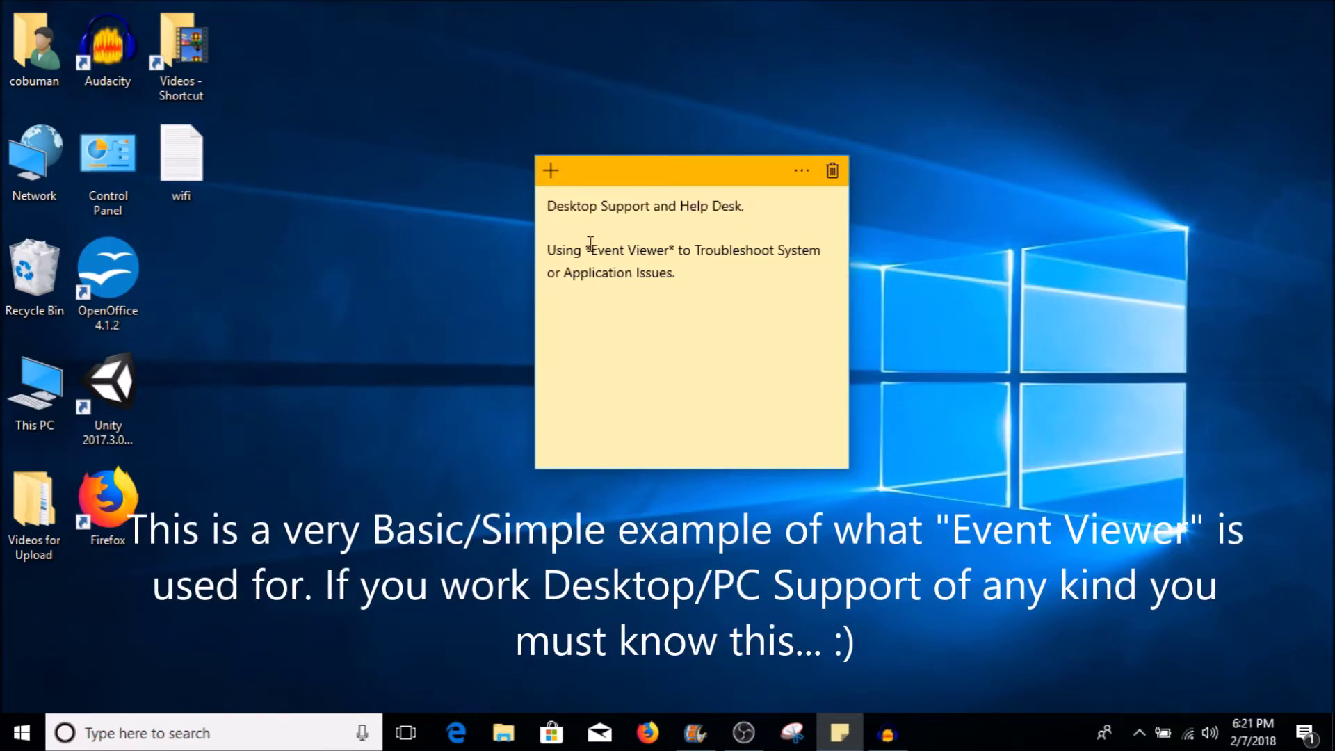
left_click_drag(586, 245, 679, 239)
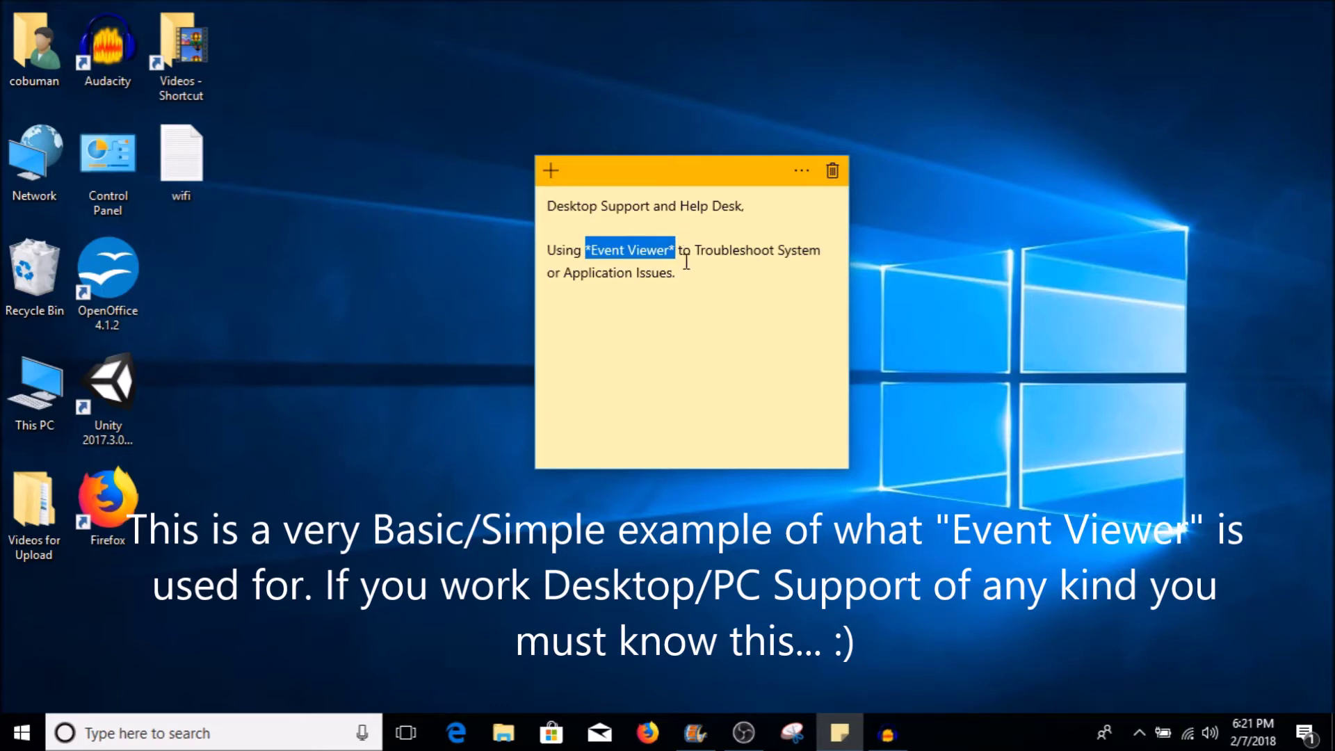
left_click(687, 273)
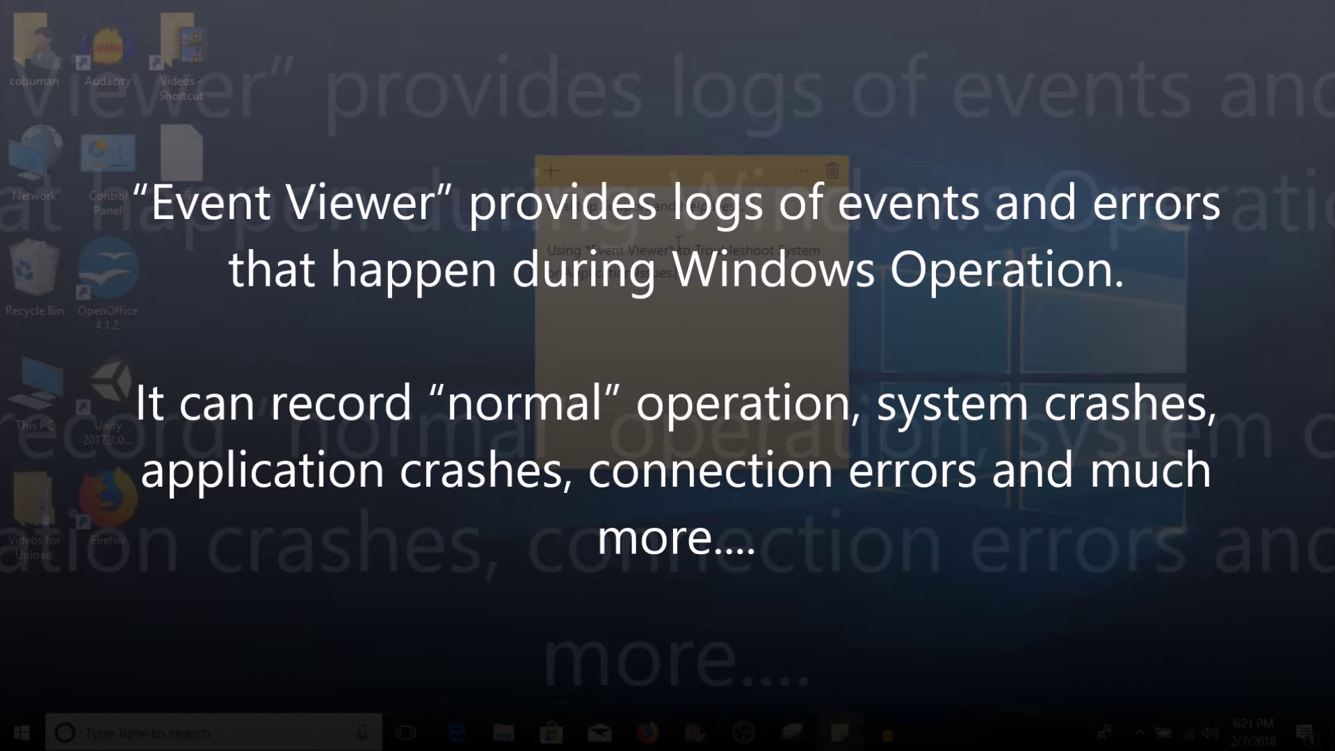
left_click_drag(678, 243, 586, 249)
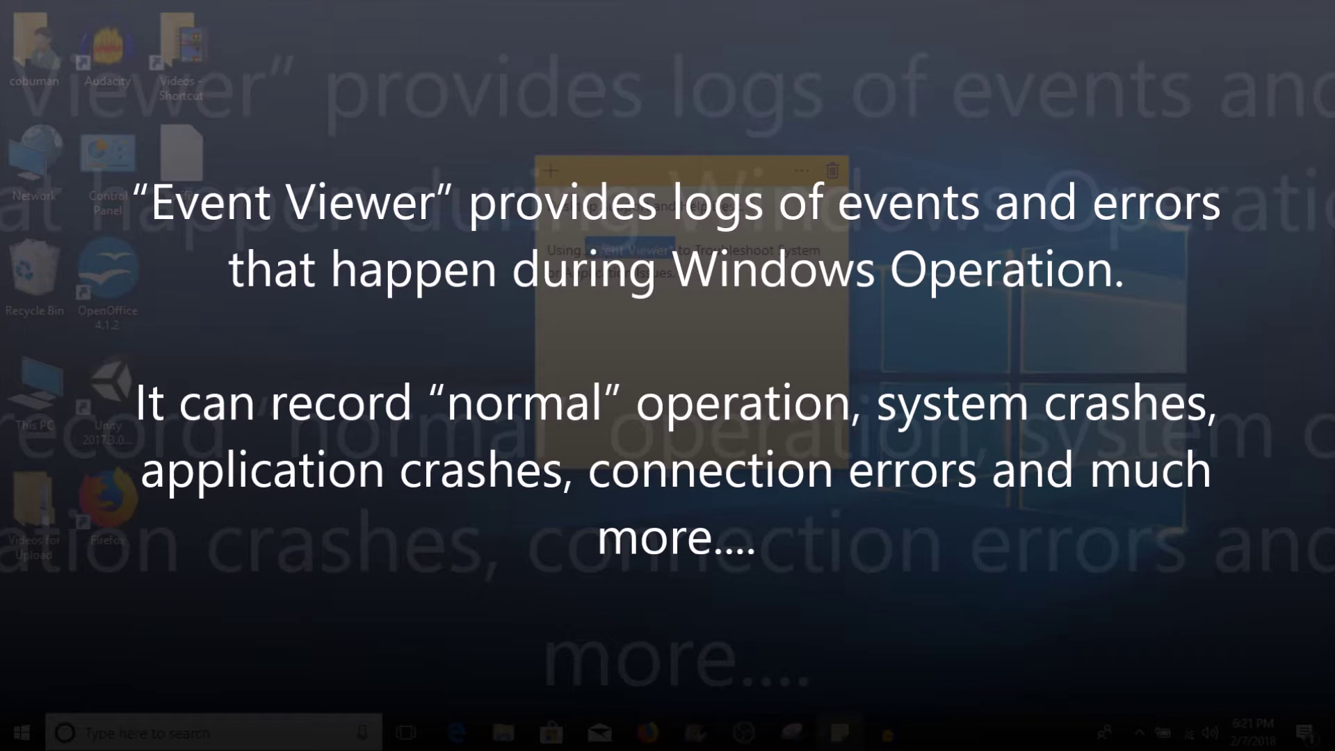
type("\"Event Viewer\"")
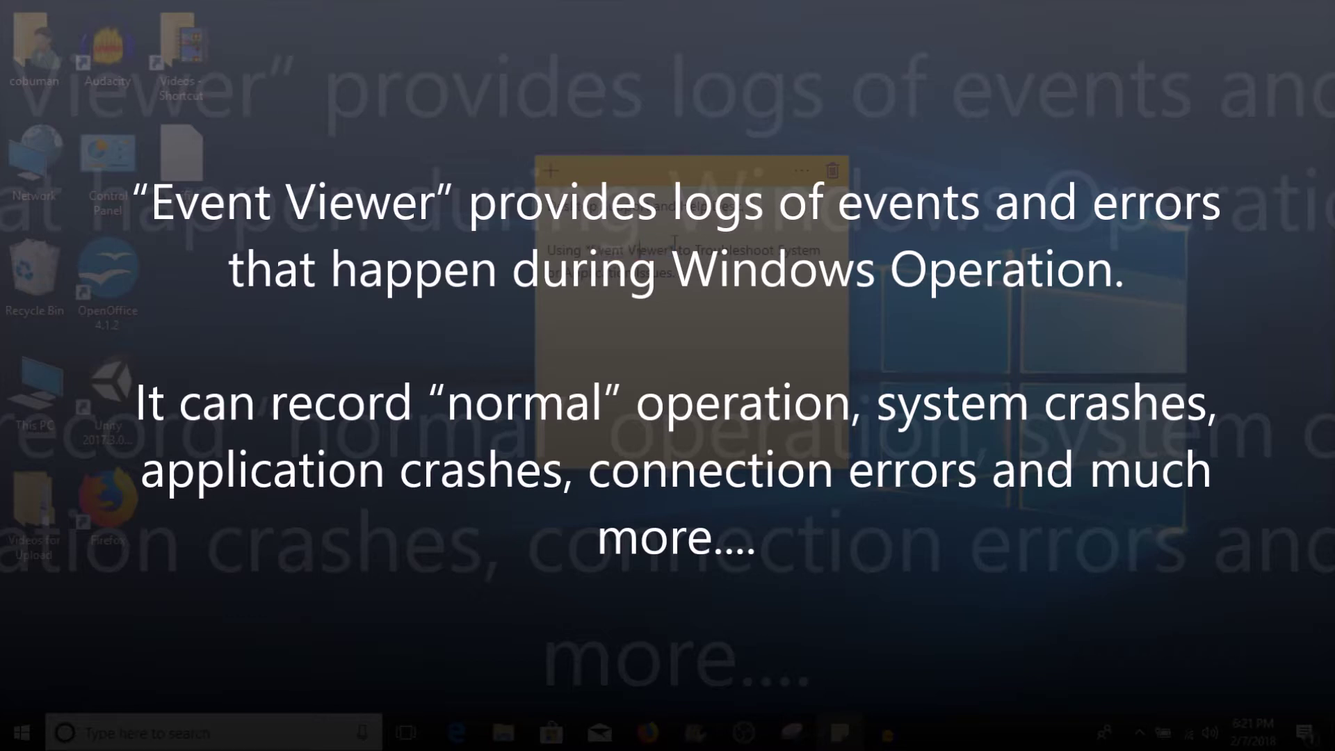
left_click_drag(674, 243, 586, 249)
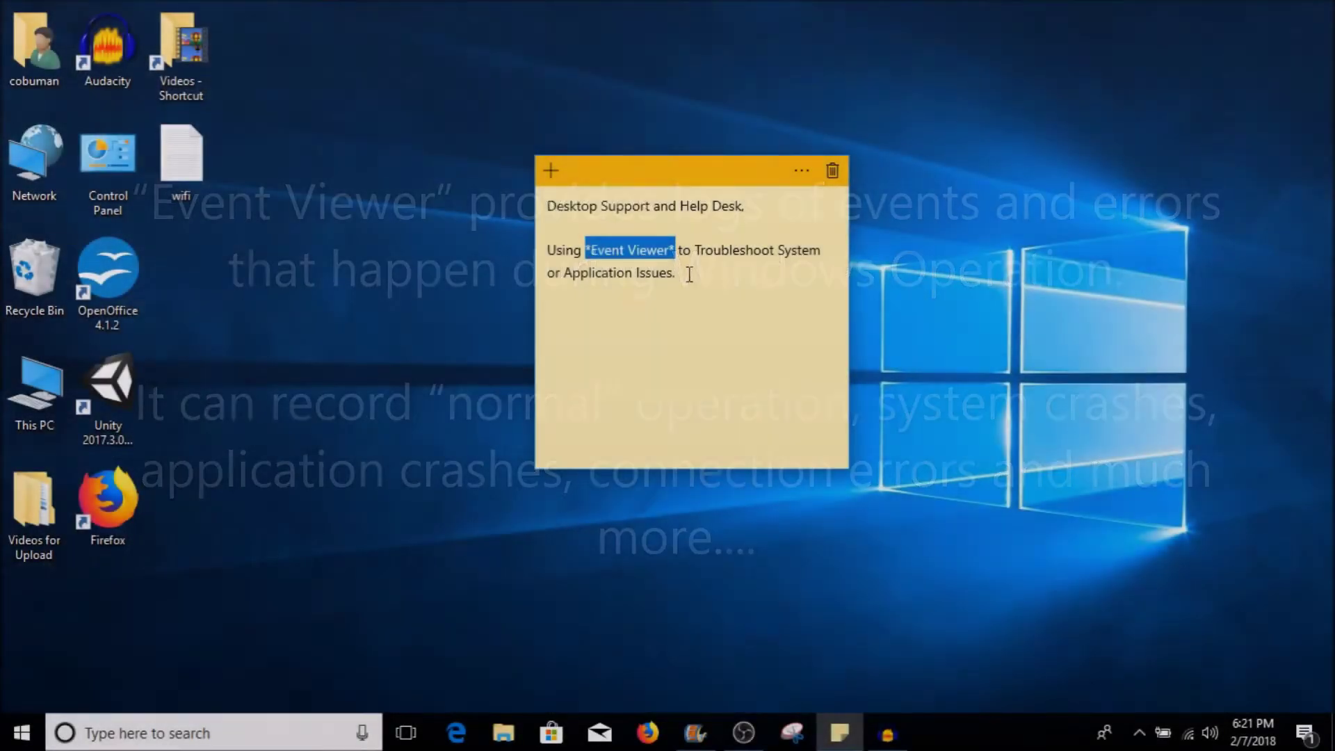
left_click(676, 272)
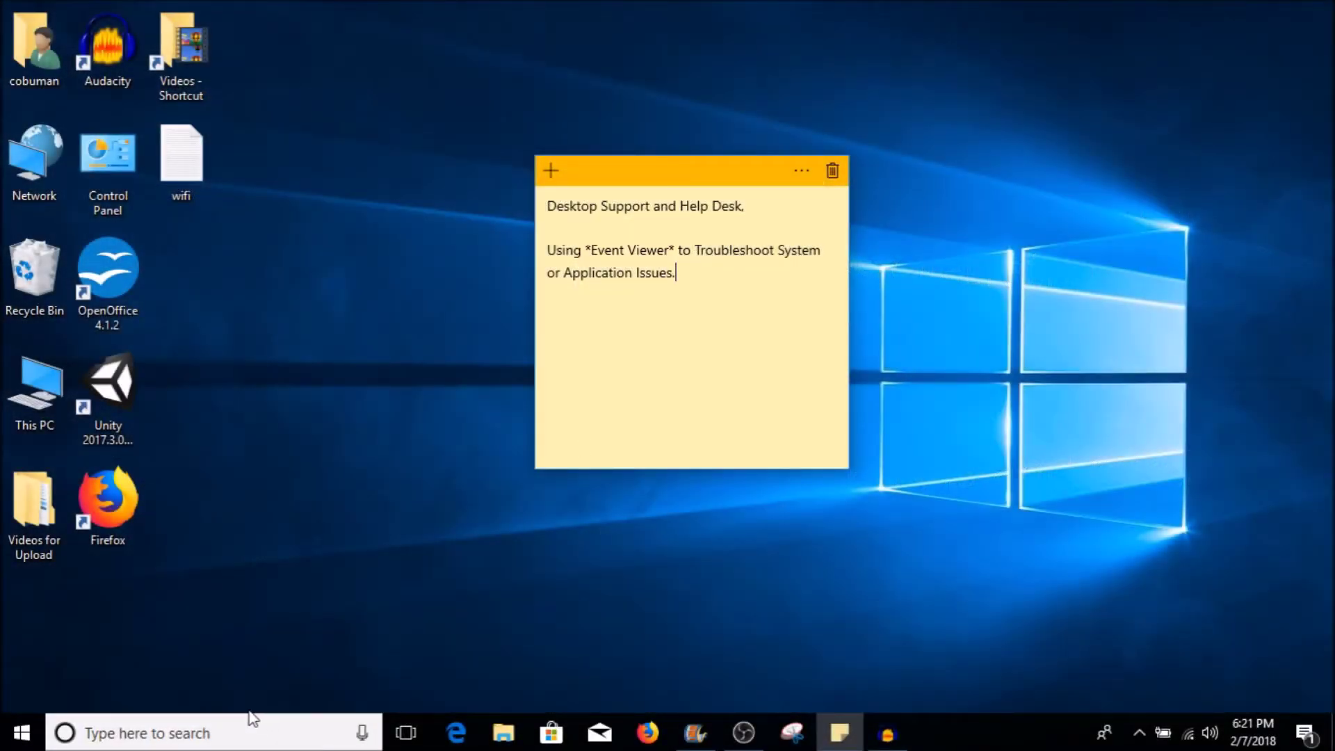
Step: Launch Event Viewer from a Windows search for 'event viewer' and move its window up and right
left_click(223, 731)
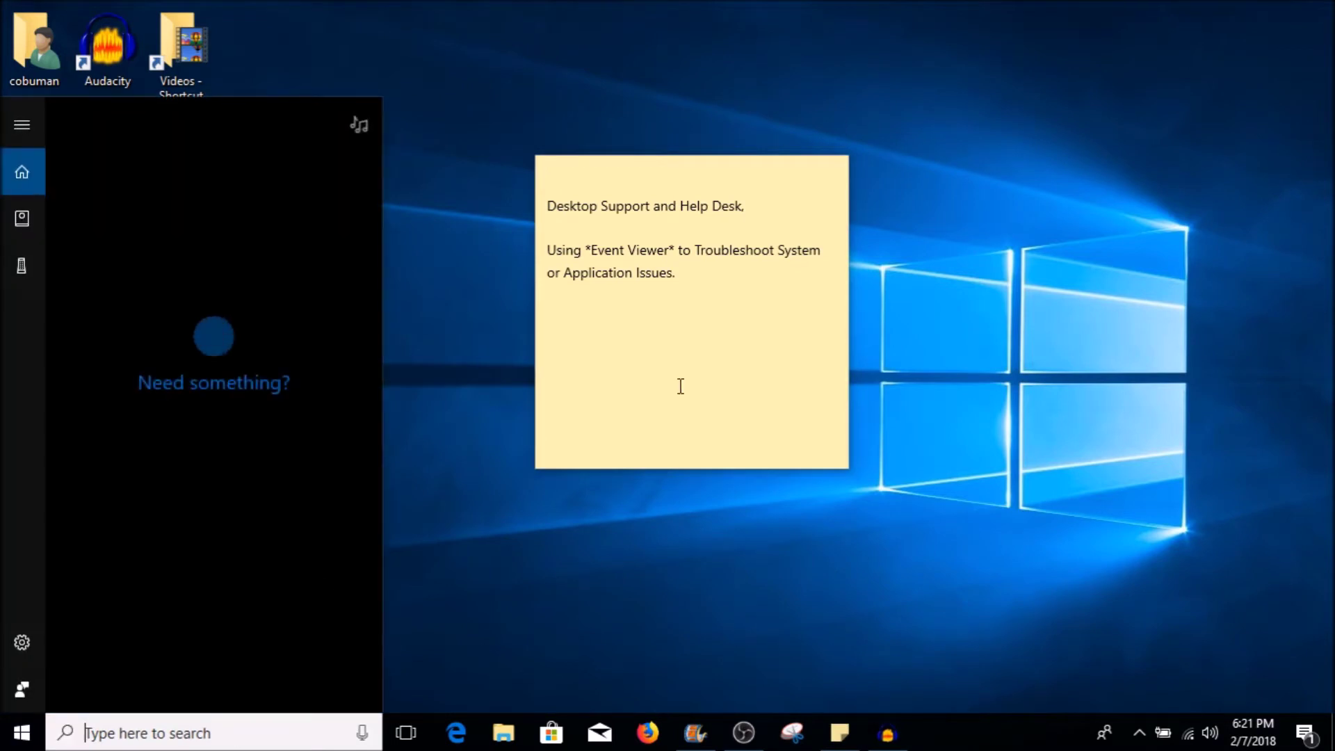
type("ev")
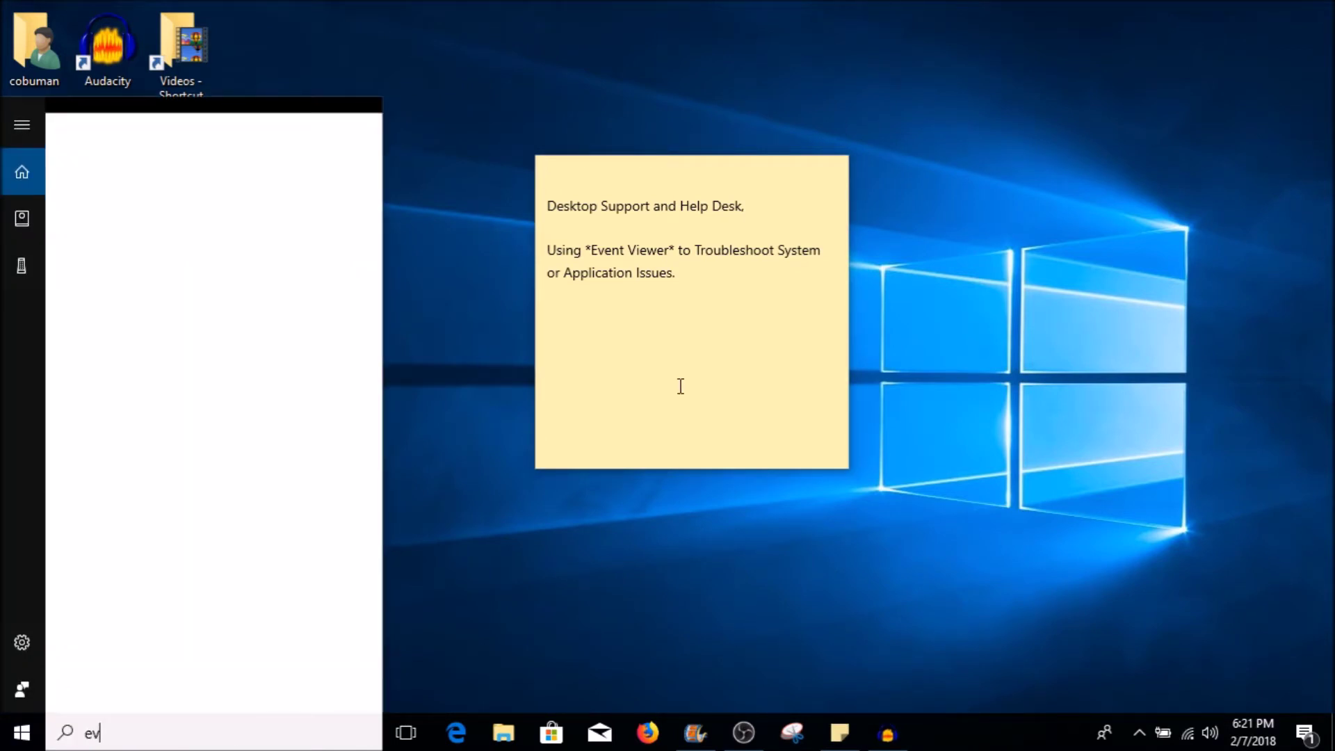
type("ent viewer")
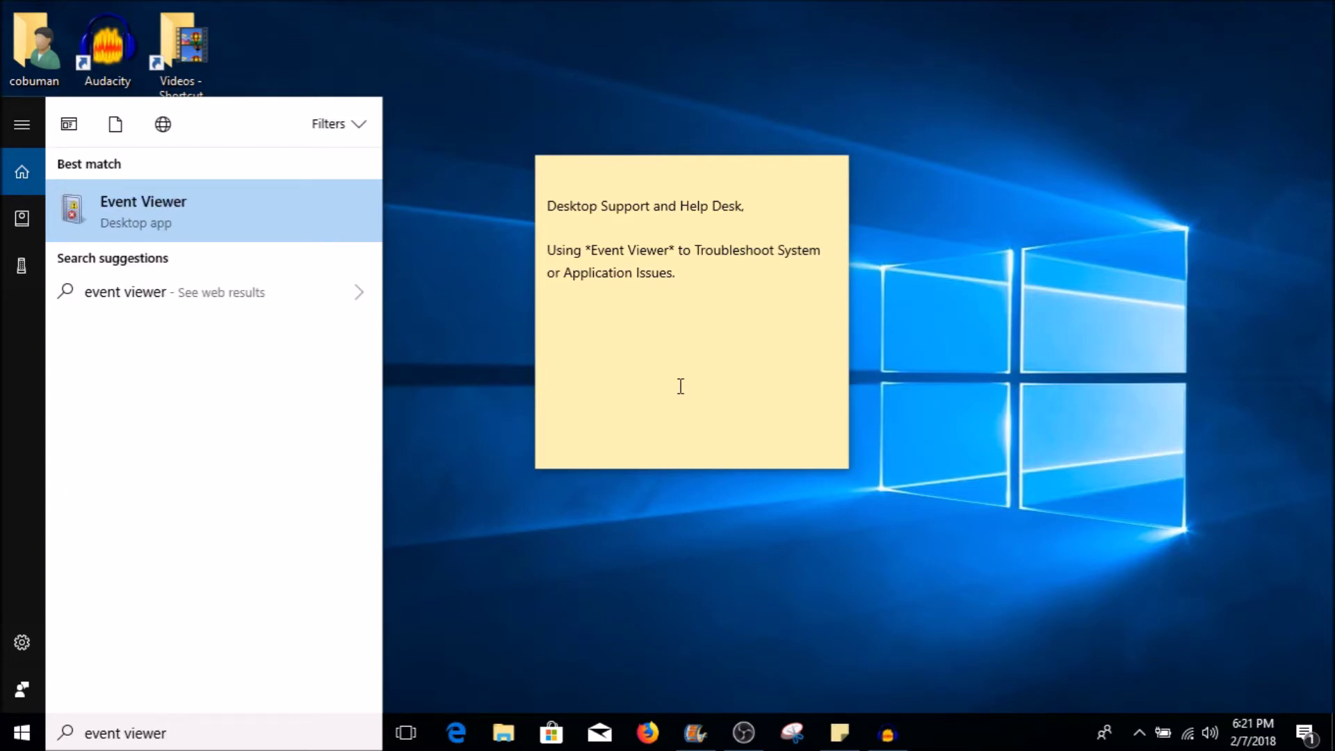
key("Return")
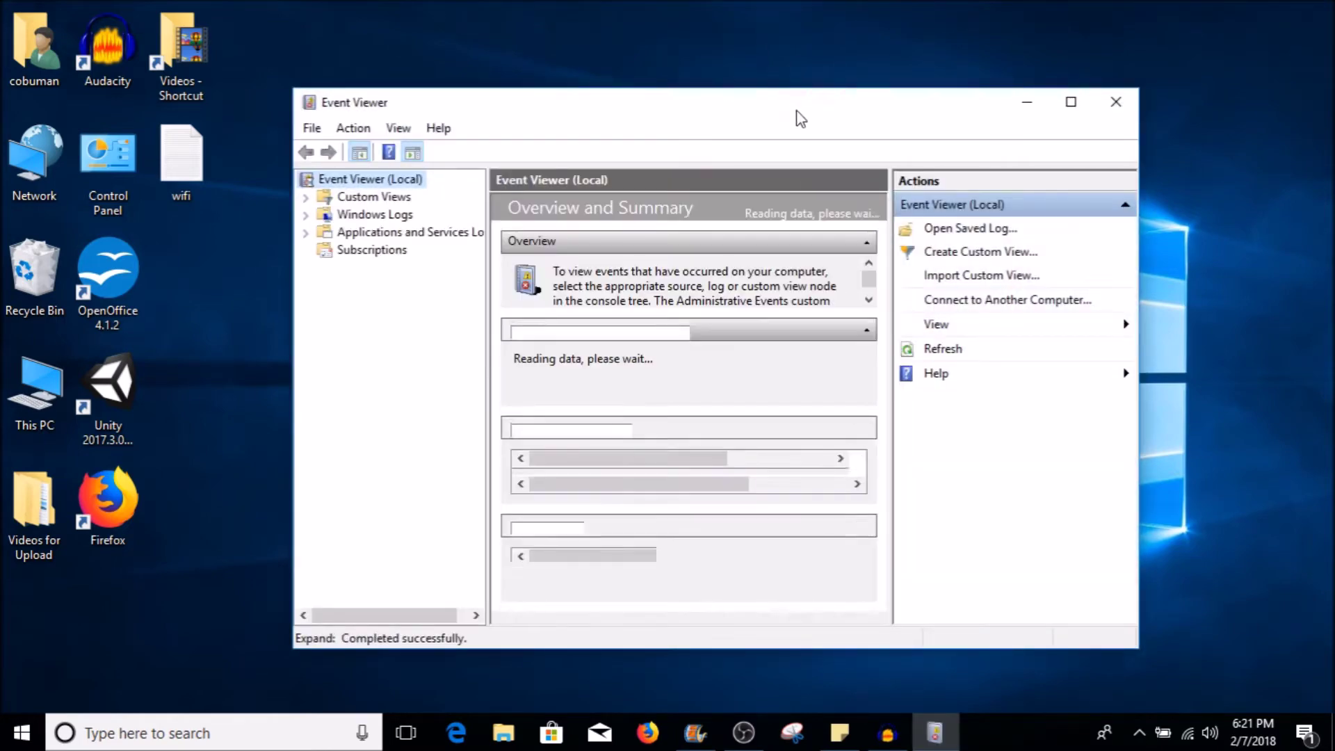
left_click_drag(799, 118, 949, 52)
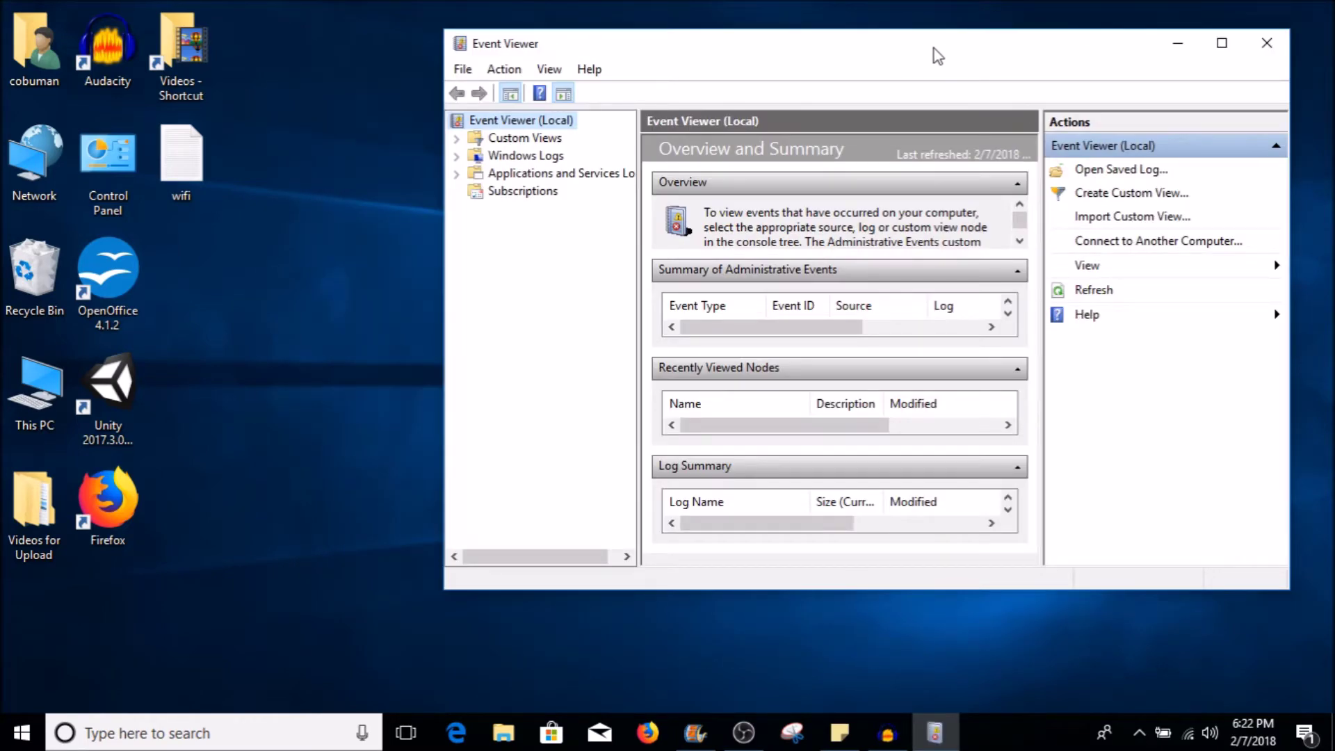
Step: Open Computer Management through the Manage command on This PC
right_click(33, 376)
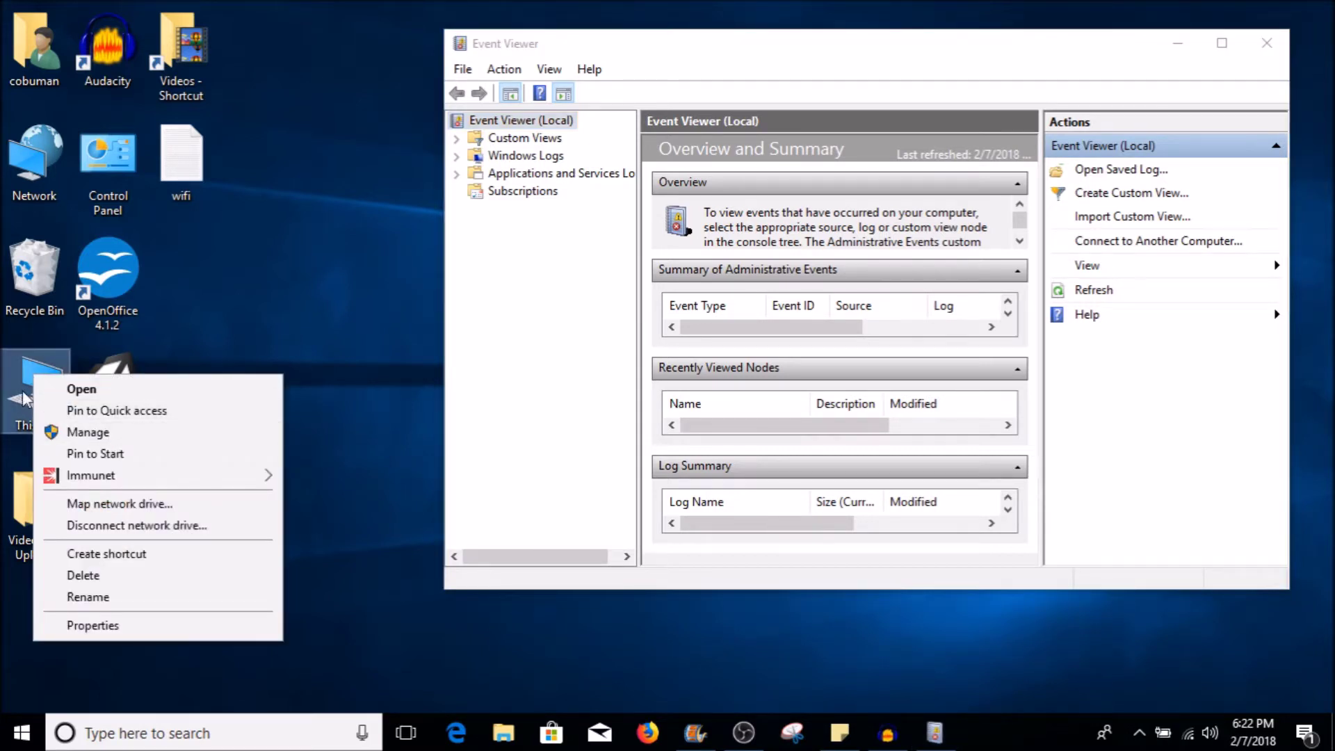
left_click(271, 330)
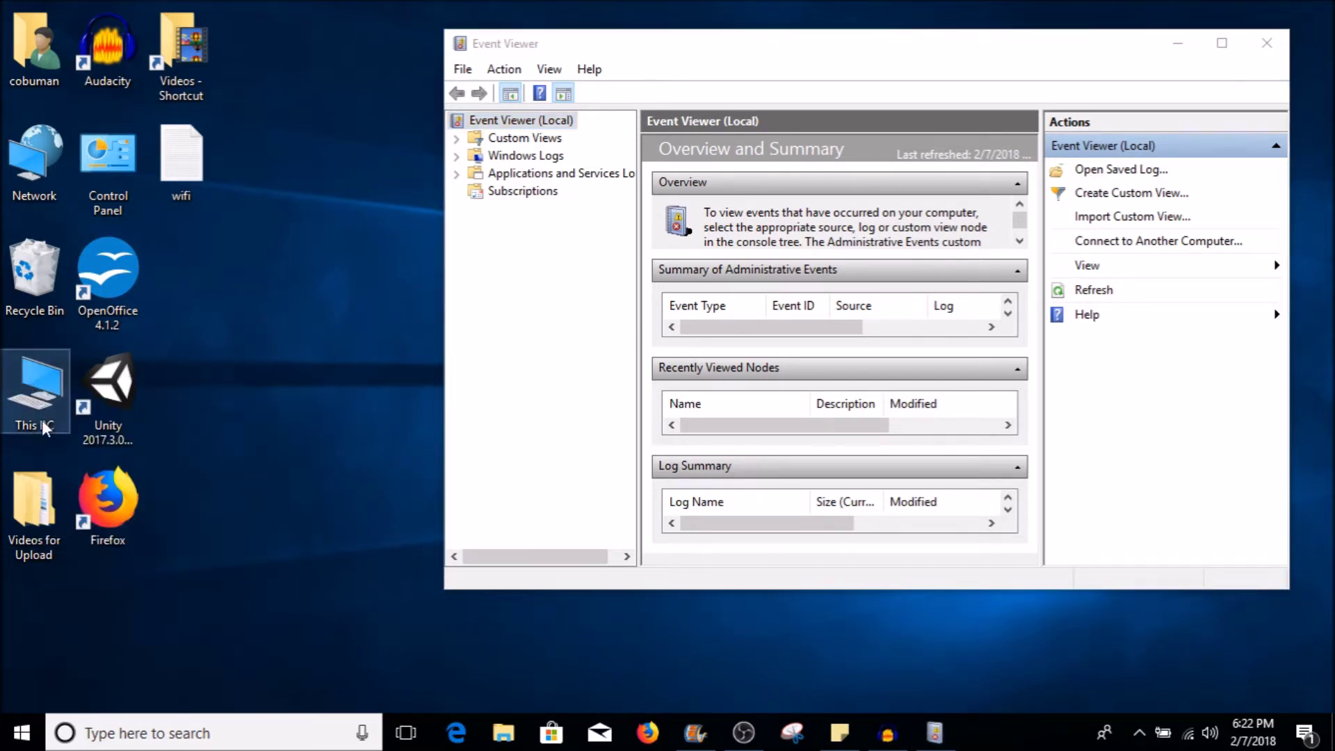
right_click(33, 380)
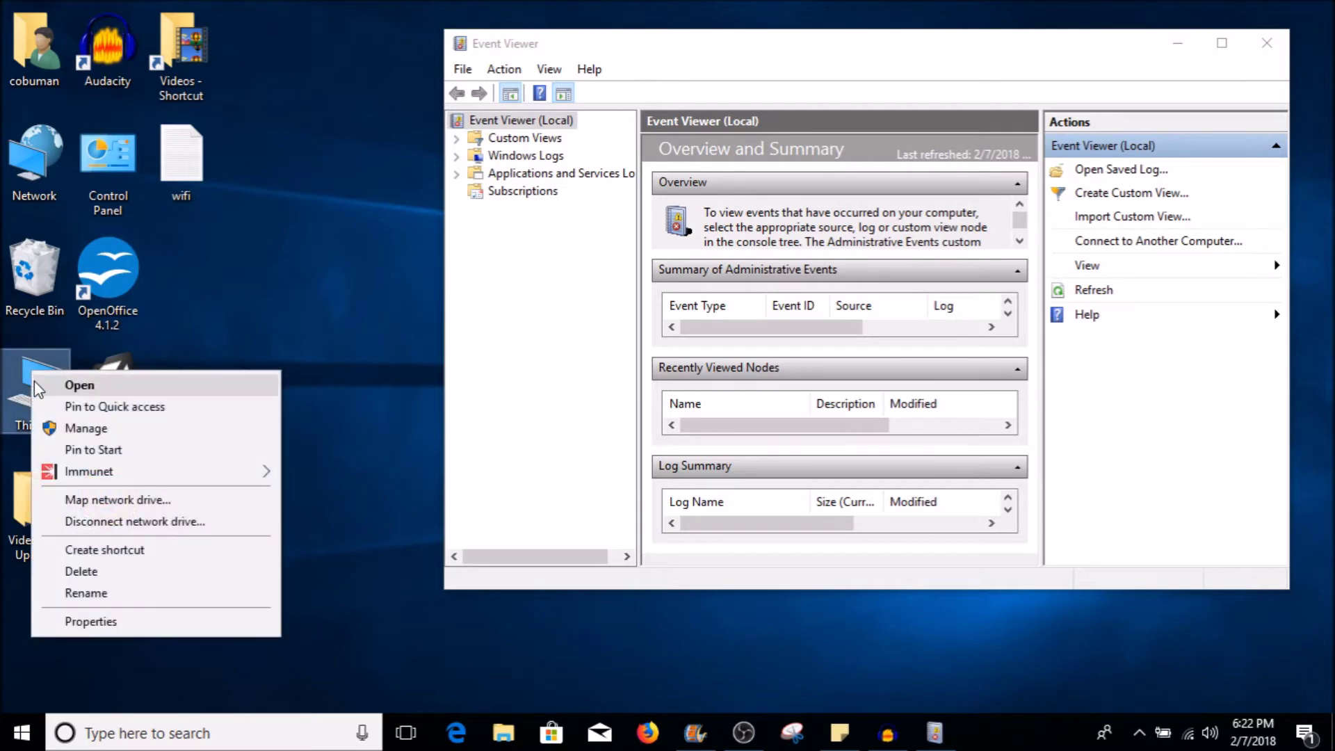
left_click(108, 435)
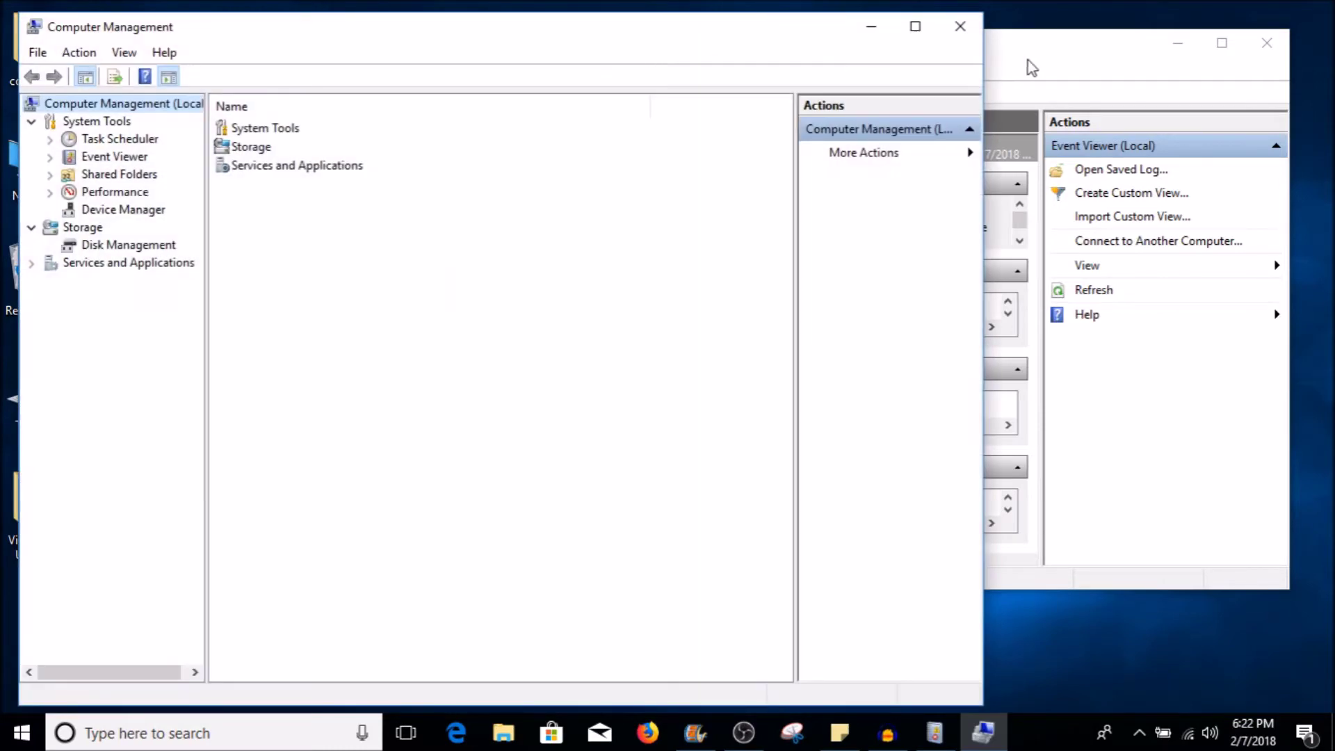
Step: Nudge the standalone Event Viewer window down and select Event Viewer under System Tools in Computer Management
left_click(1032, 55)
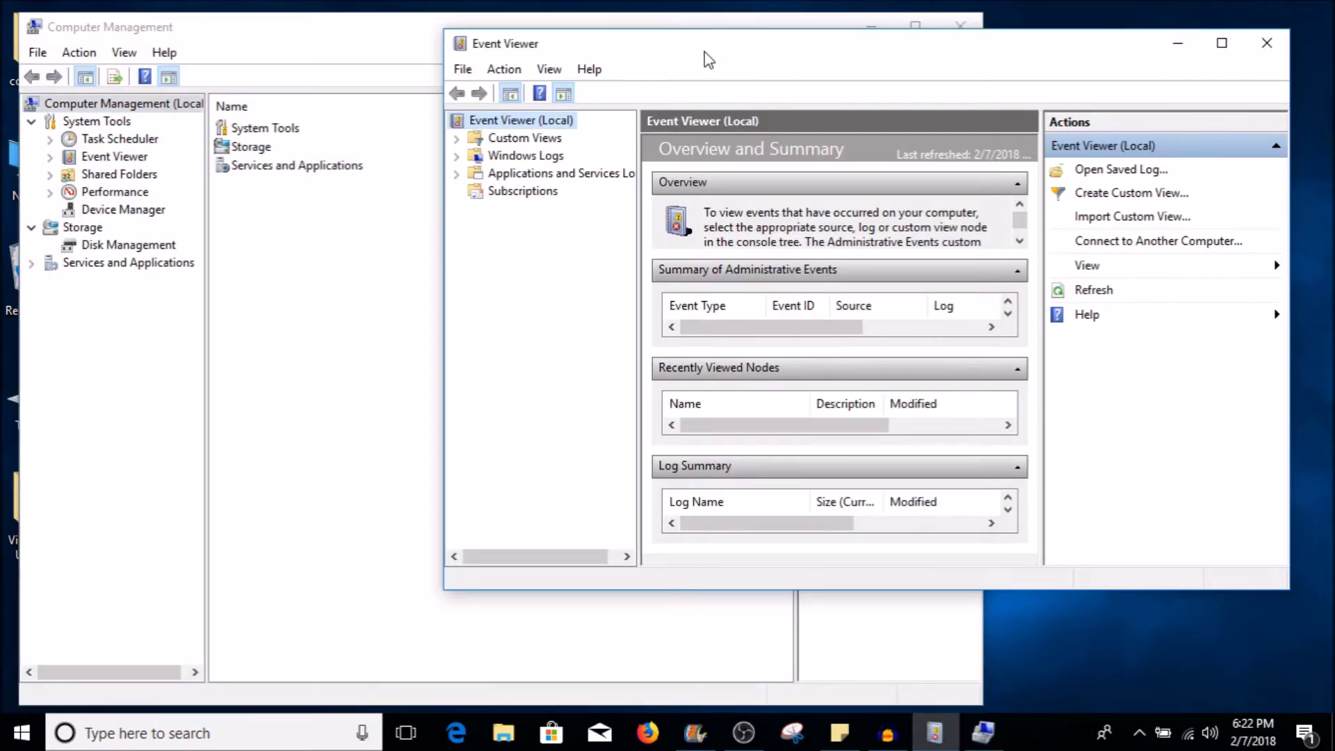
left_click_drag(720, 50, 732, 120)
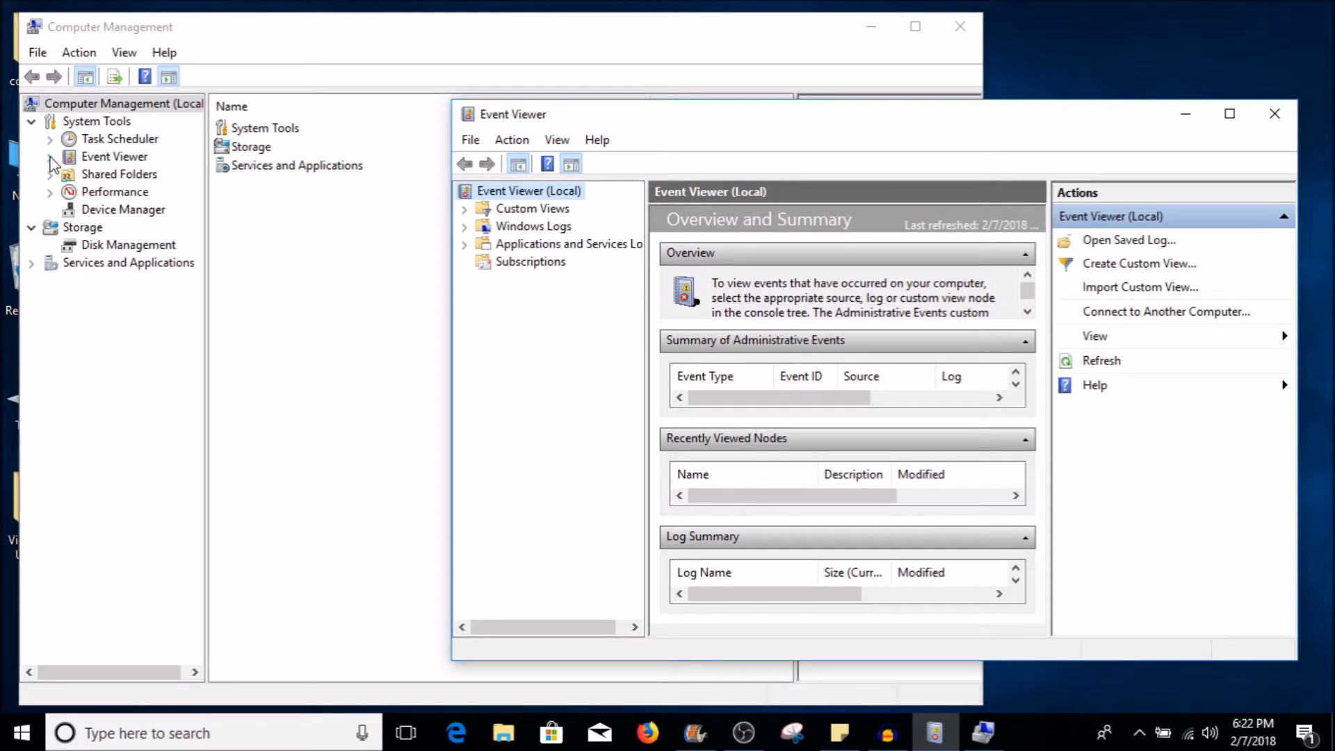
left_click(101, 159)
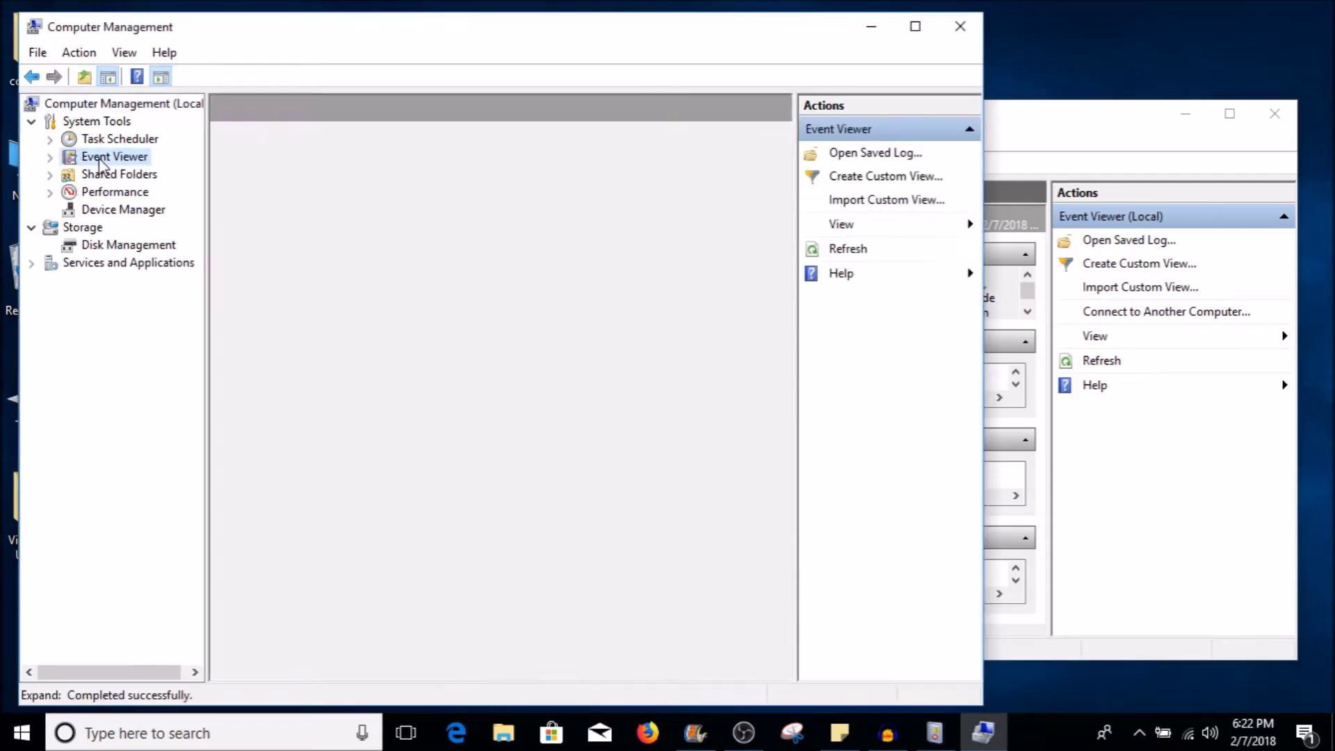
Step: Expand Event Viewer to Windows Logs in both windows and select the System log in the standalone one
left_click(50, 157)
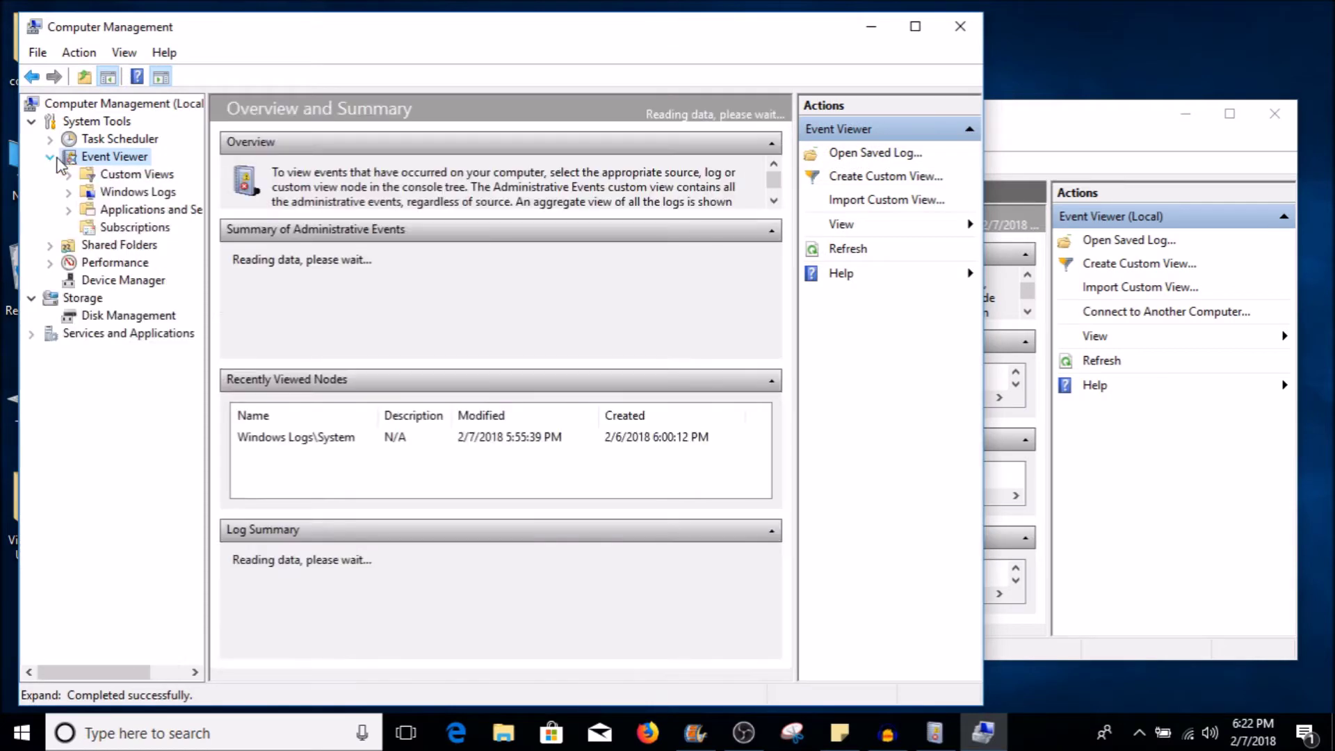
left_click(126, 195)
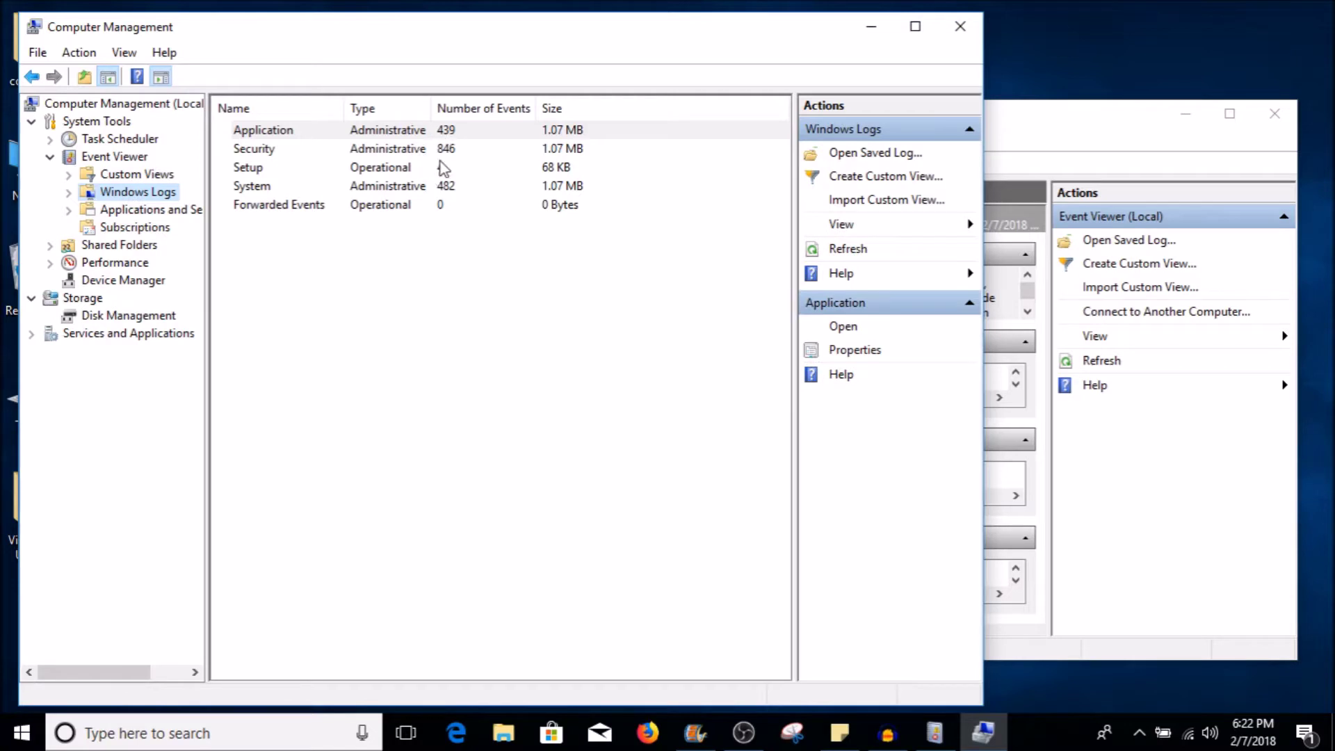
left_click(1061, 142)
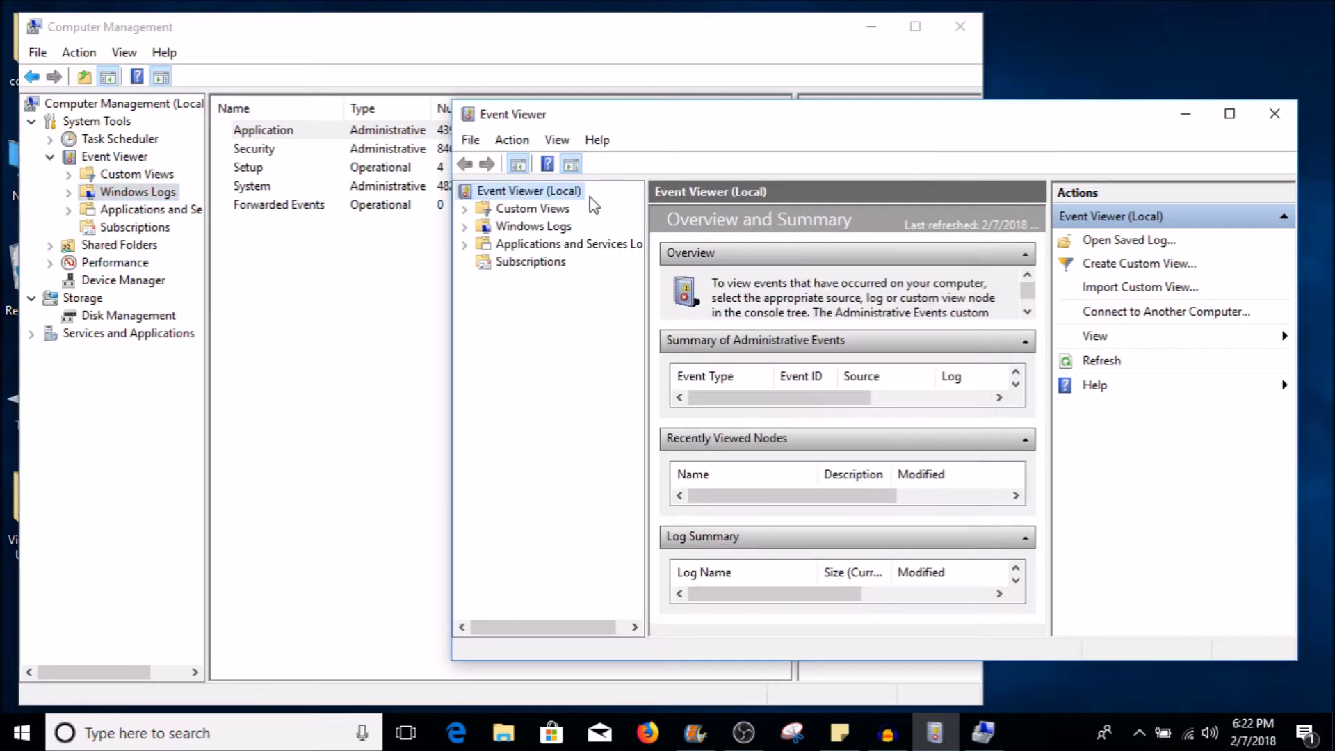
left_click(523, 228)
left_click_drag(749, 128, 307, 242)
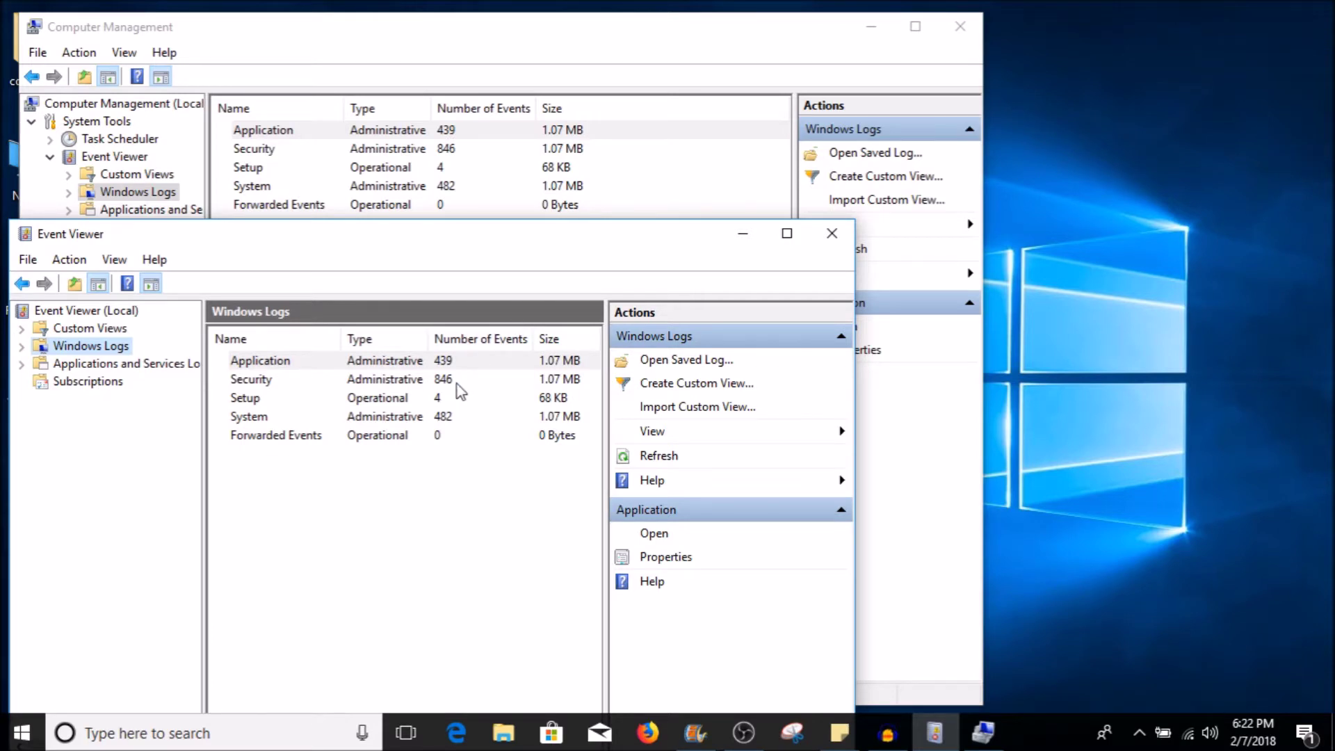
left_click(451, 419)
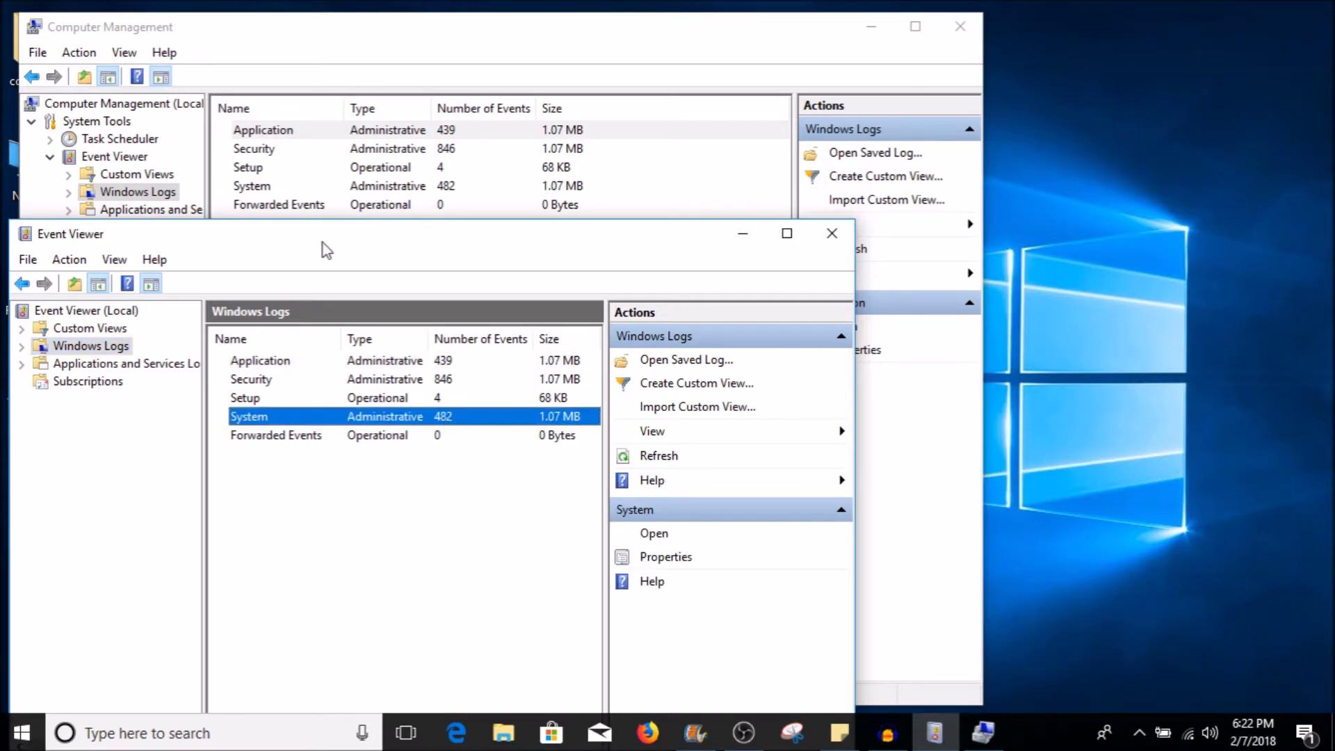
Step: Move Computer Management aside and close the standalone Event Viewer window
left_click(256, 185)
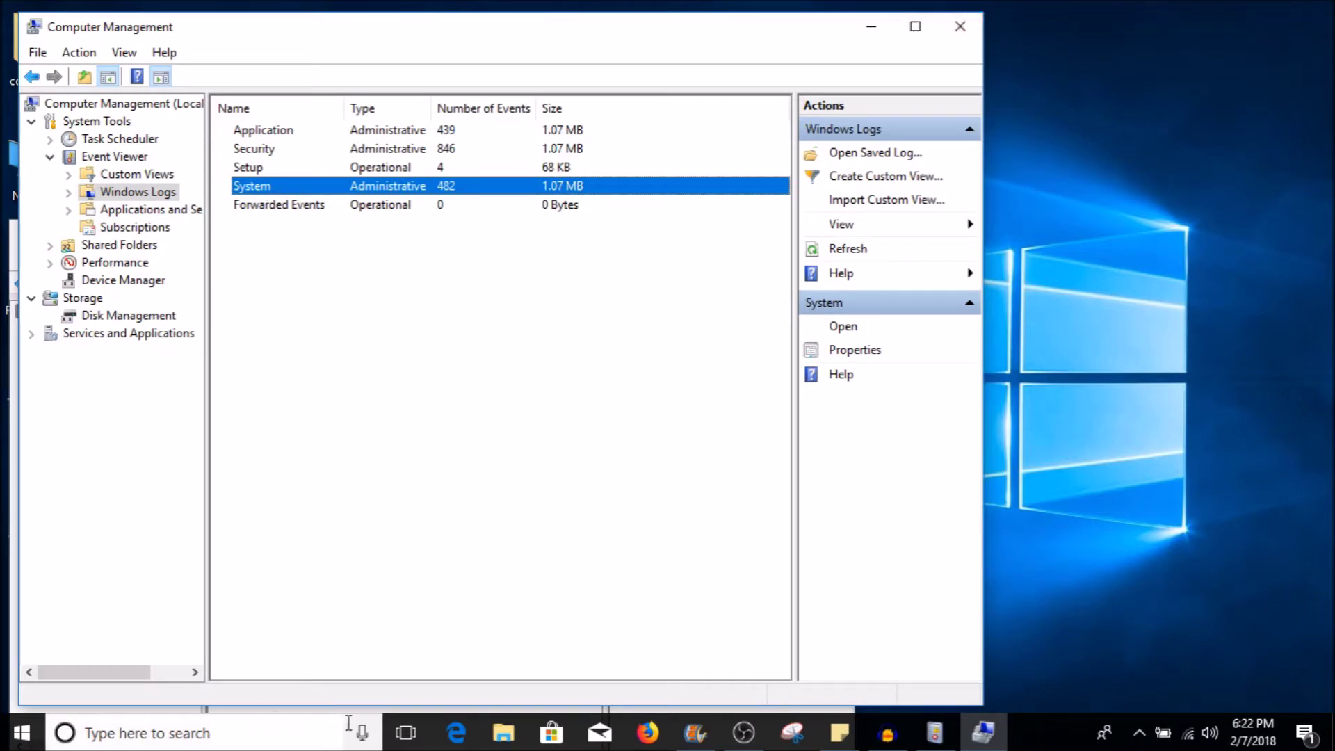
left_click_drag(178, 42, 370, 45)
left_click(146, 236)
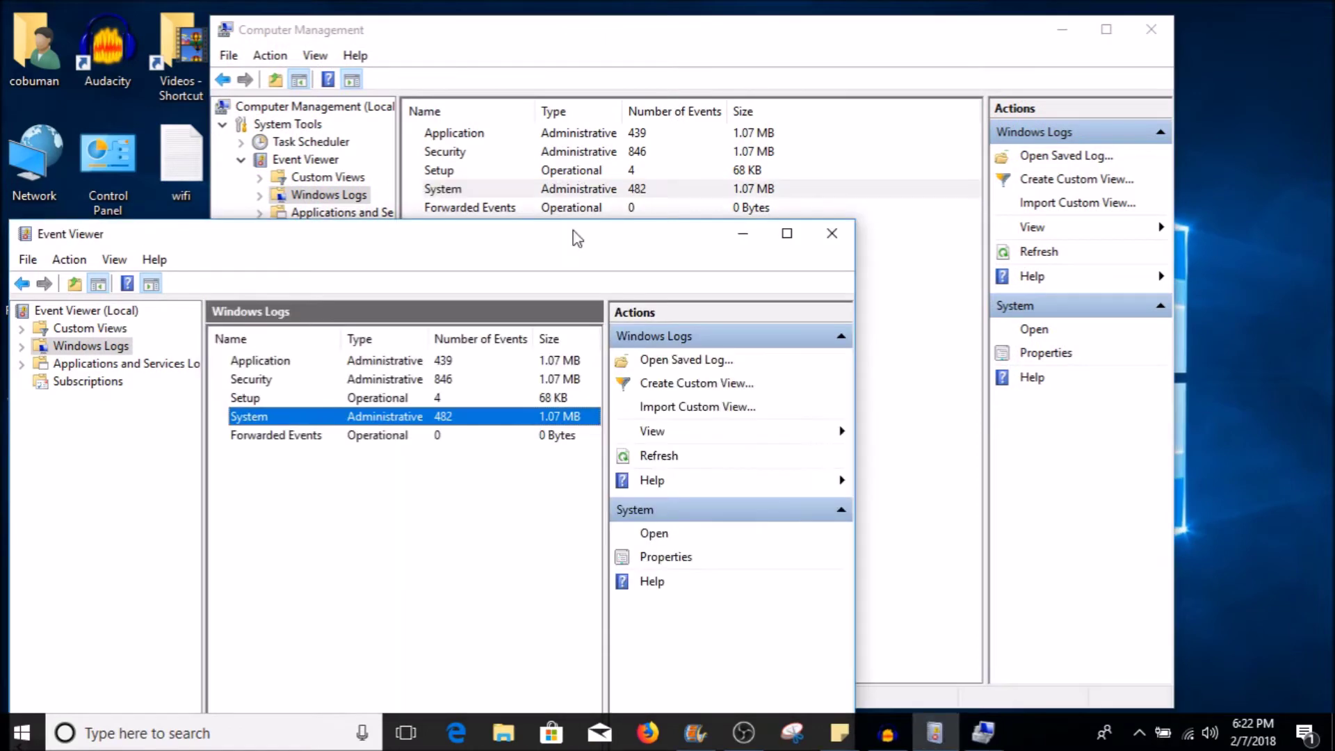
left_click(834, 233)
Step: Expand Windows Logs to show Application (439), Security (846), Setup (4), System (482) and Forwarded Events (0)
left_click_drag(728, 43, 596, 48)
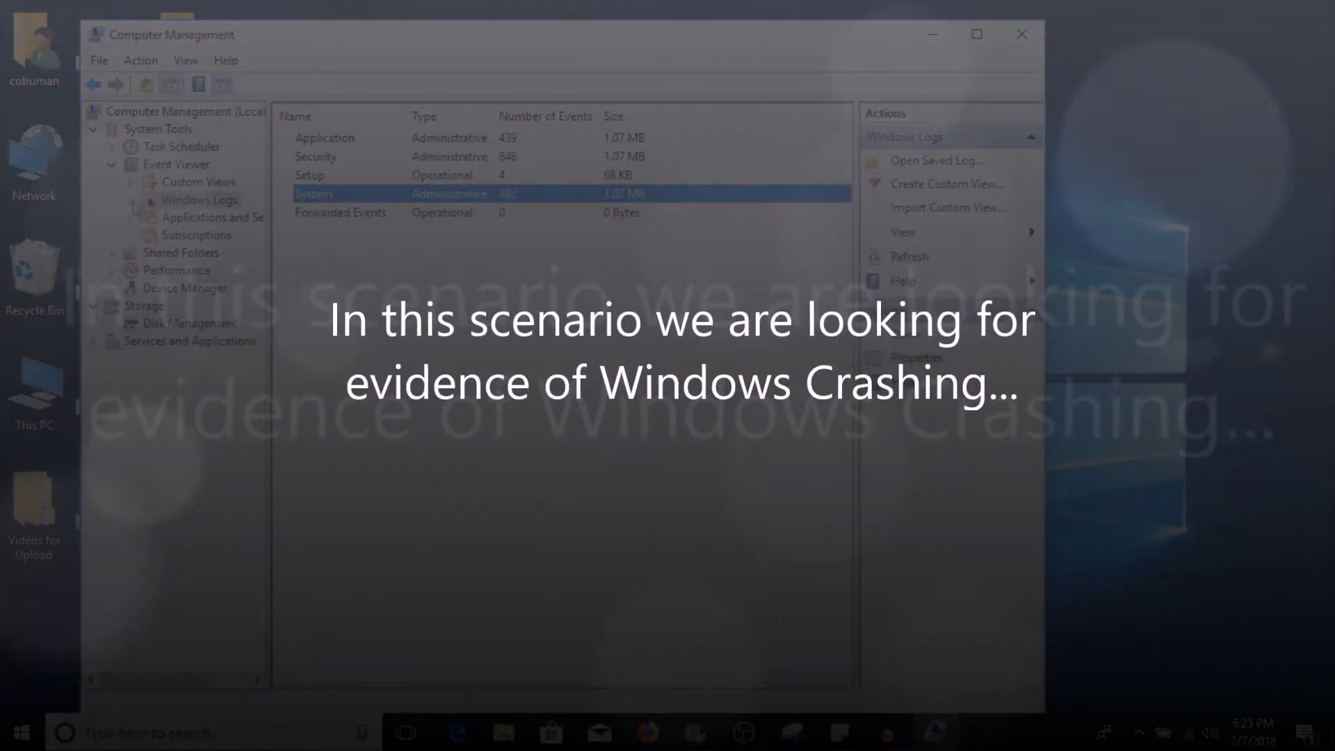
left_click(131, 202)
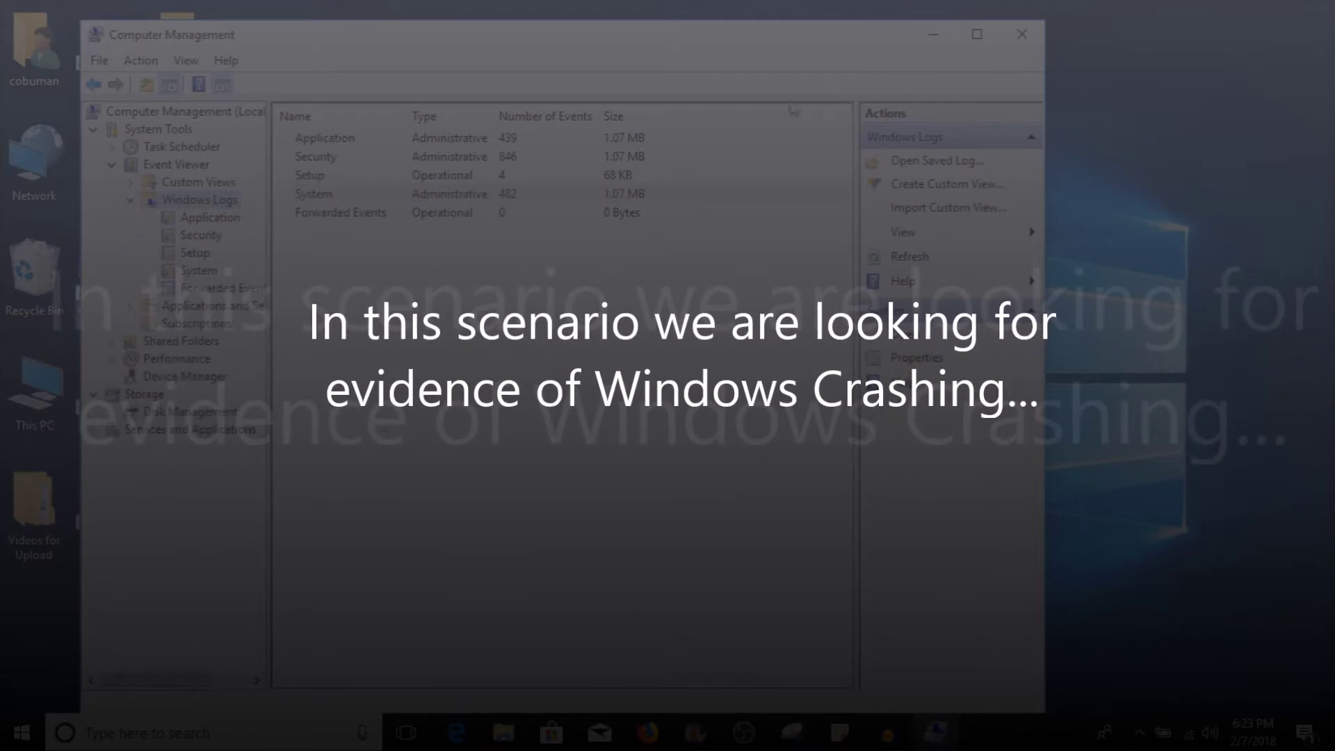
left_click_drag(644, 37, 762, 66)
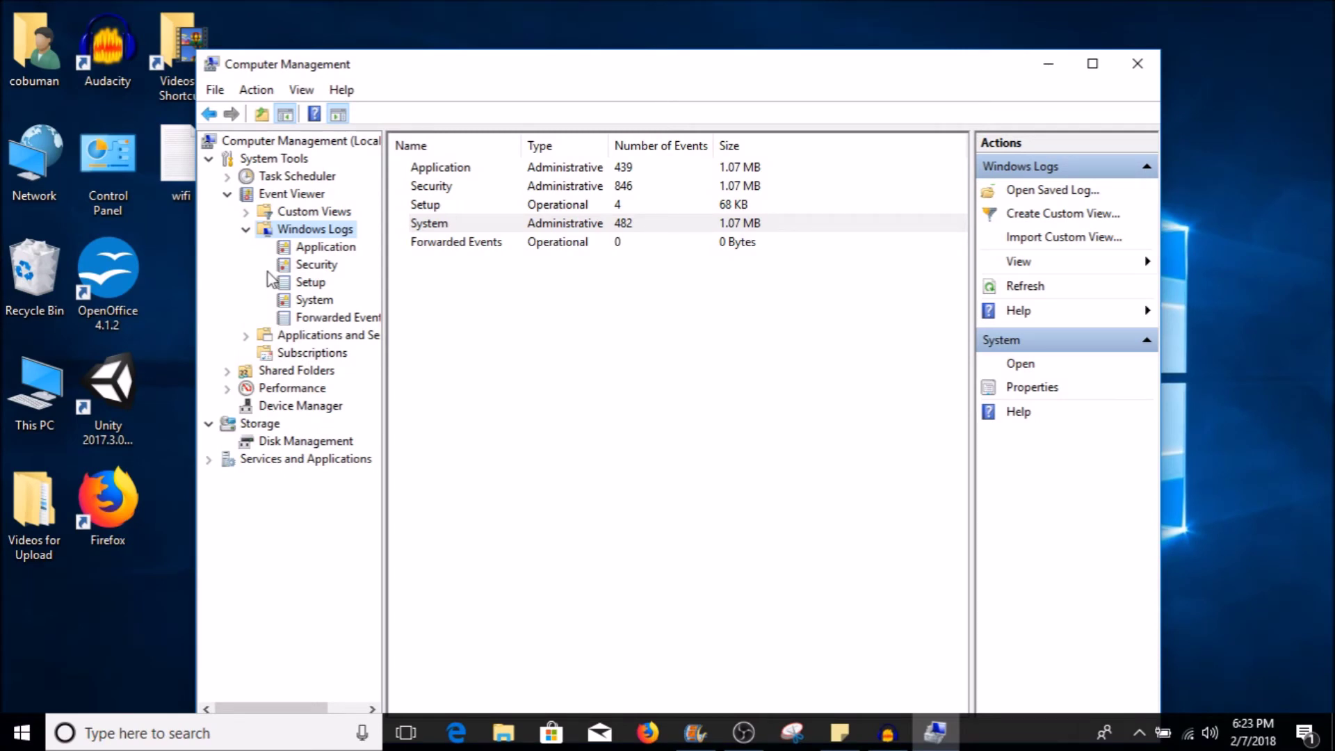
Step: Go from the Event Viewer overview through Windows Logs to the System log's events
left_click(304, 195)
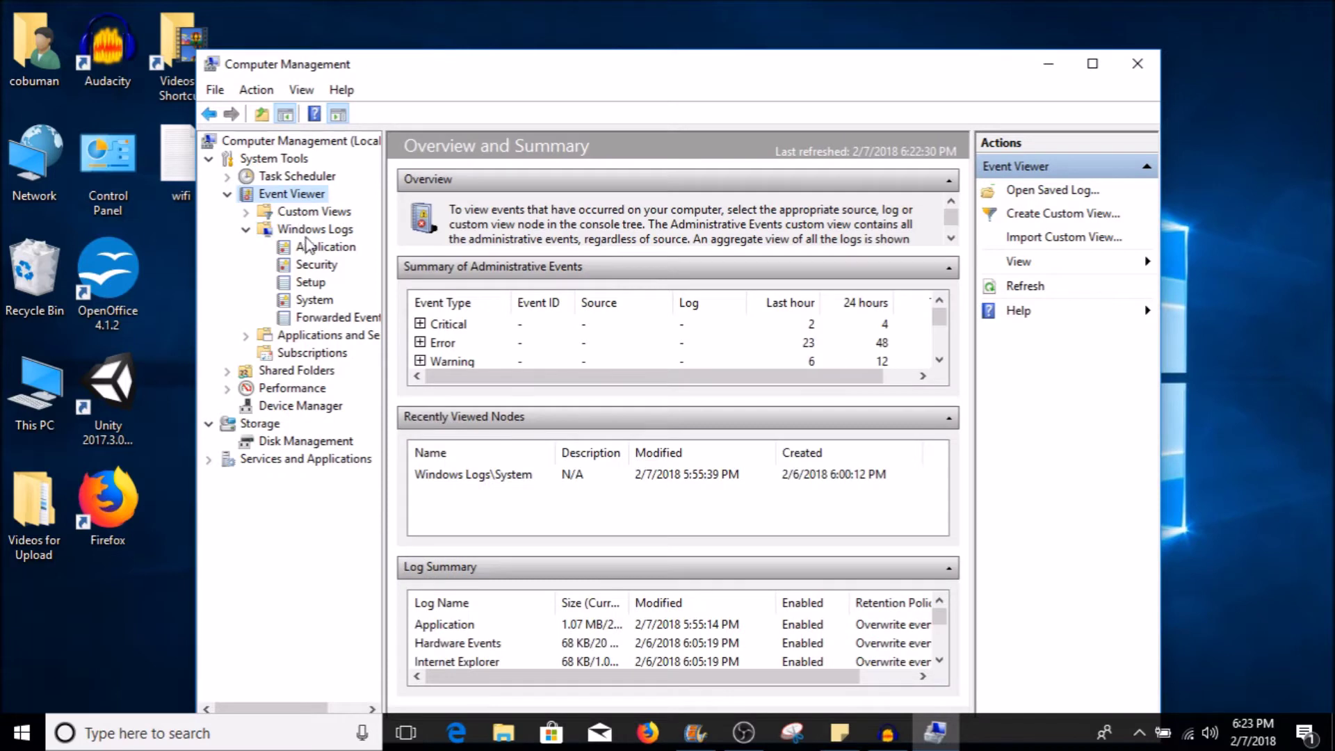
left_click(310, 235)
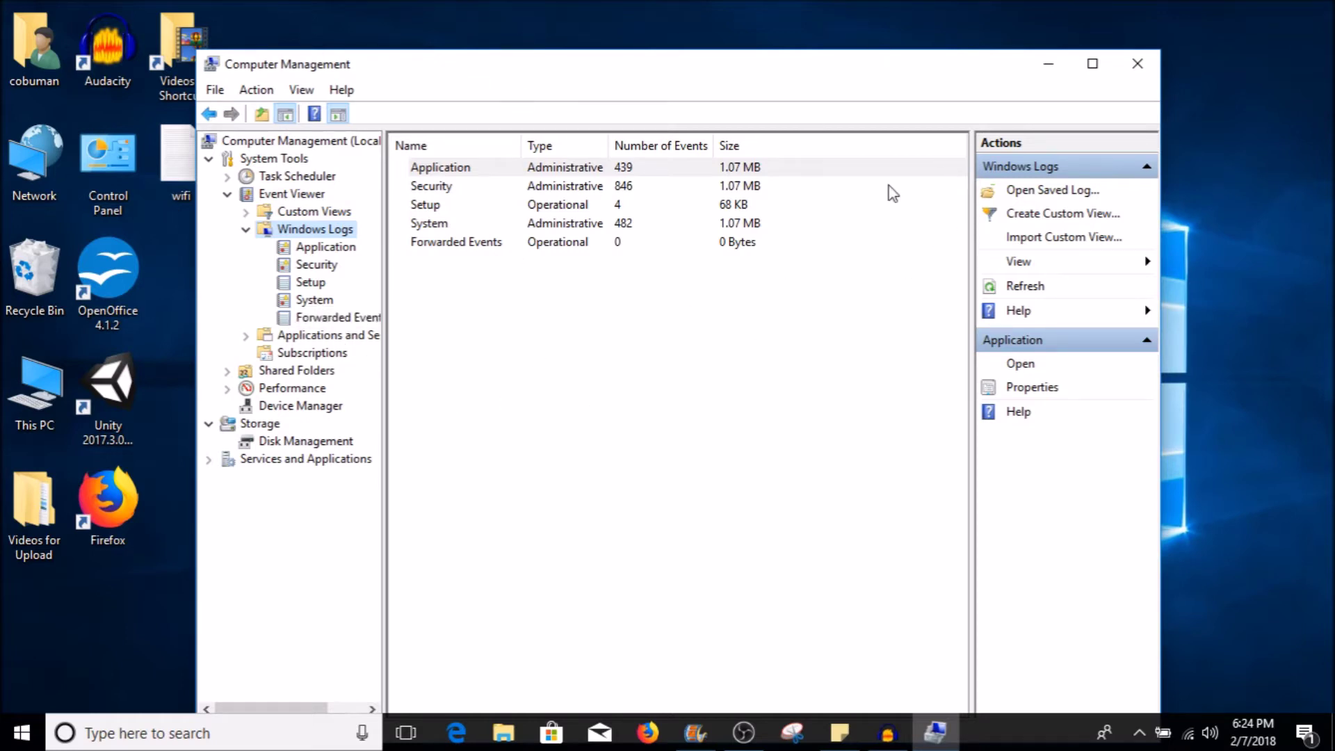
left_click(314, 300)
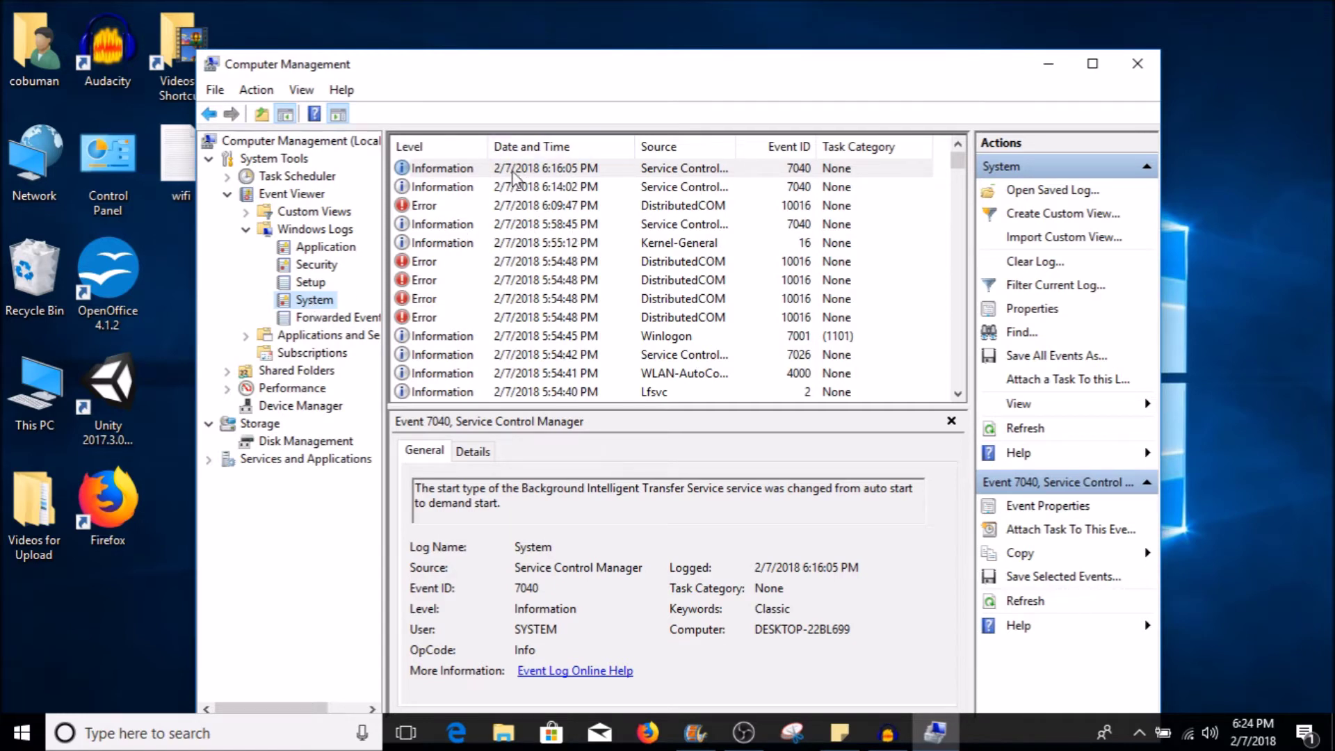
Step: Inspect the 6:09:47 PM DistributedCOM error, the 7040 events, then the 5:54:48 PM DistributedCOM error 10016
scroll(636, 295, "down", 3)
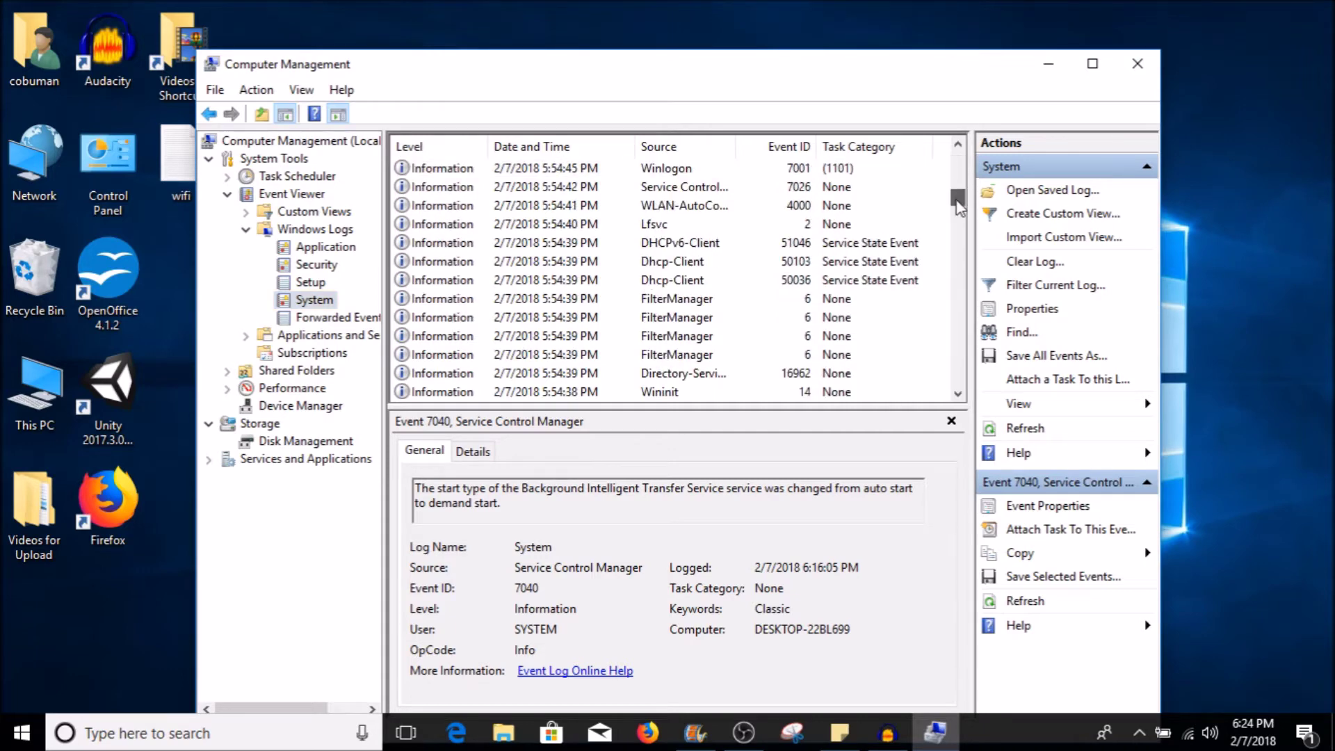
left_click_drag(959, 203, 958, 159)
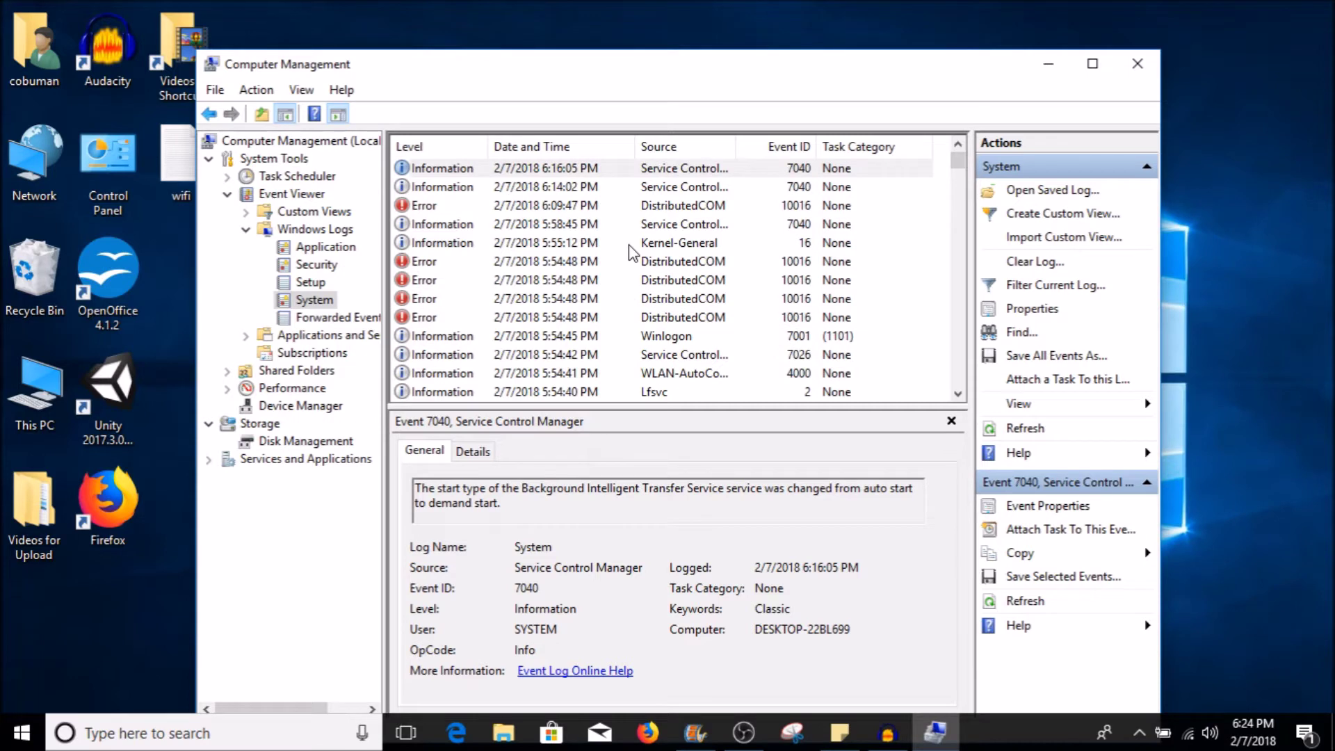
left_click(467, 209)
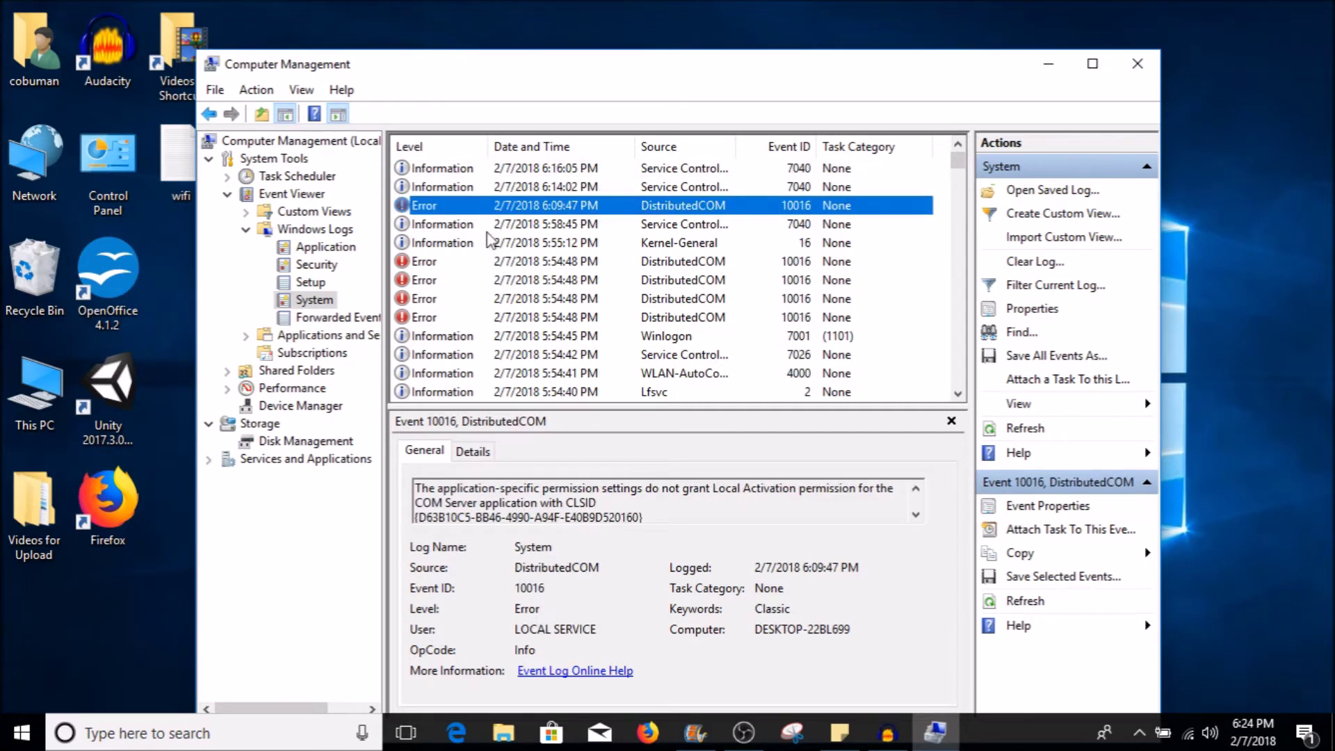
mouse_move(962, 160)
left_mouse_down()
mouse_move(960, 206)
mouse_move(959, 157)
left_mouse_up()
left_click(554, 186)
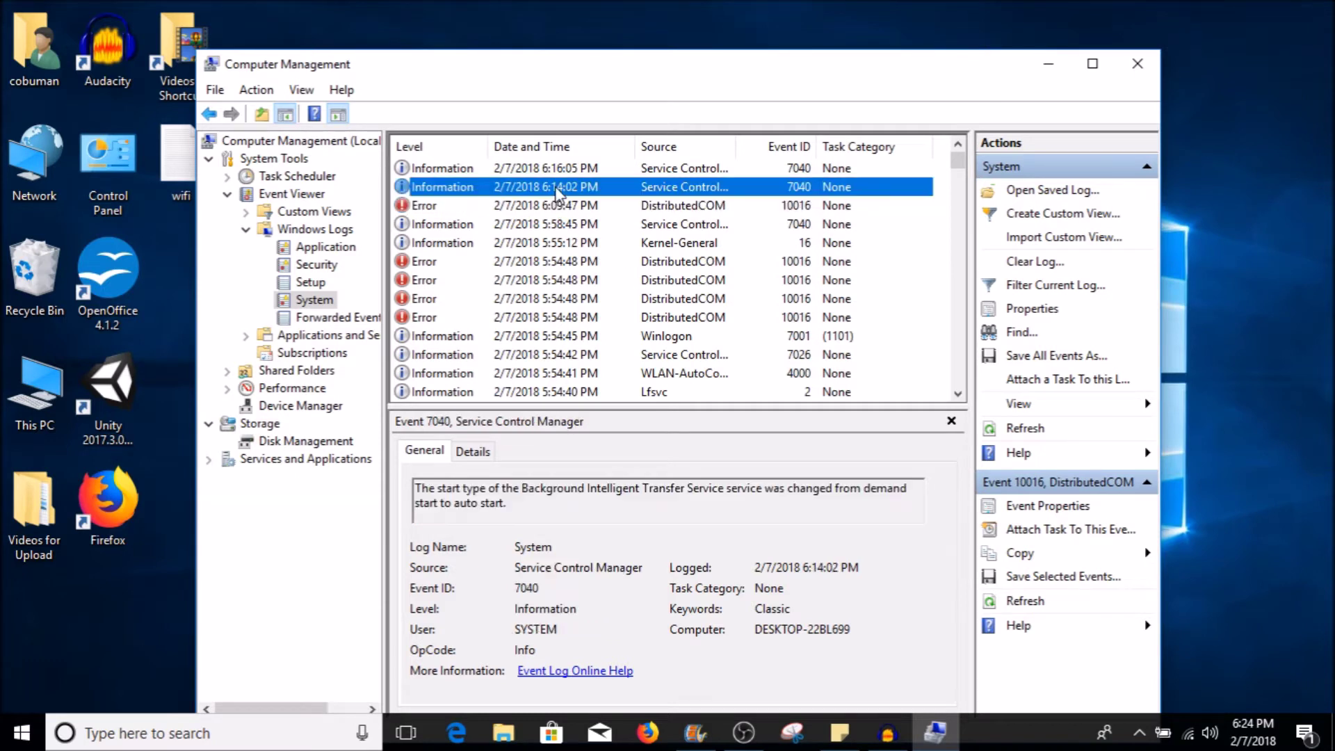
left_click(507, 169)
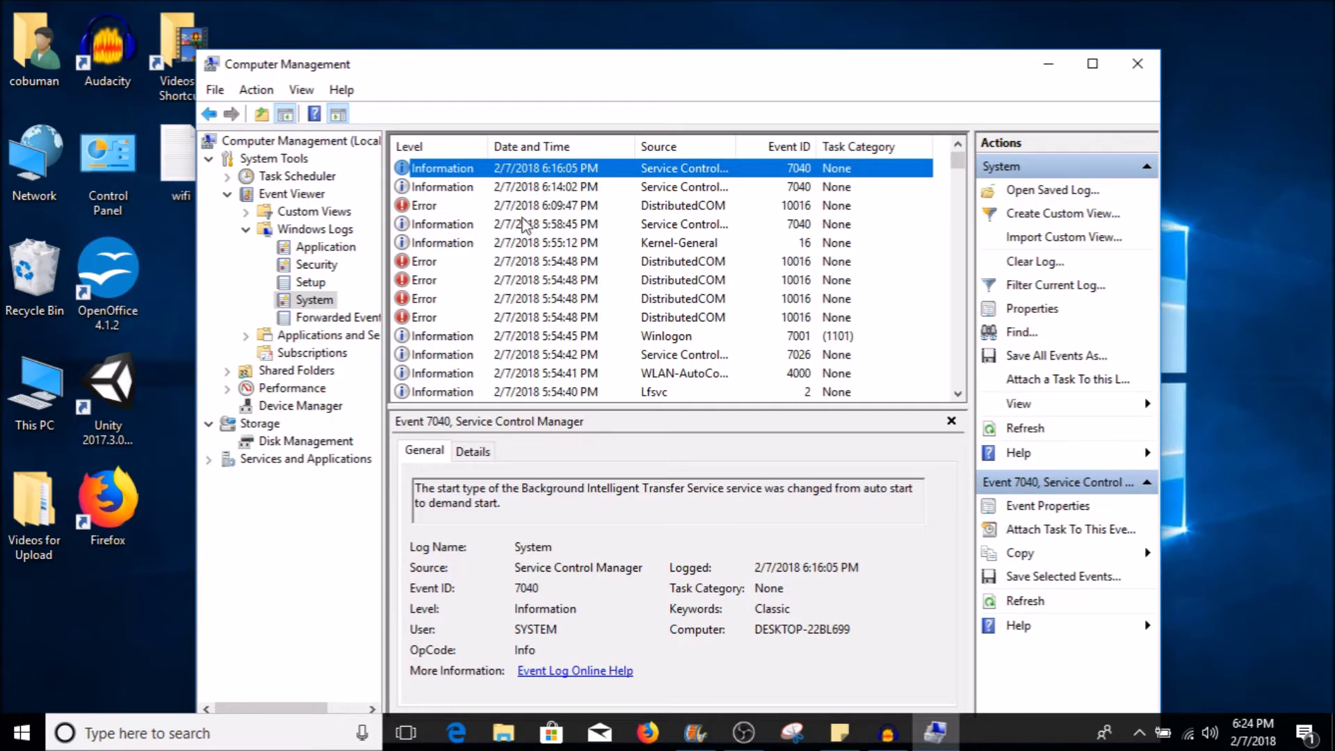
left_click(512, 262)
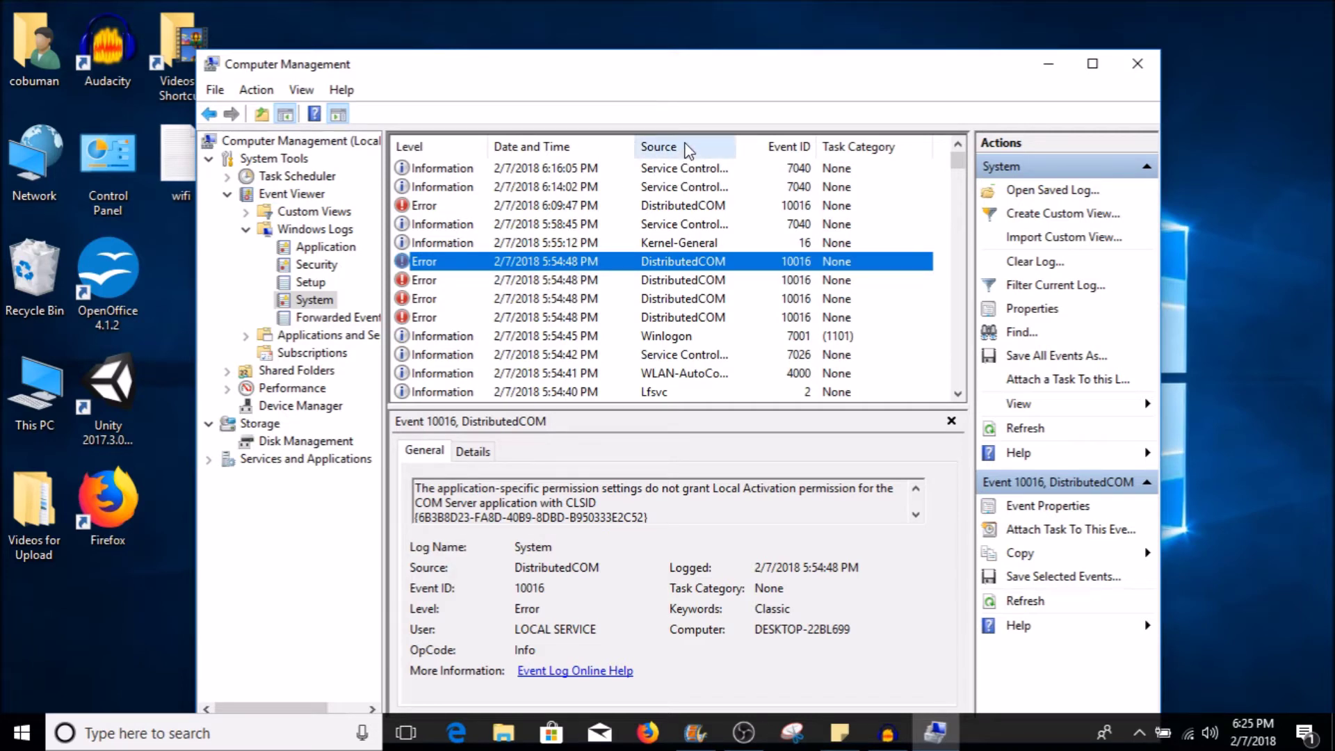
Step: Show the Kernel-General event 16 details and select its full description text
left_click(671, 241)
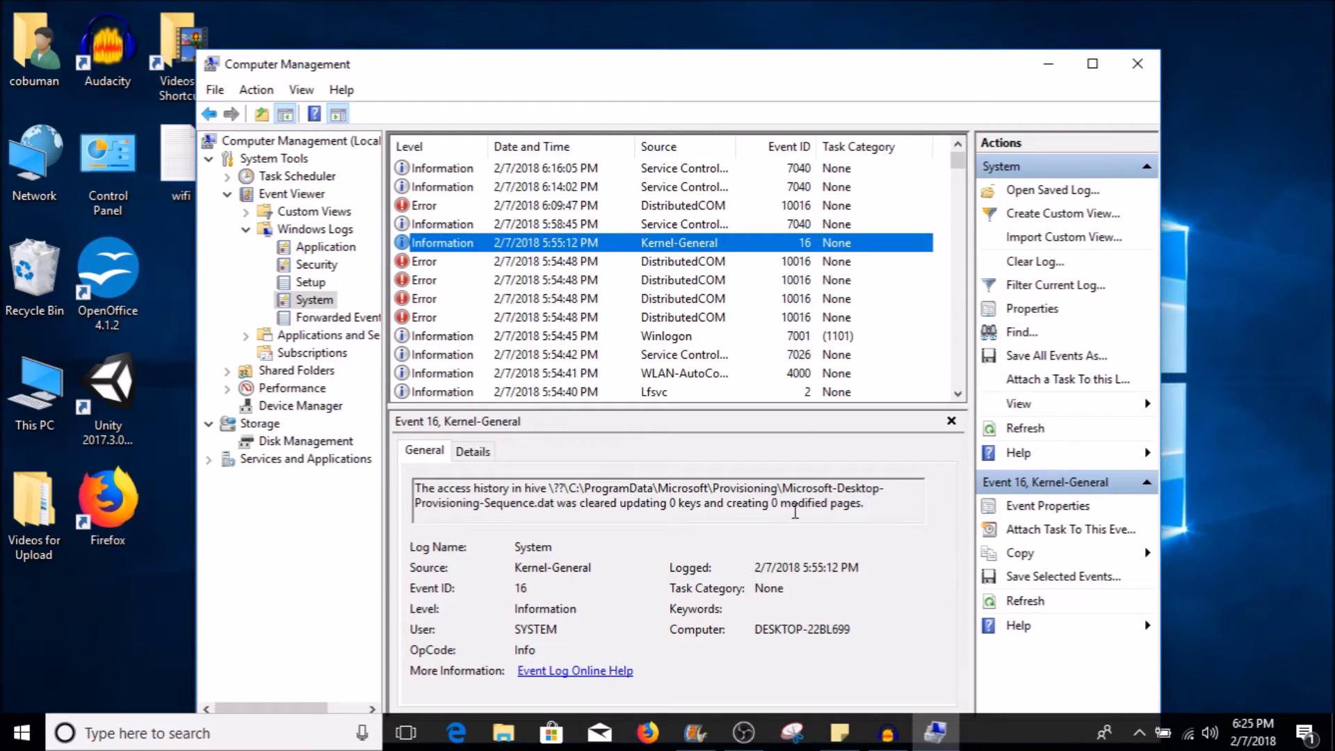
left_click_drag(887, 506, 508, 469)
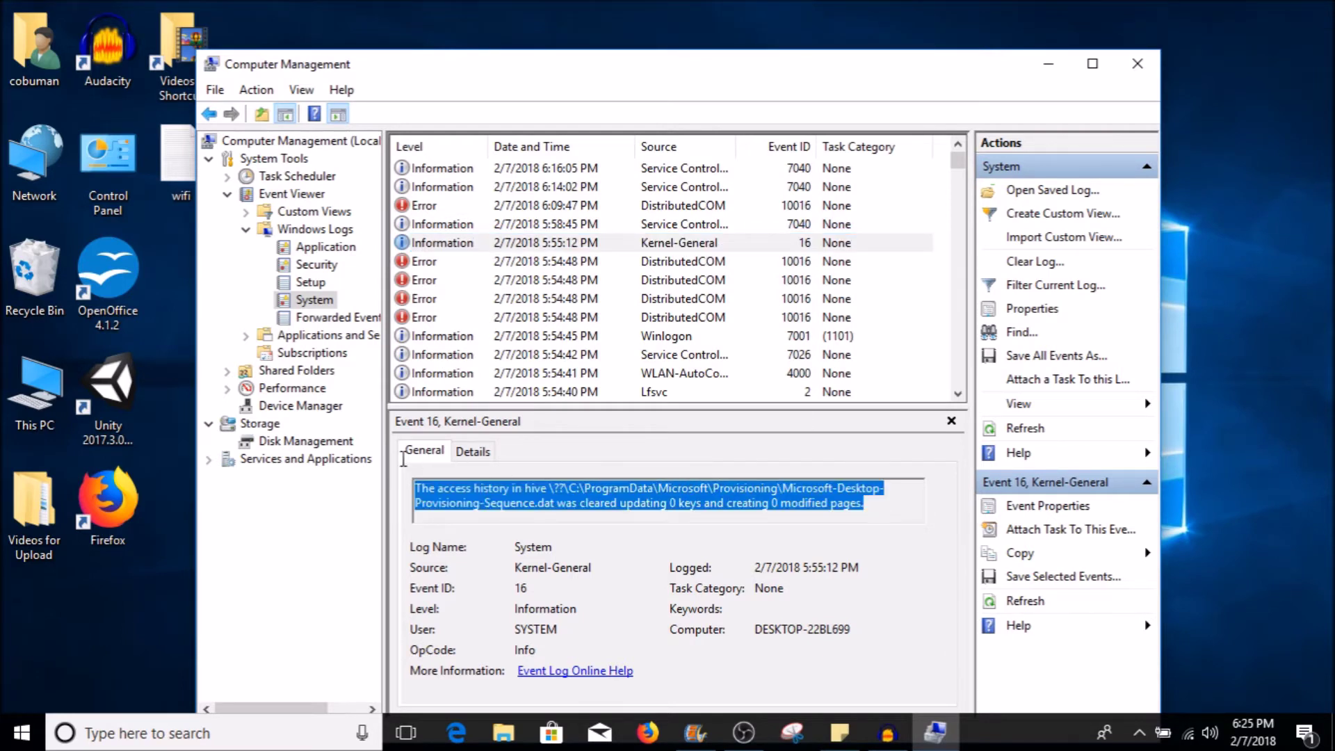
left_click(461, 245)
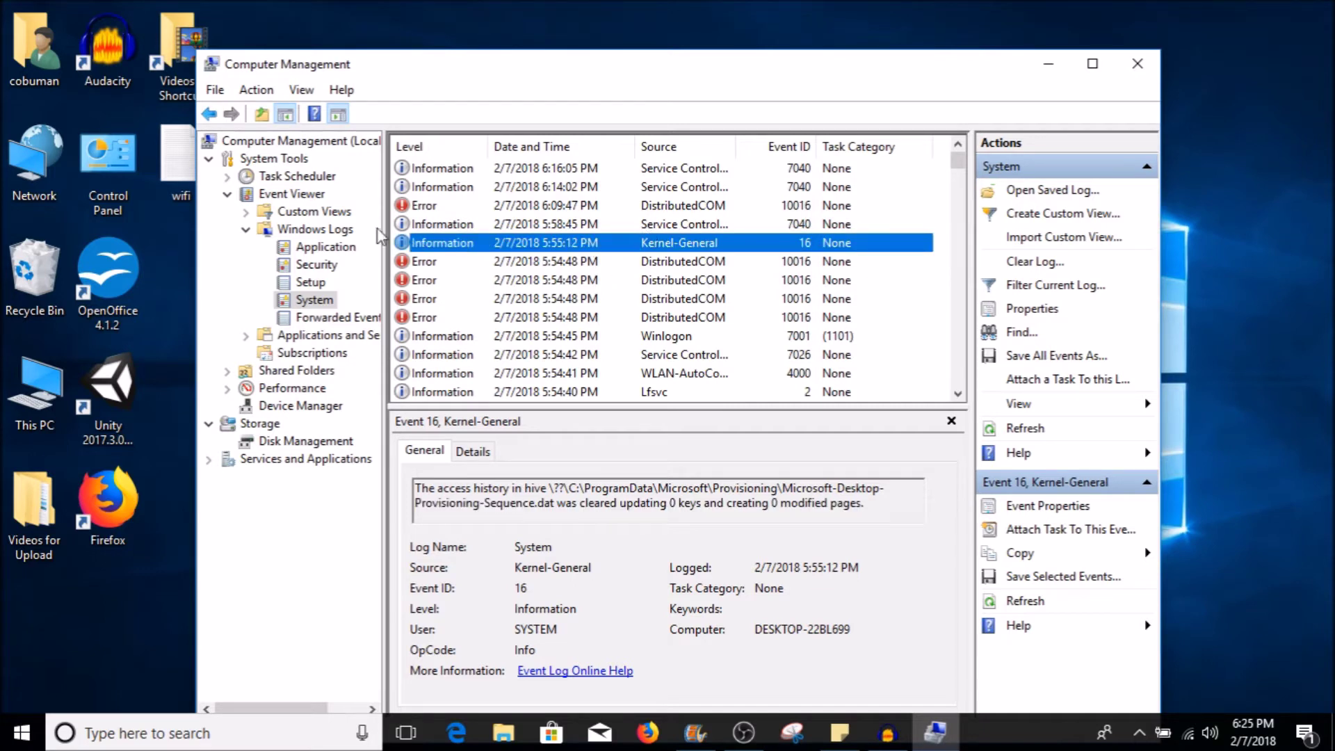
Step: Step through the Service Control Manager, 7040 and DistributedCOM rows, ending on the fourth 5:54:48 PM error
left_click(426, 226)
left_click(434, 170)
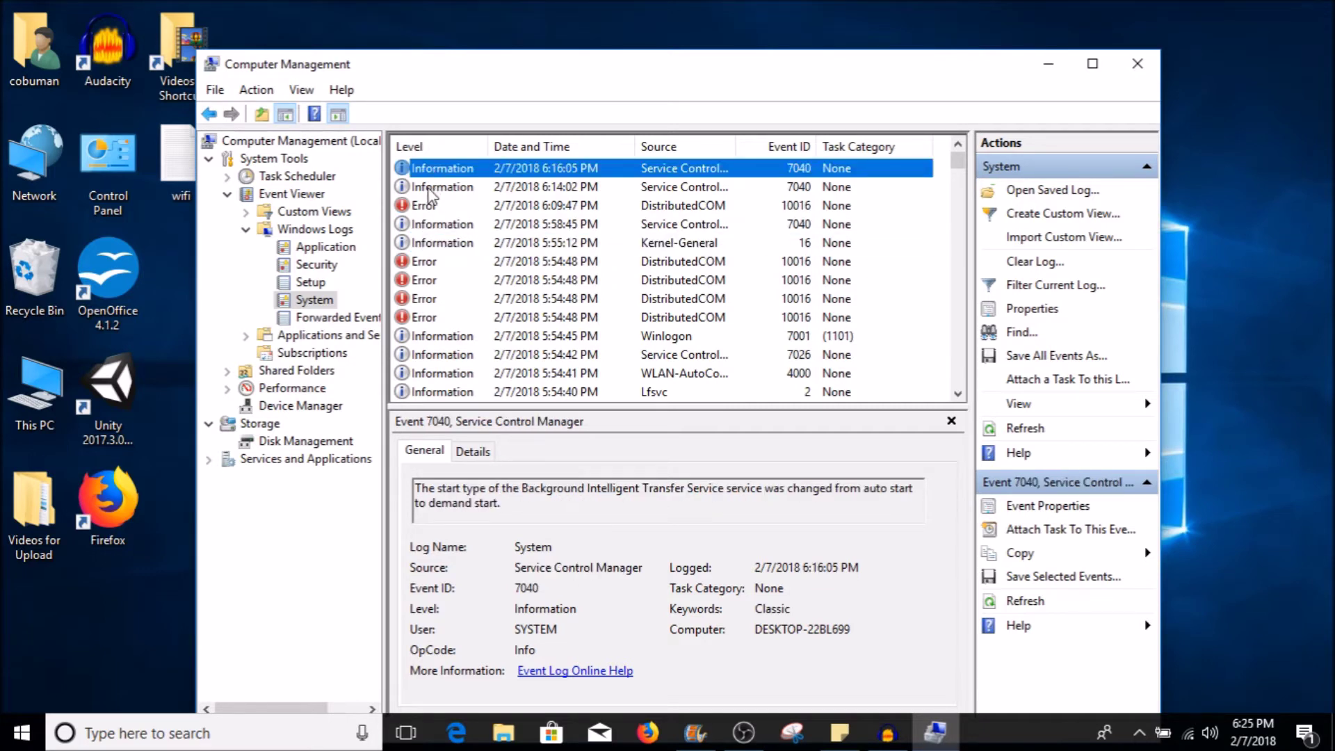
left_click(434, 188)
left_click(423, 207)
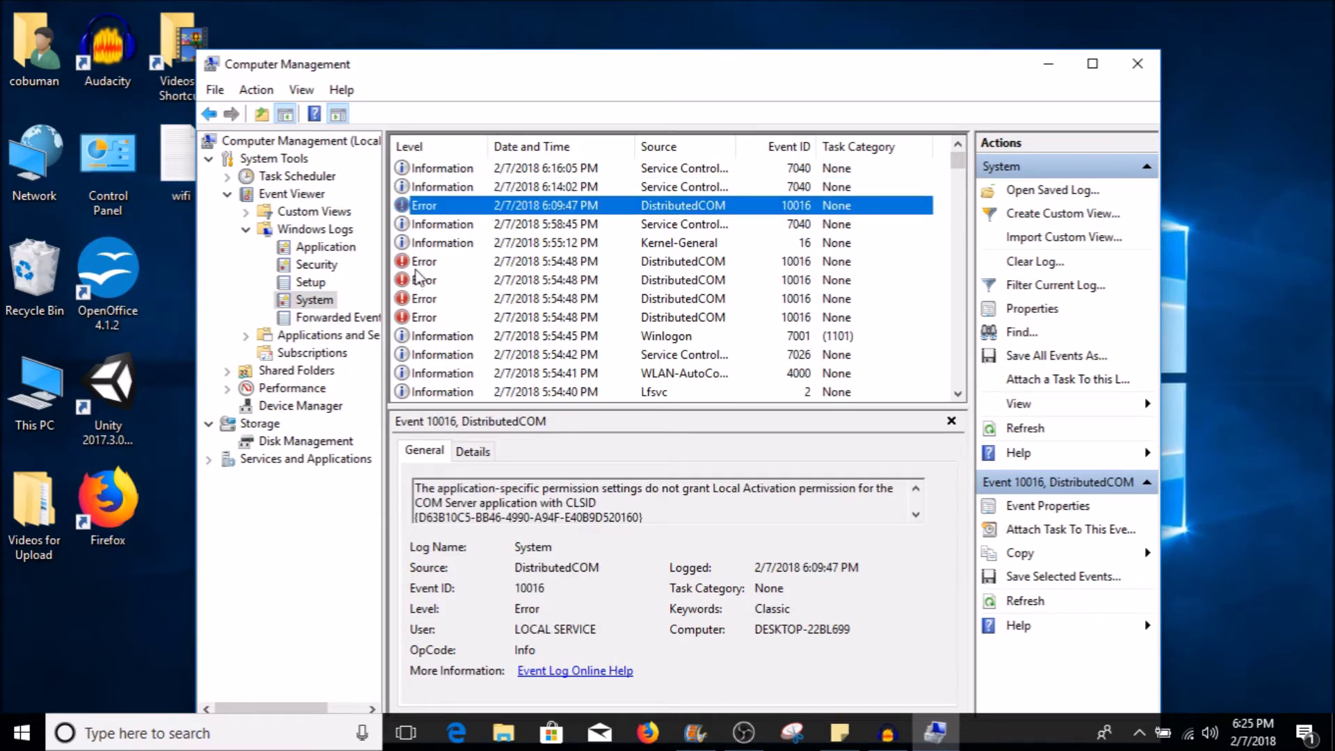
left_click(421, 263)
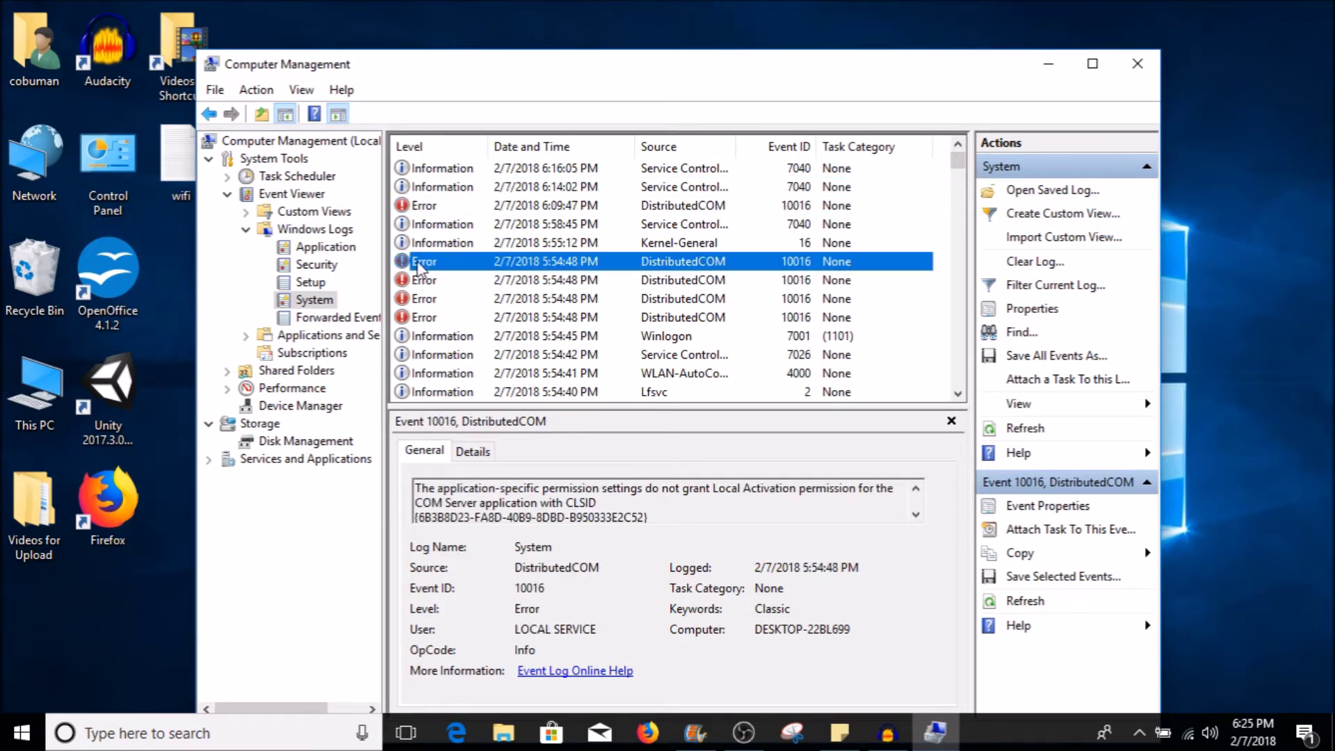
left_click(427, 318)
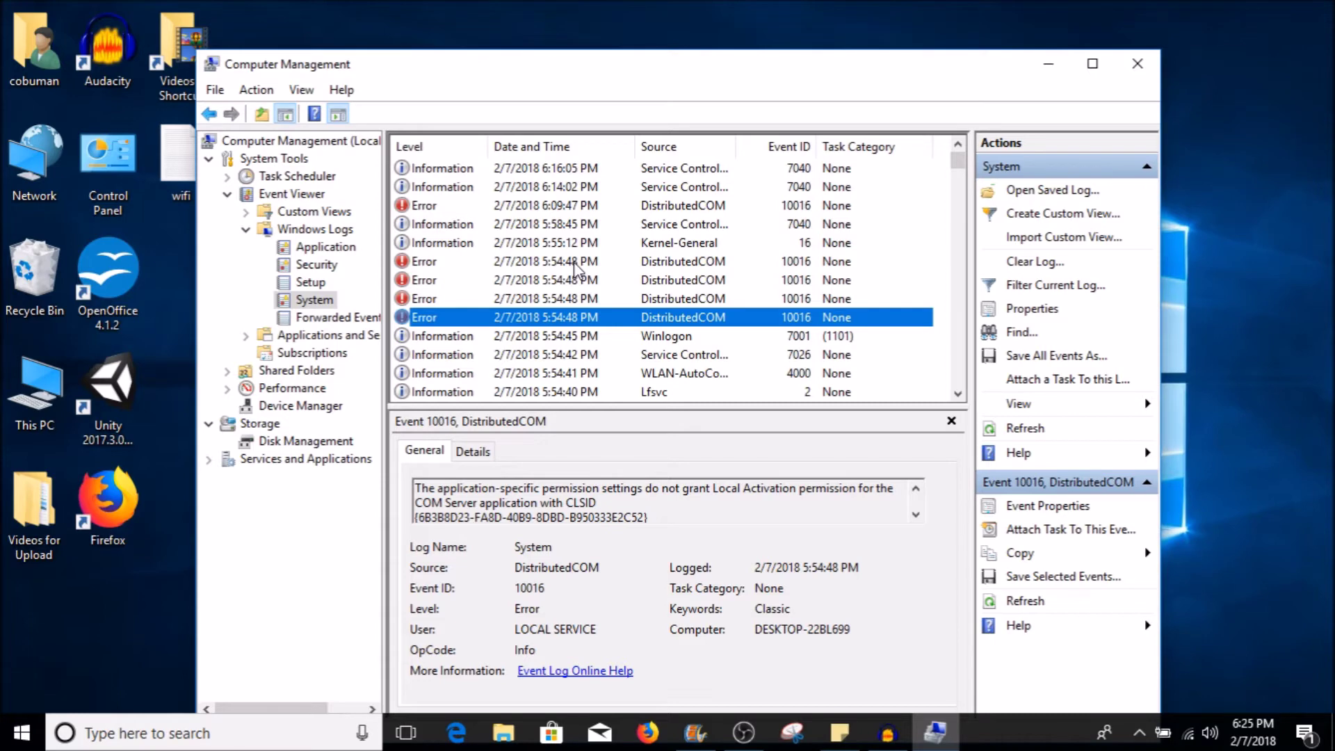
Step: Scroll the System log and show the 5:54:33 PM Critical Kernel-Power event 41 reporting an unclean reboot
scroll(572, 269, "down", 3)
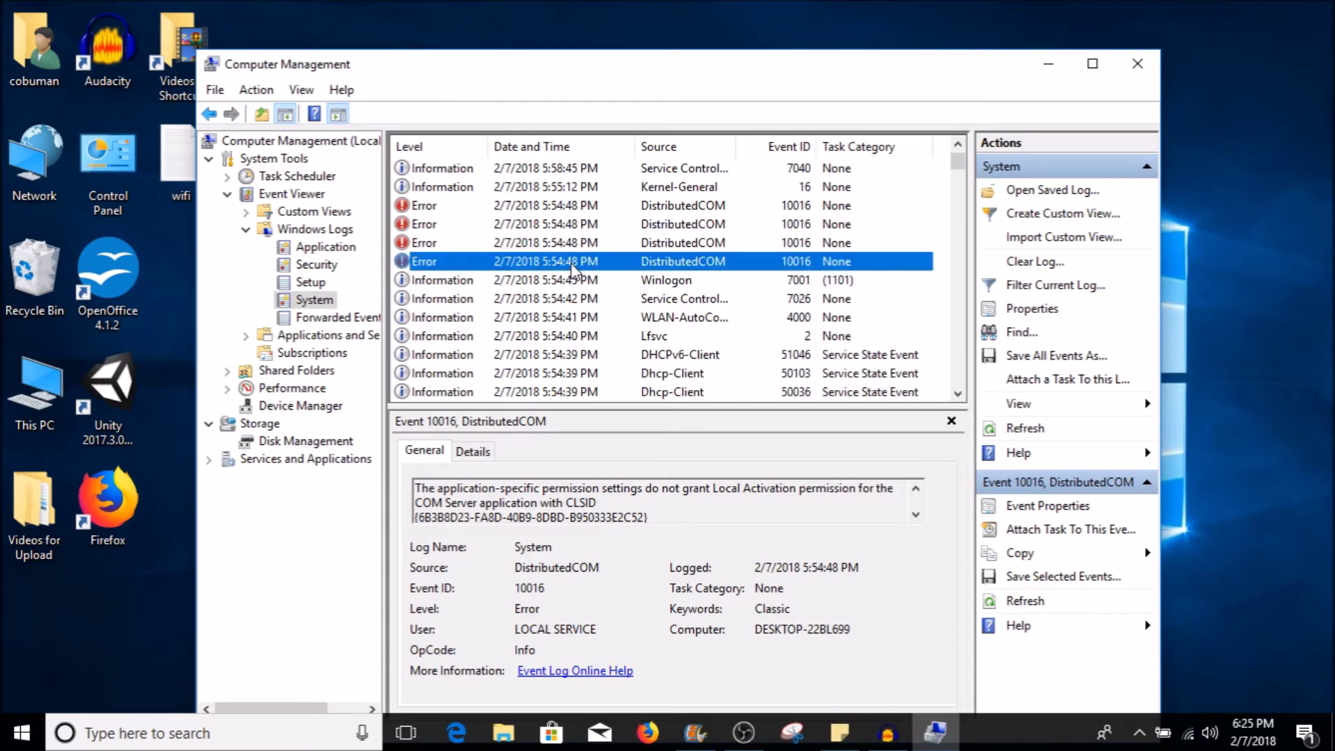
scroll(571, 270, "up", 1)
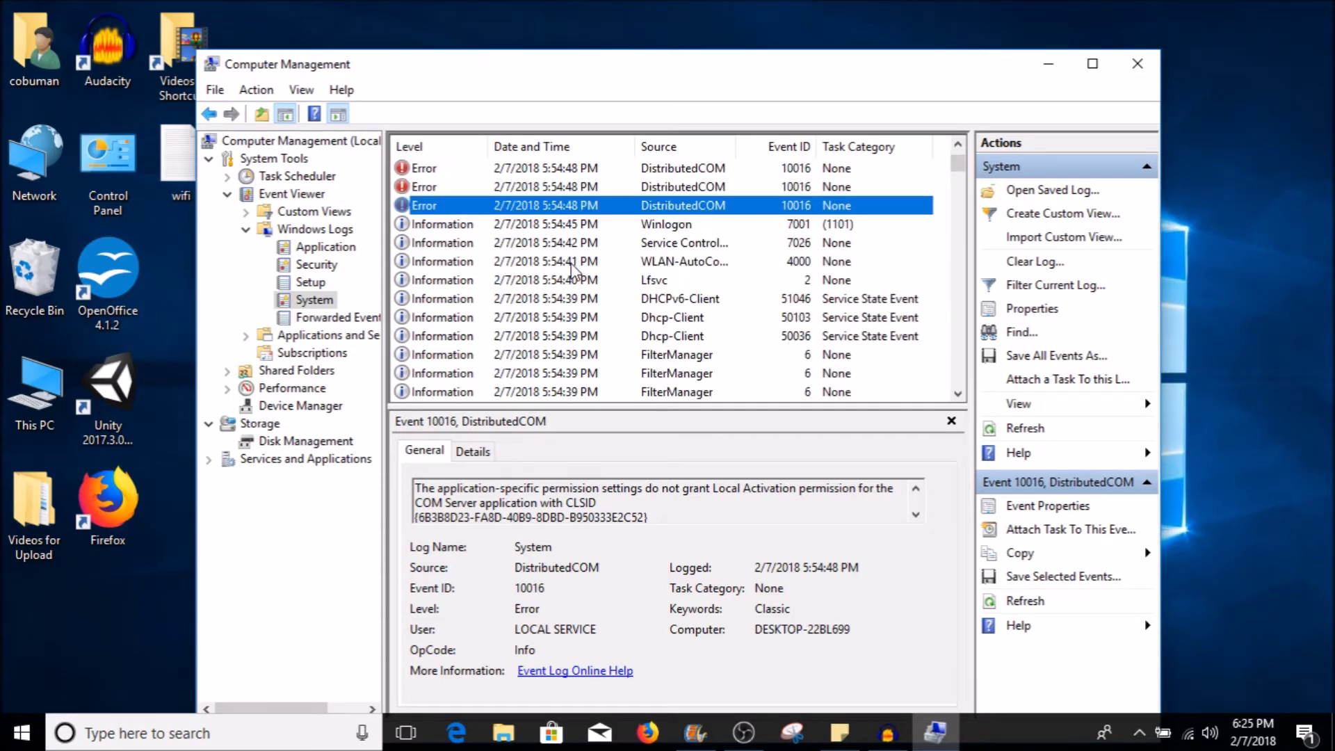
scroll(571, 269, "down", 1)
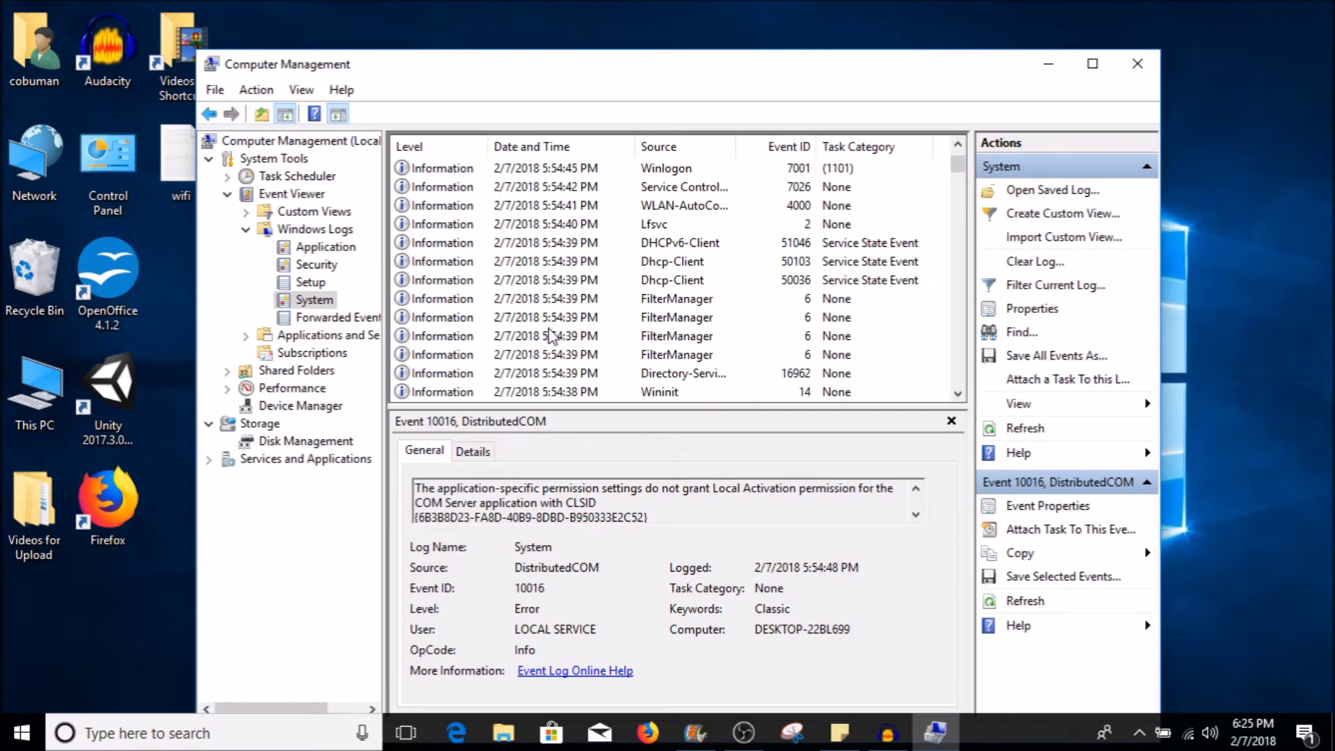
scroll(557, 324, "down", 1)
scroll(558, 324, "down", 4)
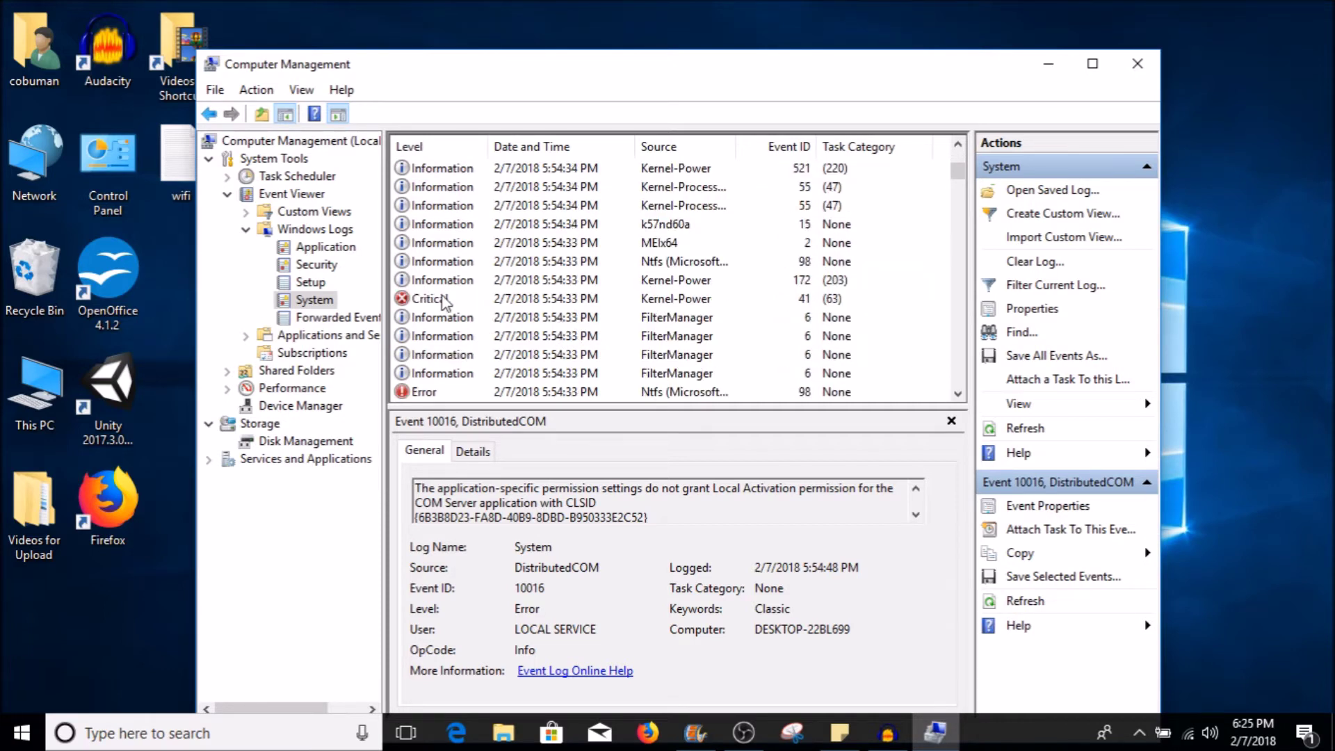
left_click(442, 299)
left_click(438, 316)
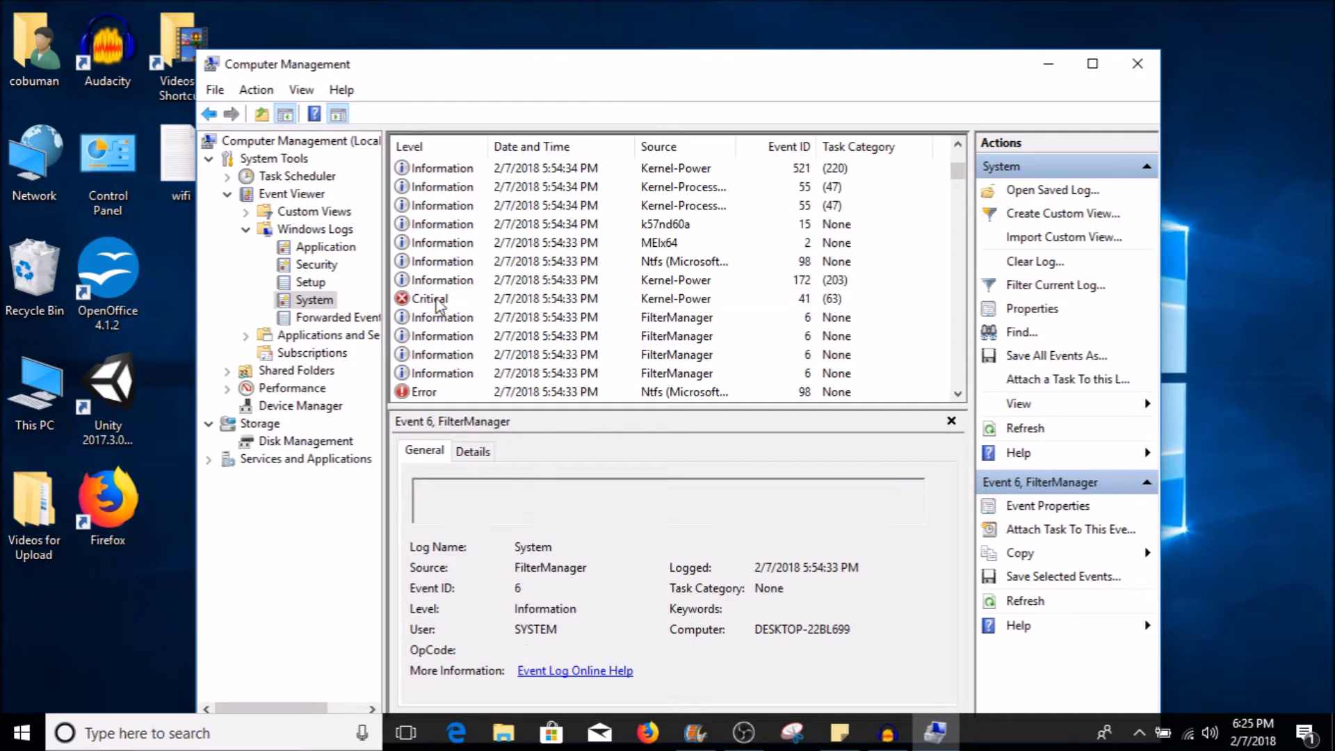
left_click(436, 301)
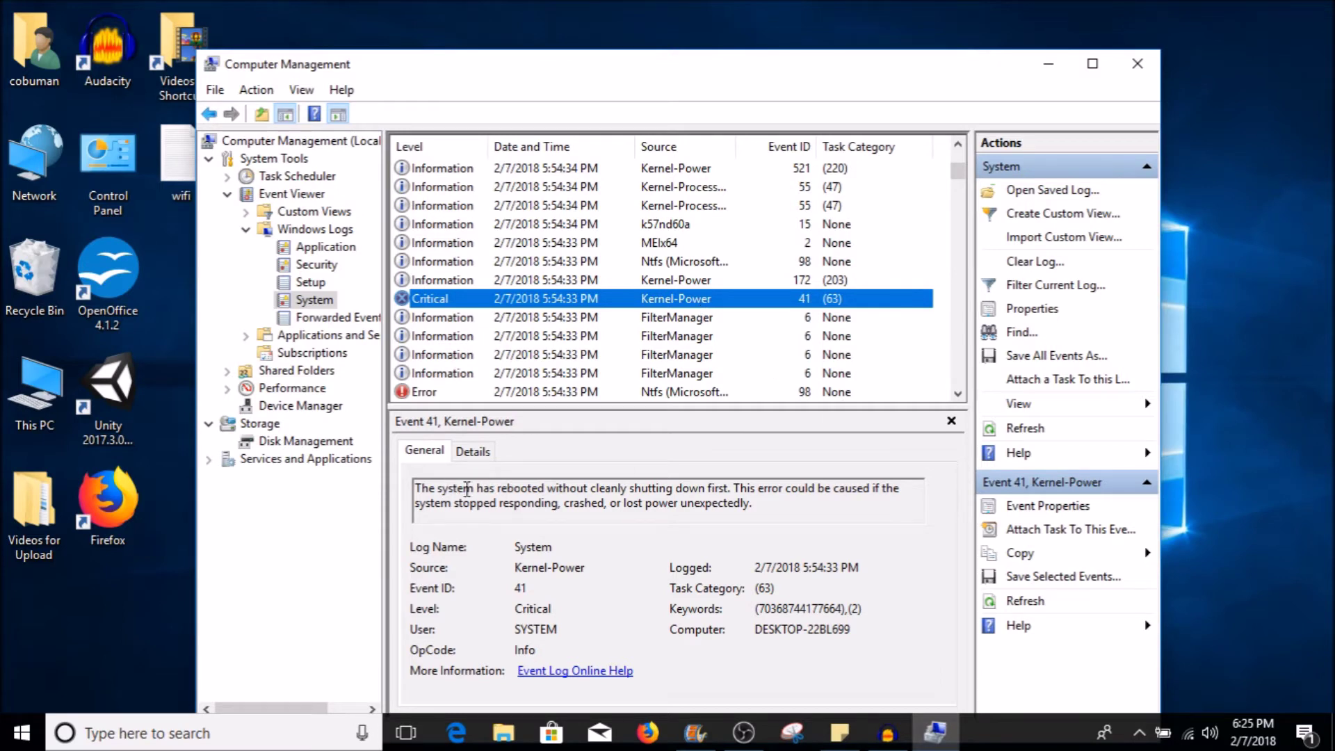
left_click_drag(415, 487, 813, 512)
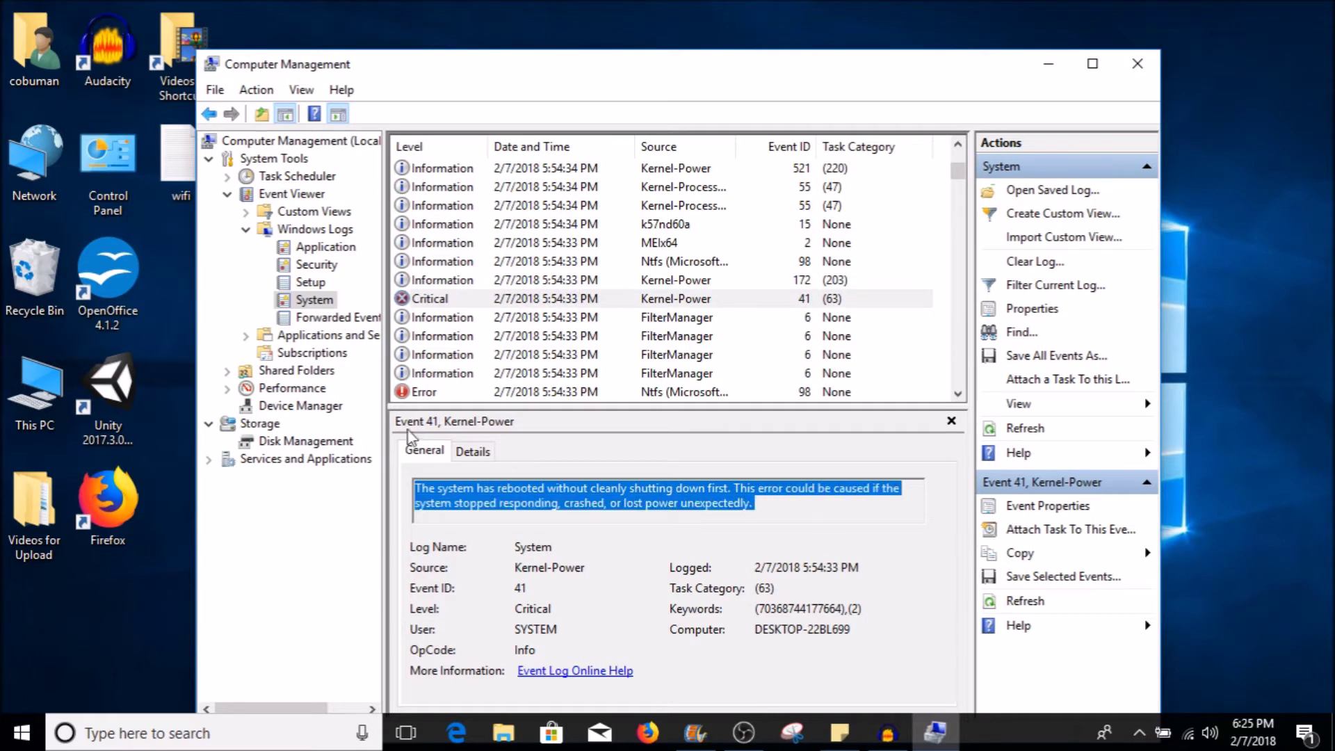
left_click(472, 451)
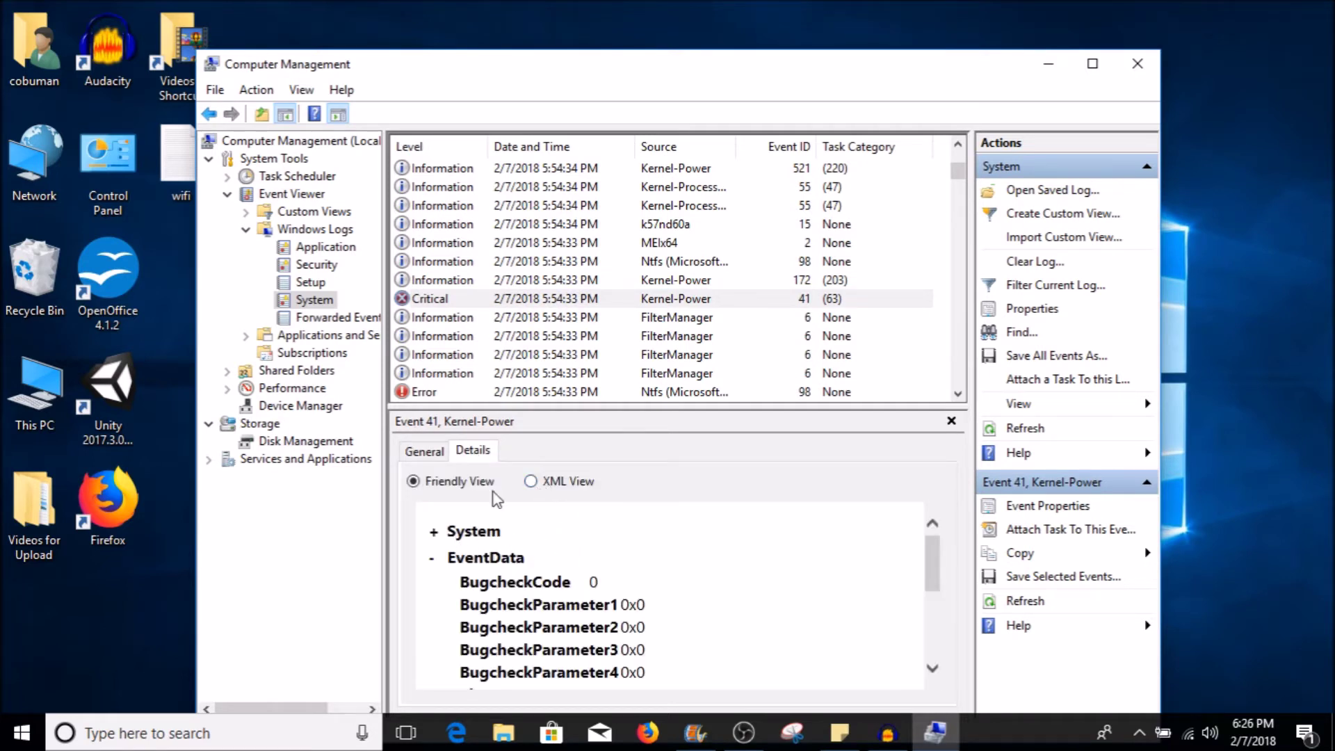
left_click(425, 452)
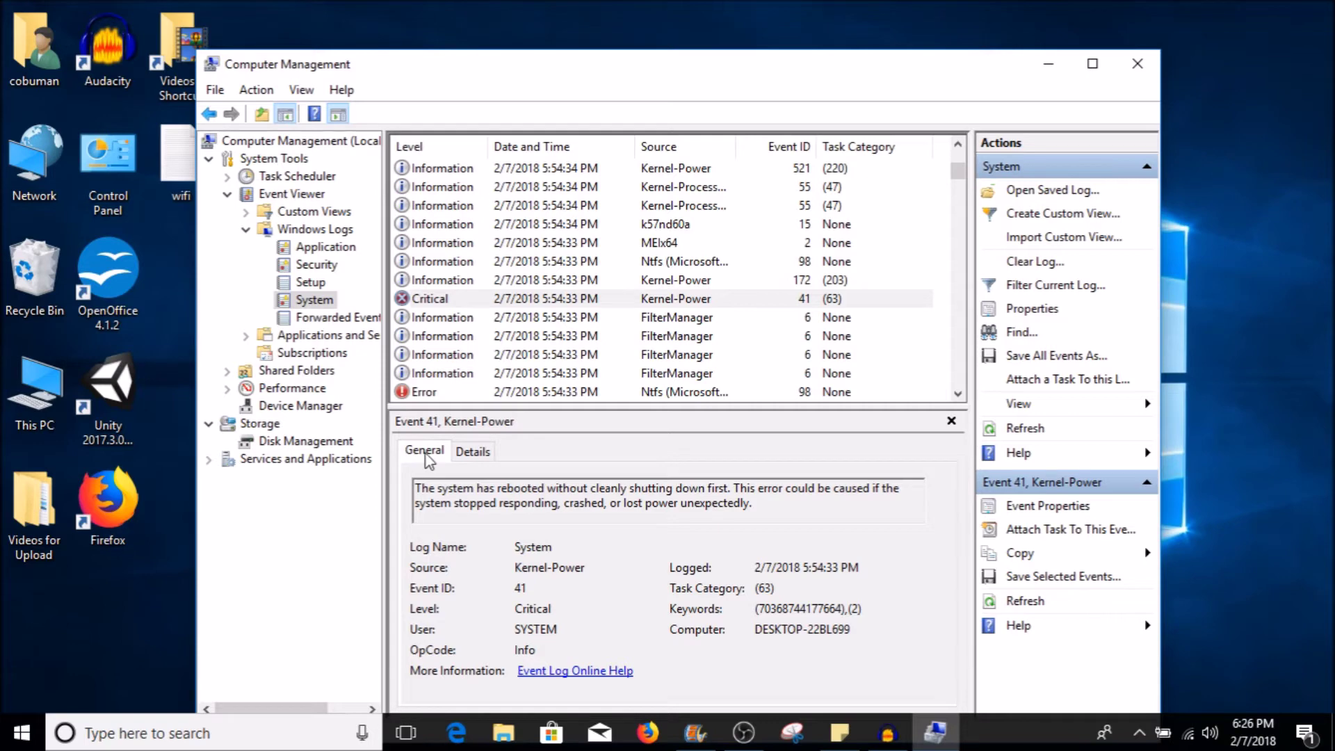
double_click(451, 298)
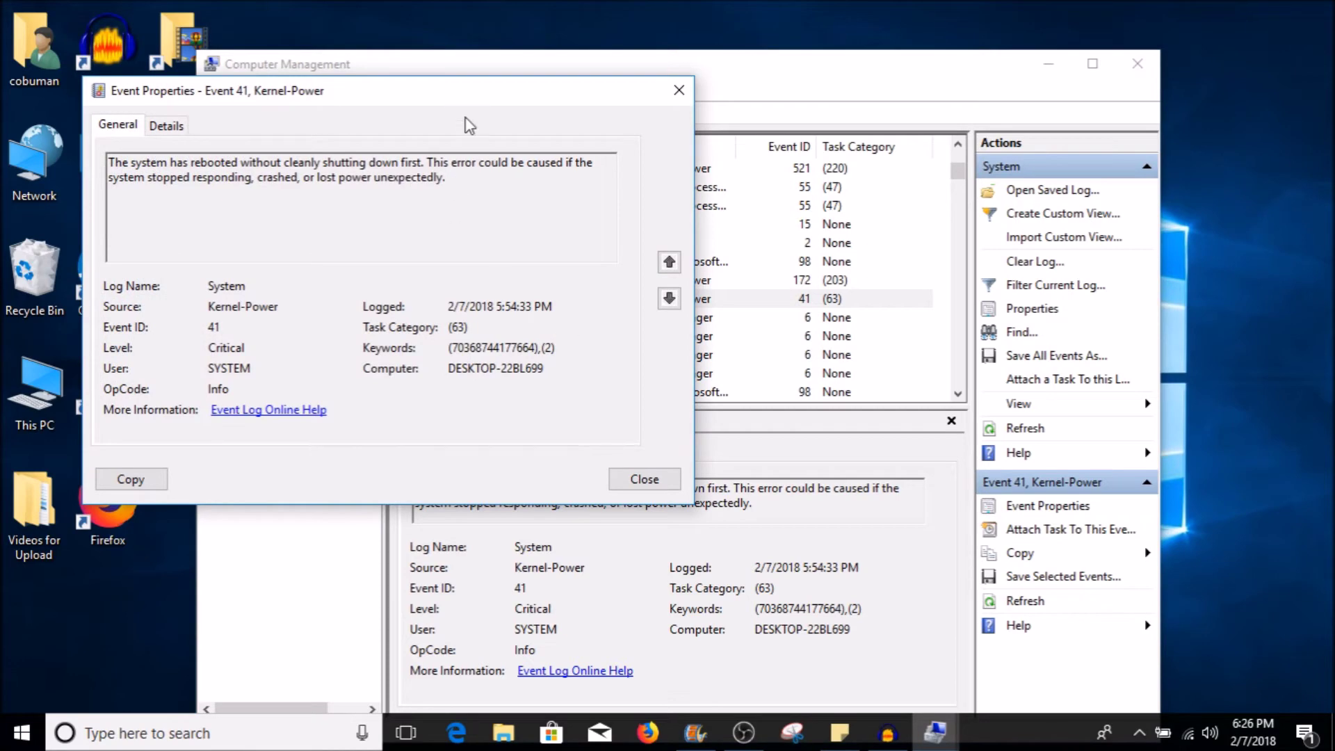
left_click_drag(490, 101, 761, 221)
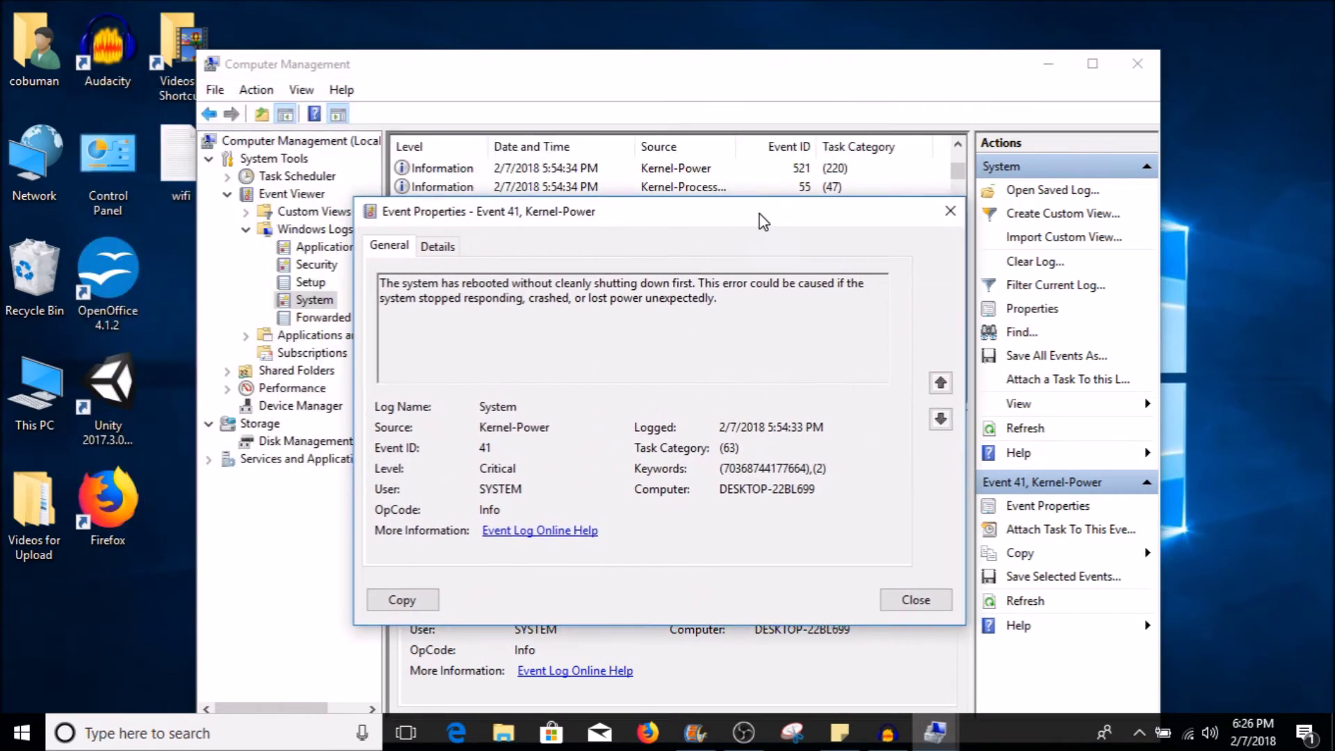
left_click(949, 211)
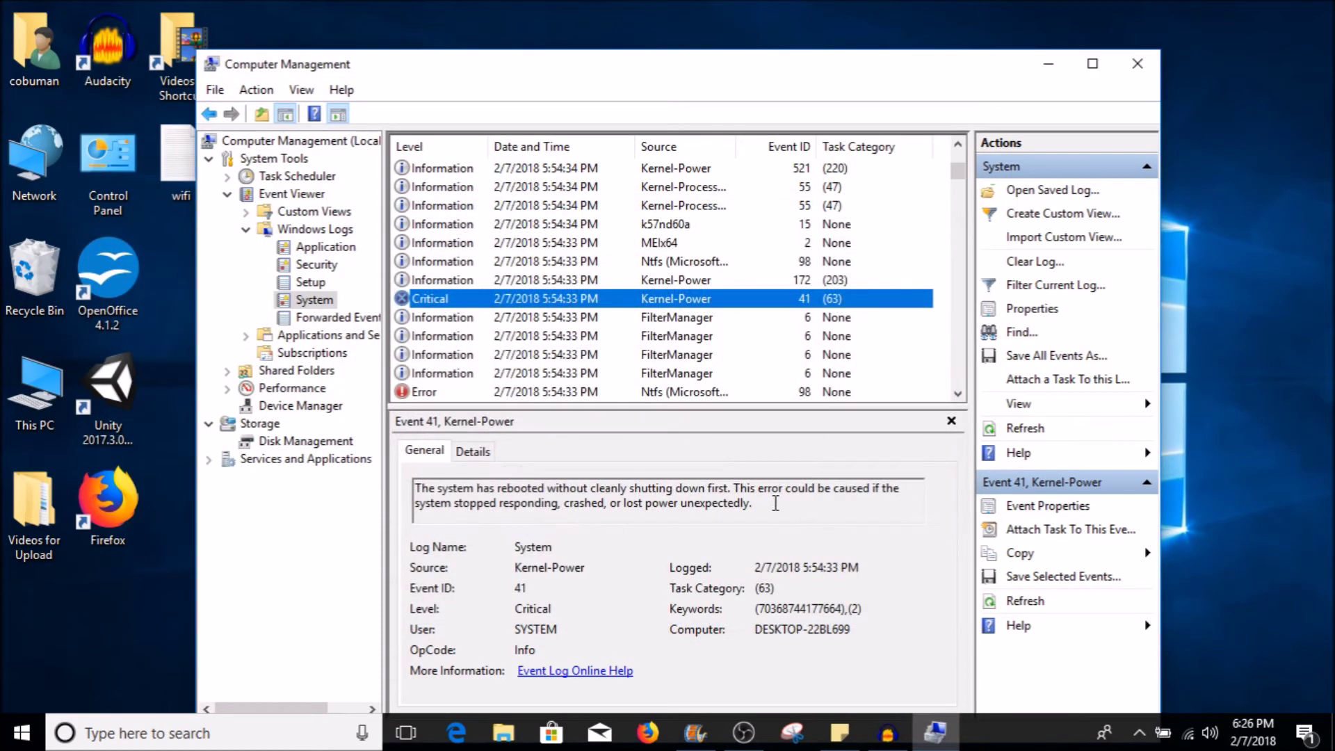
left_click_drag(775, 503, 384, 493)
left_click(456, 494)
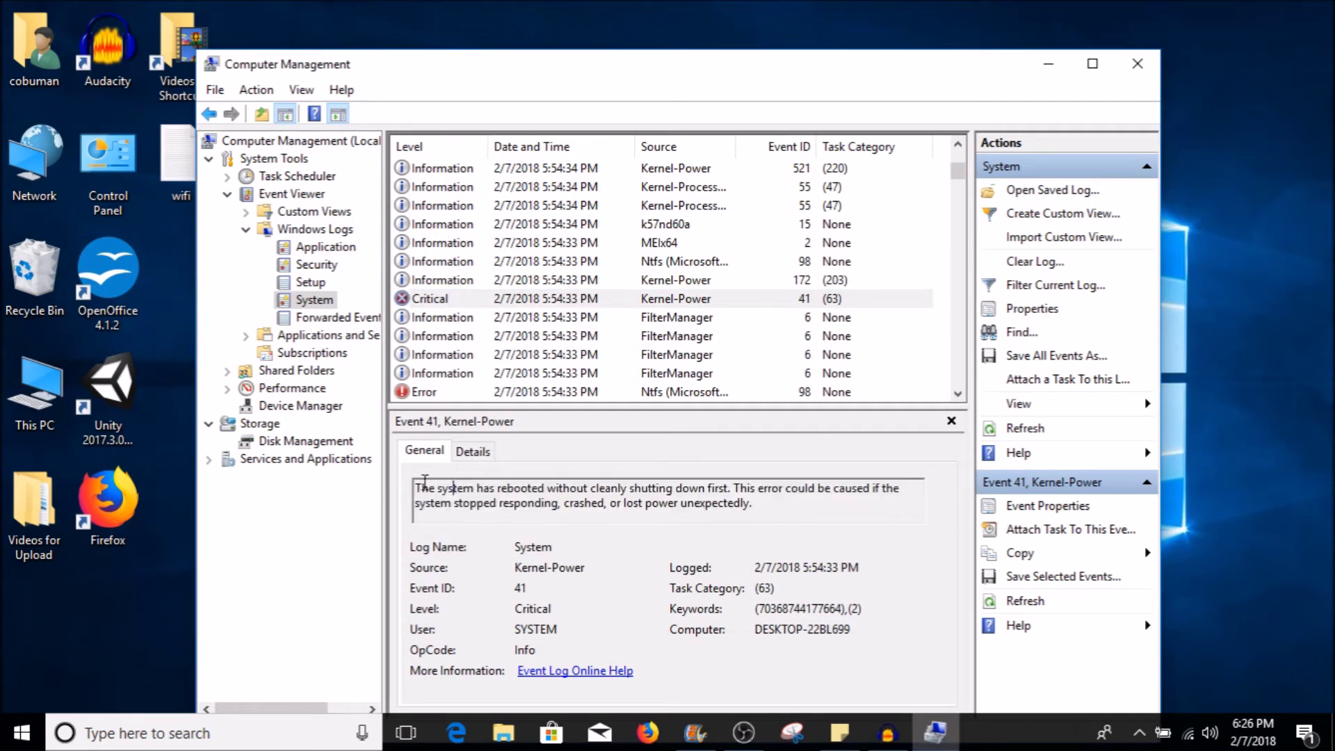
left_click_drag(415, 486, 733, 479)
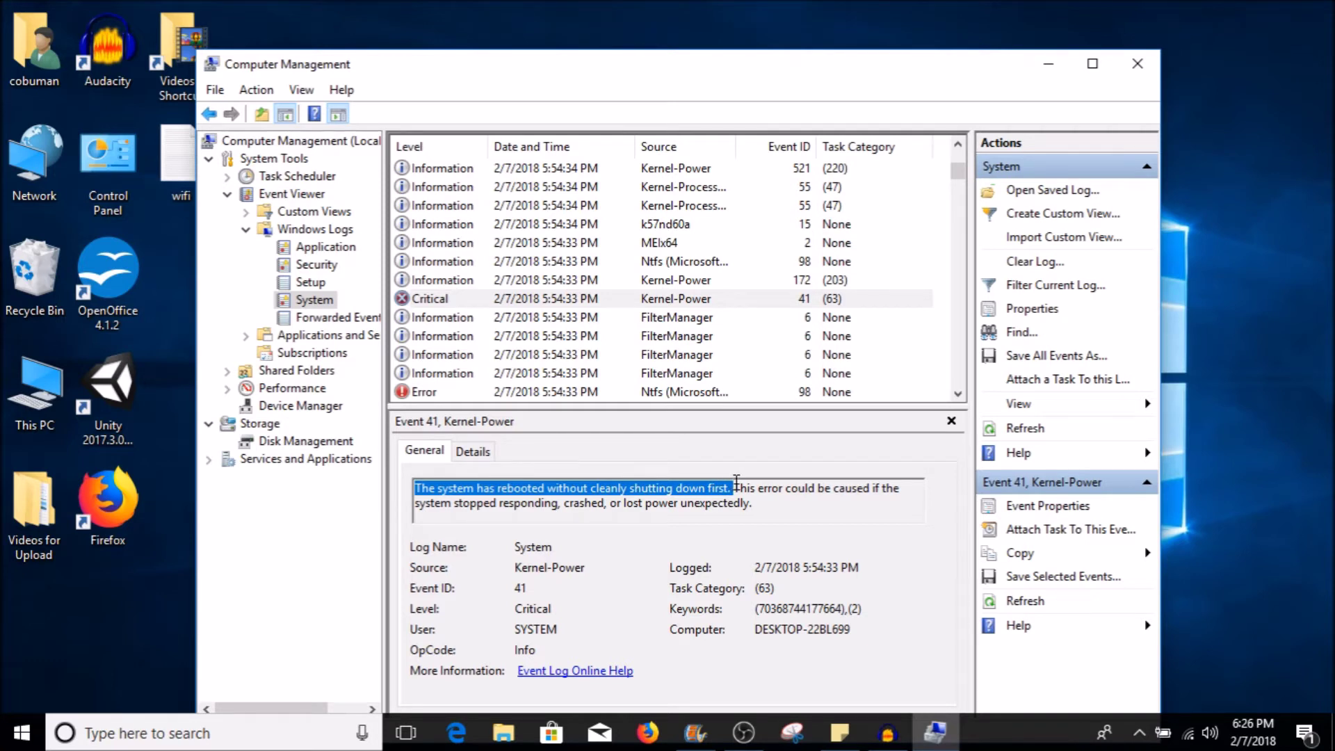
left_click(736, 481)
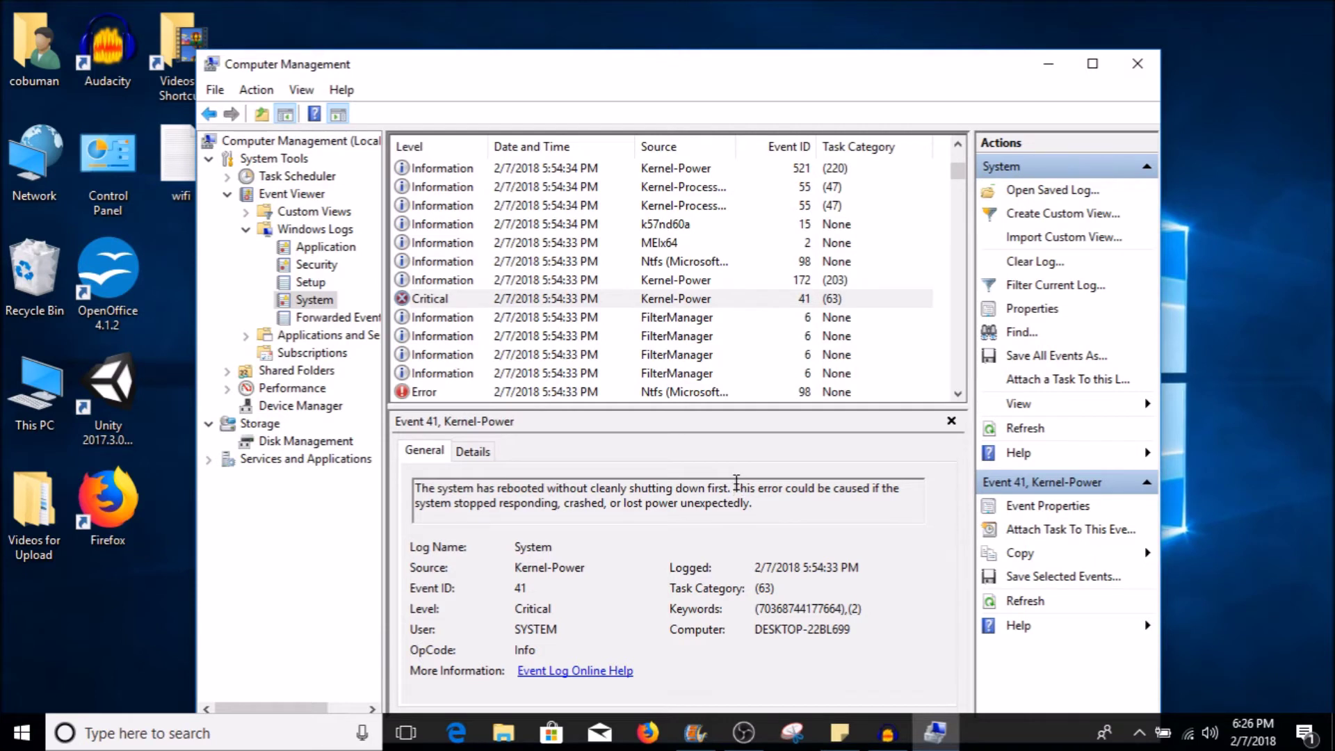
left_click_drag(736, 481, 777, 513)
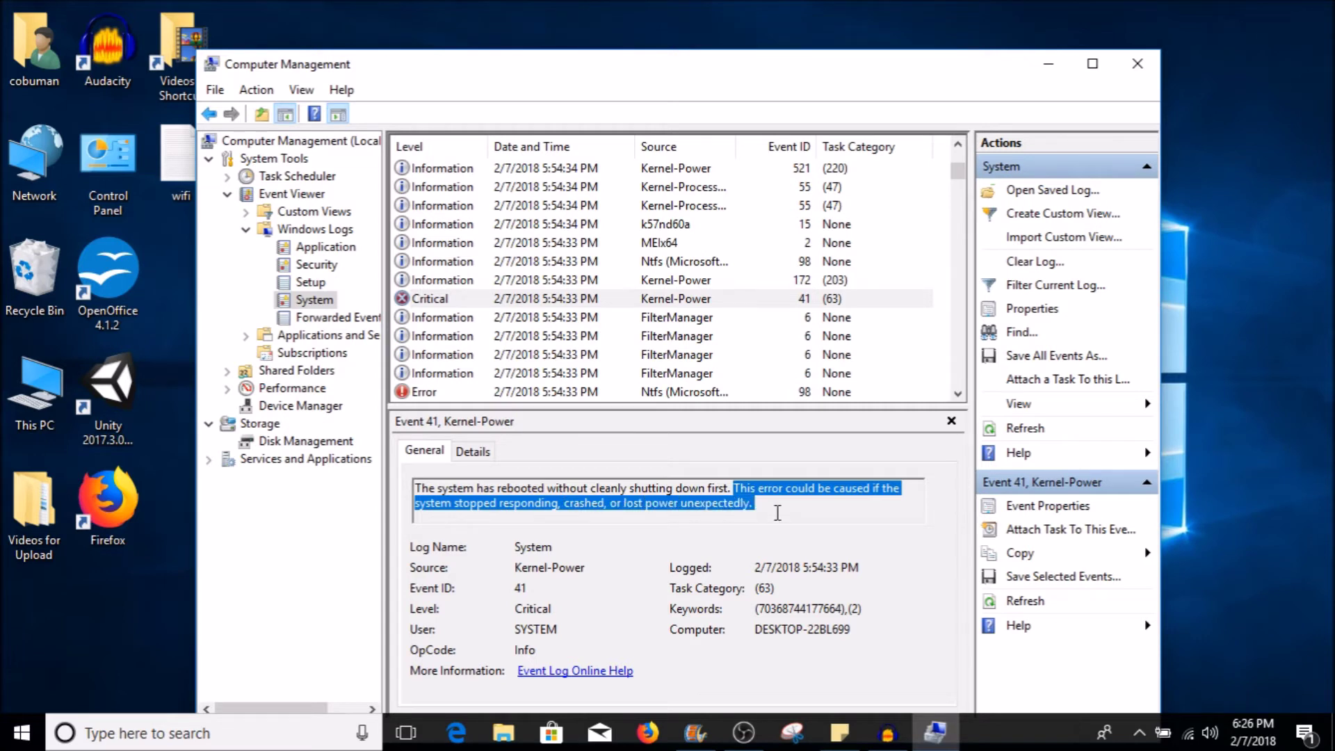
left_click(773, 506)
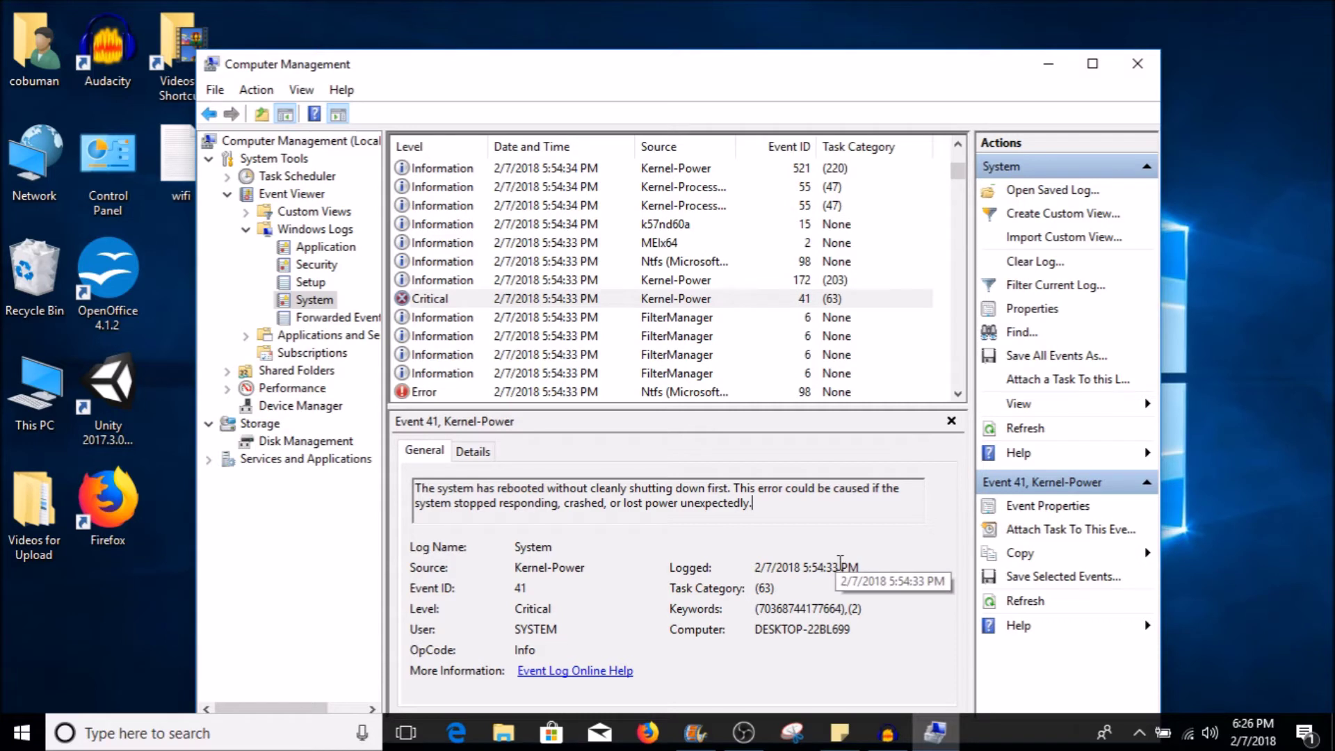
left_click_drag(840, 562, 801, 556)
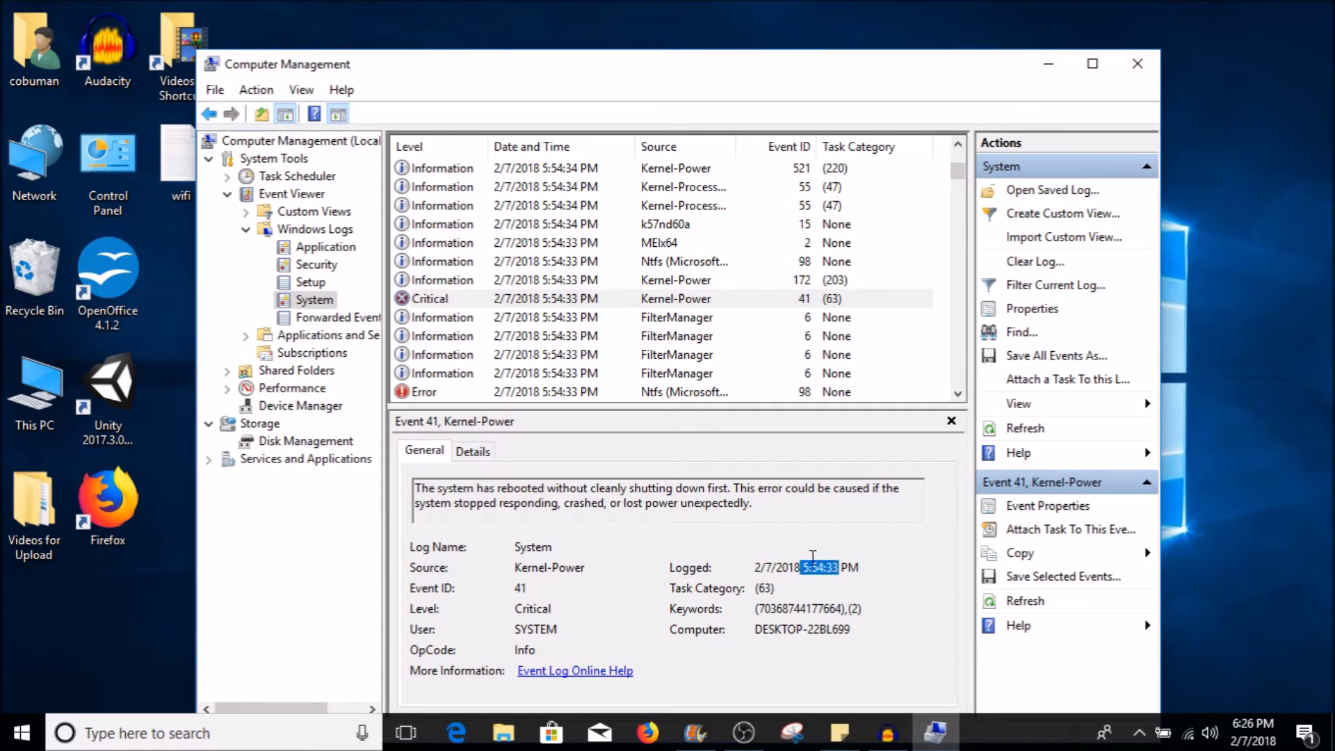
left_click(840, 566)
left_click_drag(838, 561, 804, 560)
left_click(840, 564)
left_click(449, 299)
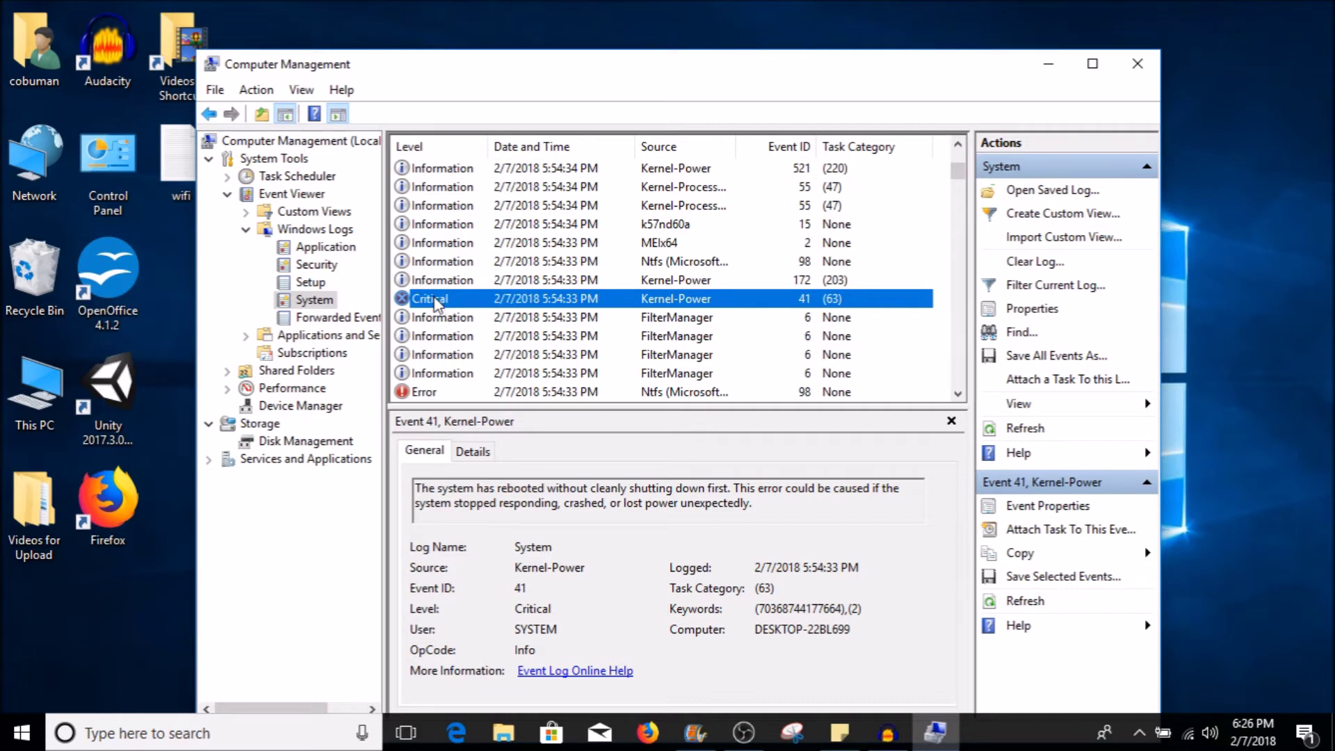
left_click(448, 318)
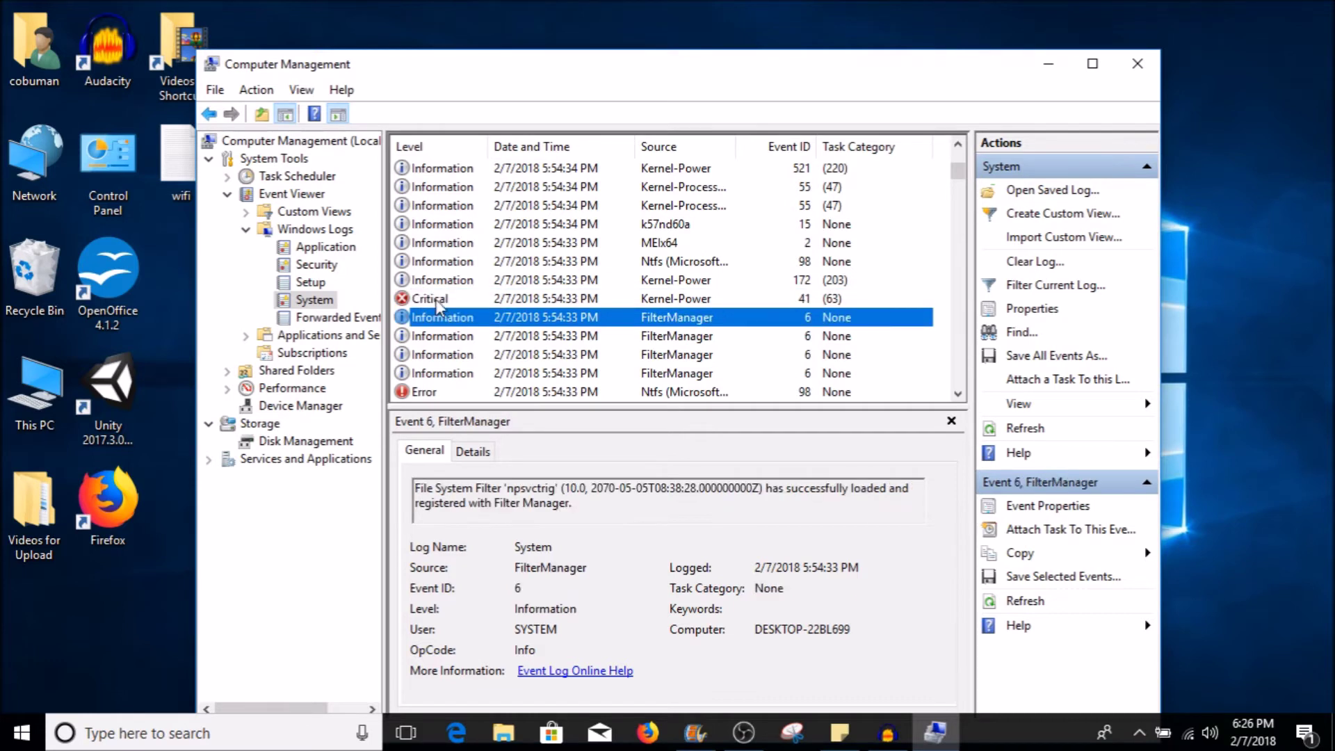
left_click(419, 301)
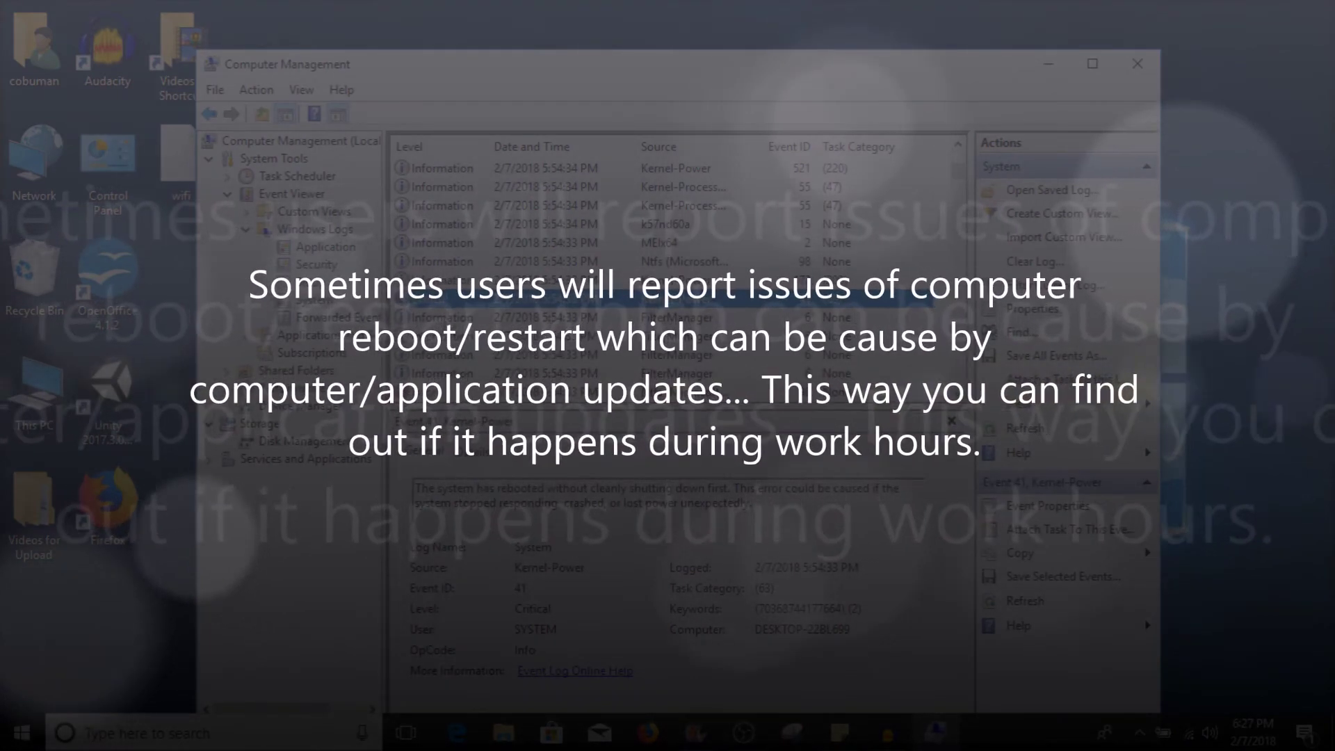
Step: Show FilterManager event 6, then scroll down to the 5:54:39 PM EventLog 6008 unexpected-shutdown error
left_click(438, 318)
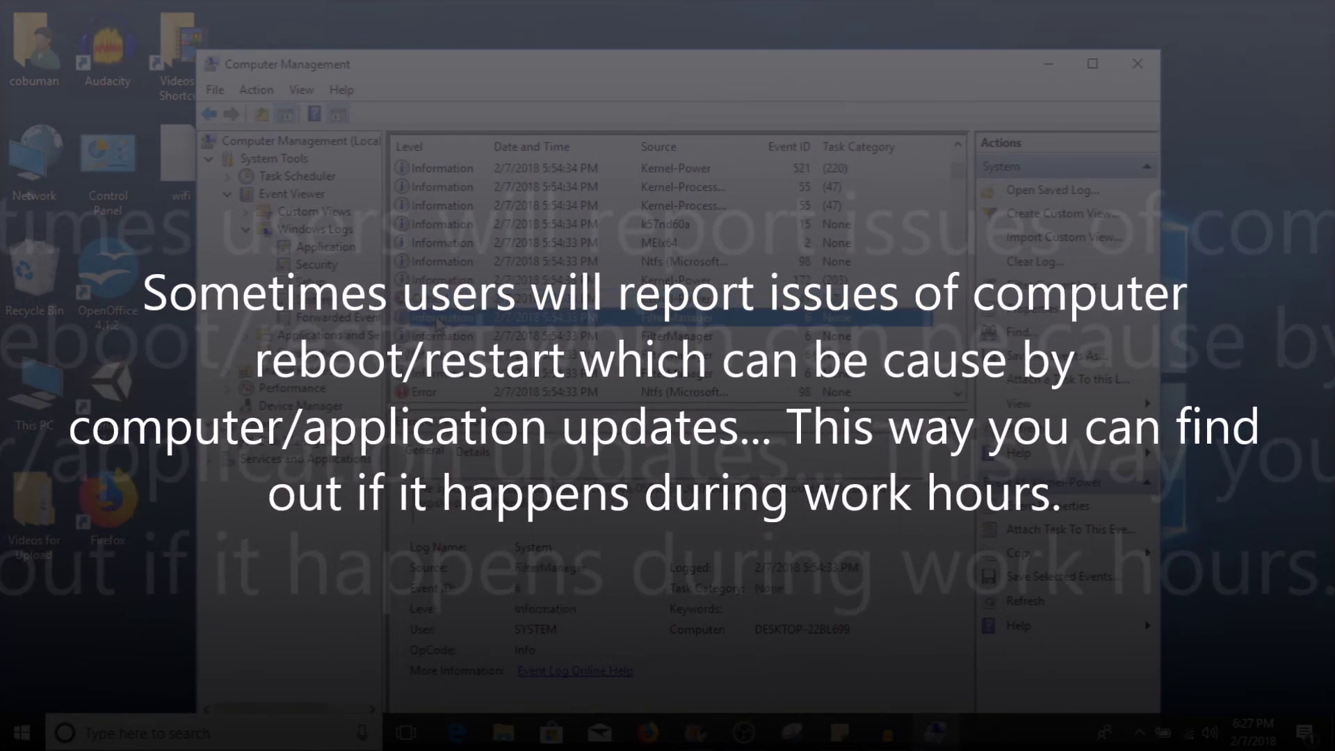
scroll(444, 320, "down", 5)
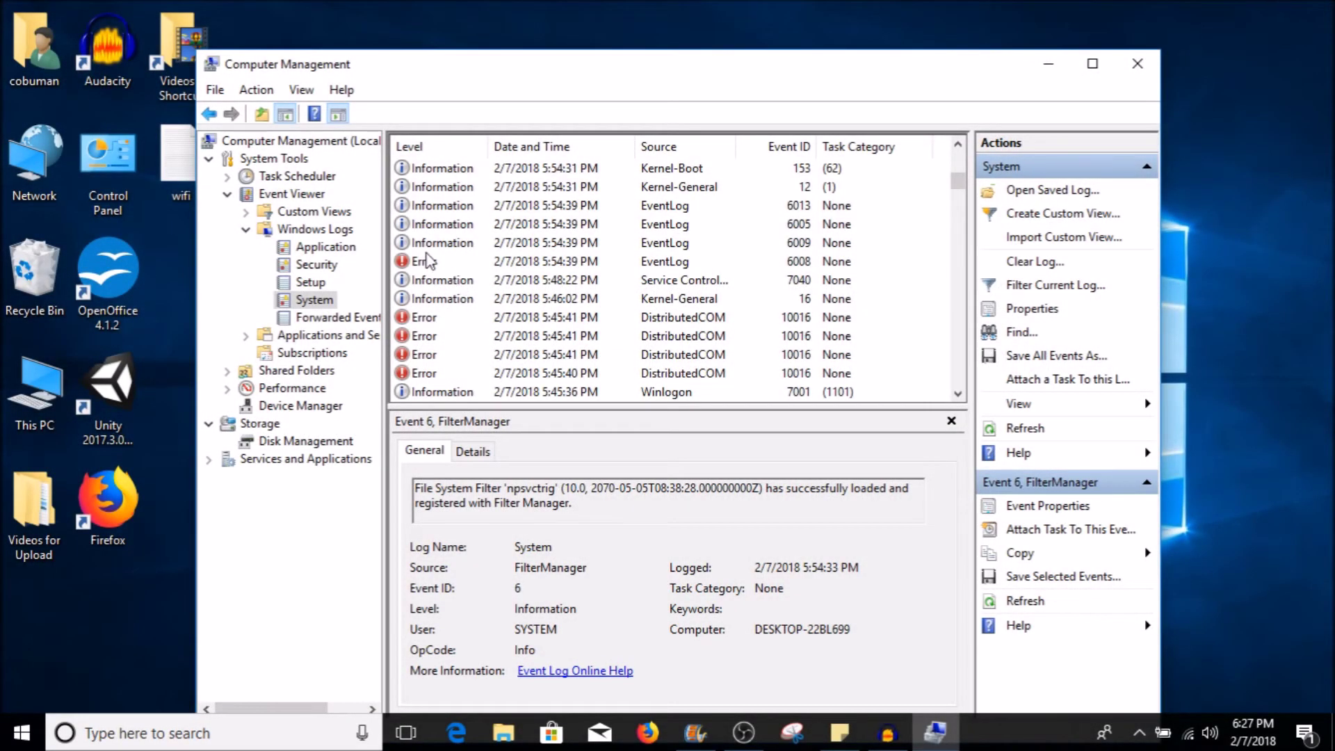
left_click(429, 262)
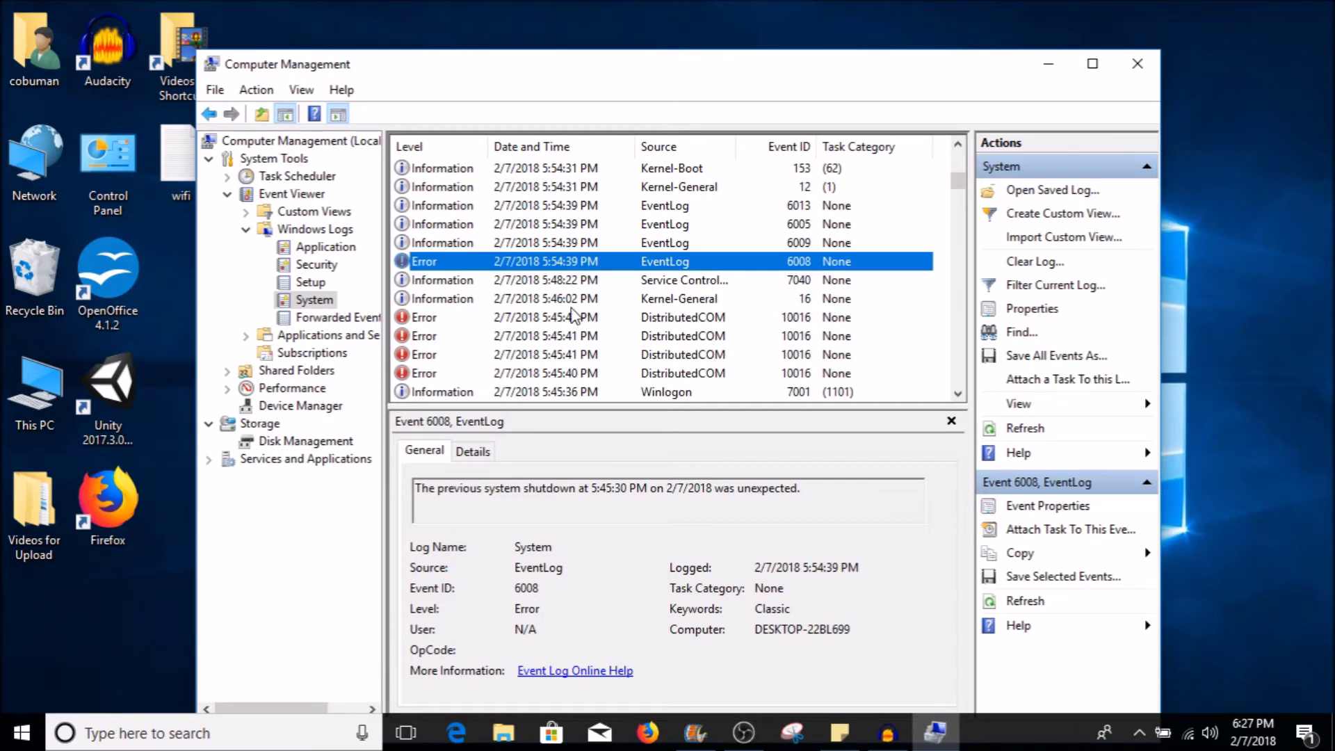
Step: Show the DistributedCOM 10016 error rows, ending on the 5:45:41 PM one logged by LOCAL SERVICE
left_click(435, 319)
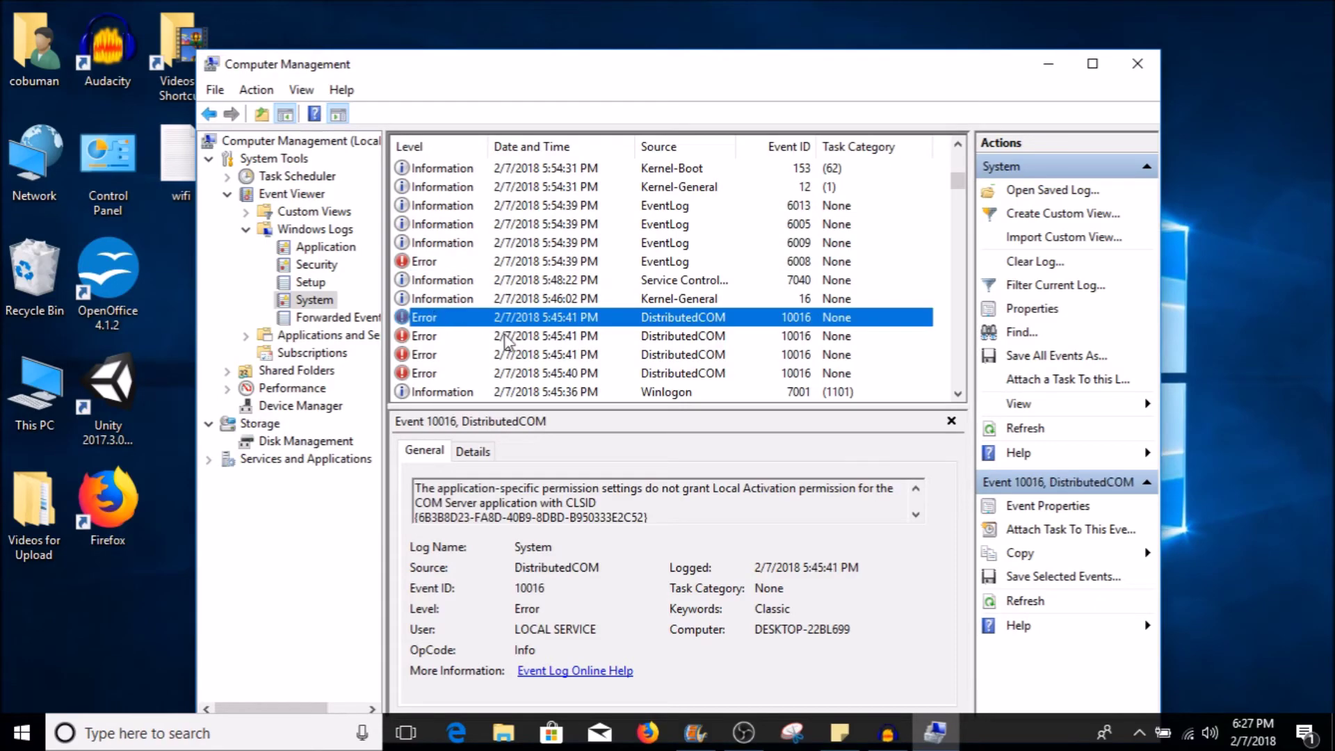
left_click(480, 356)
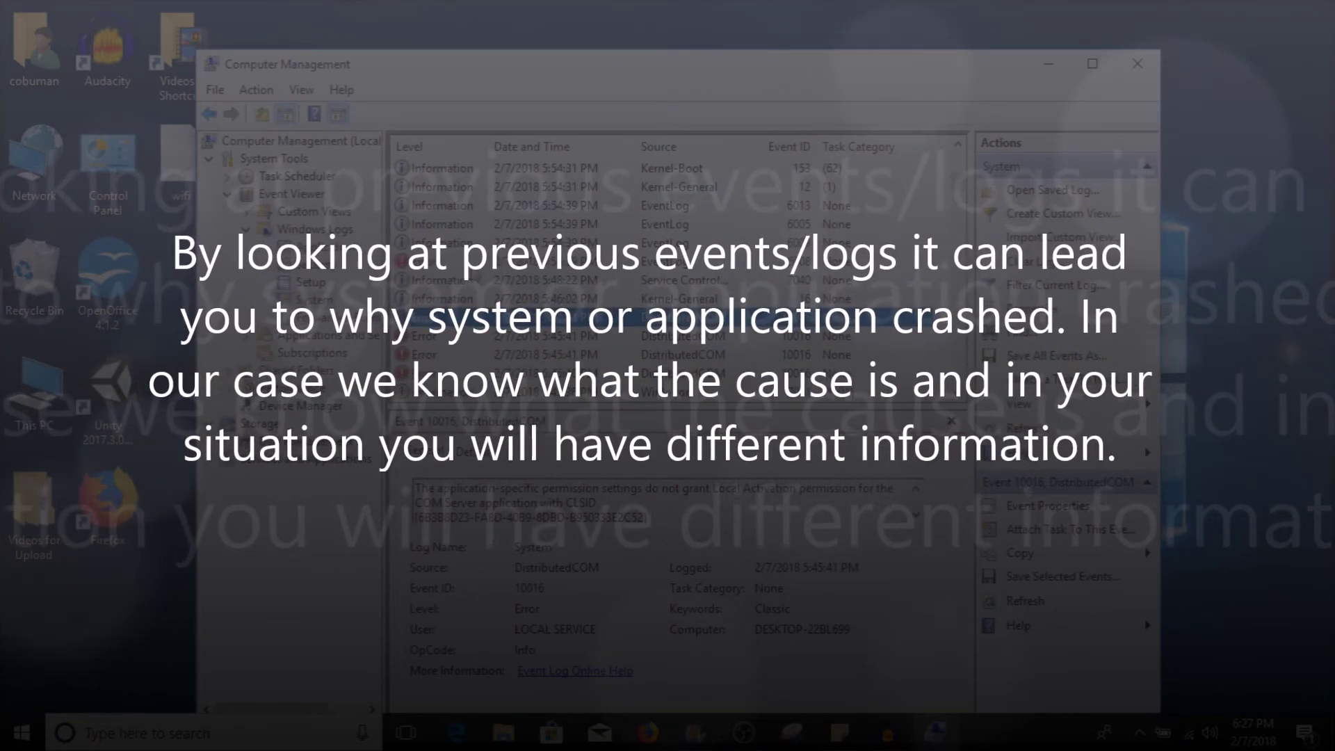
Step: Reopen the EventLog 6008 shutdown error, then show the 5:54:33 PM Critical Kernel-Power 41 event
scroll(667, 278, "up", 1)
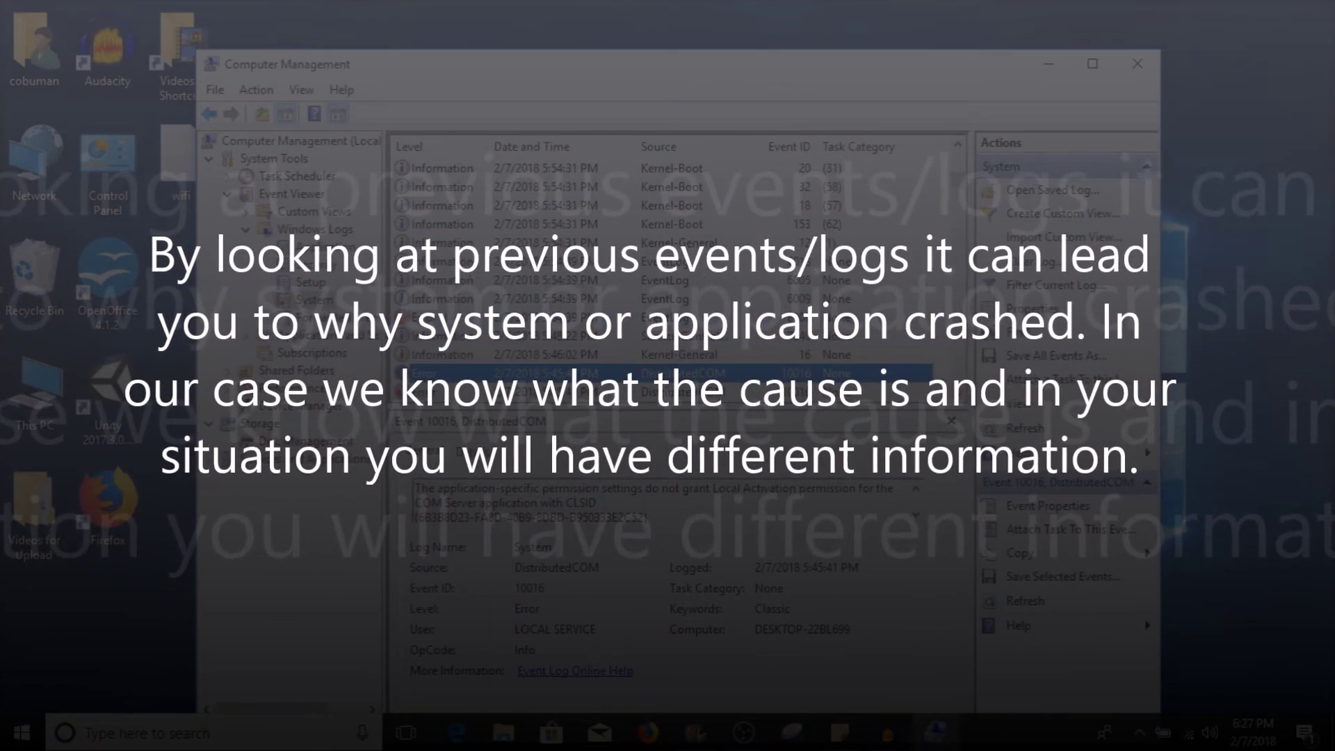
left_click(445, 317)
scroll(668, 278, "up", 3)
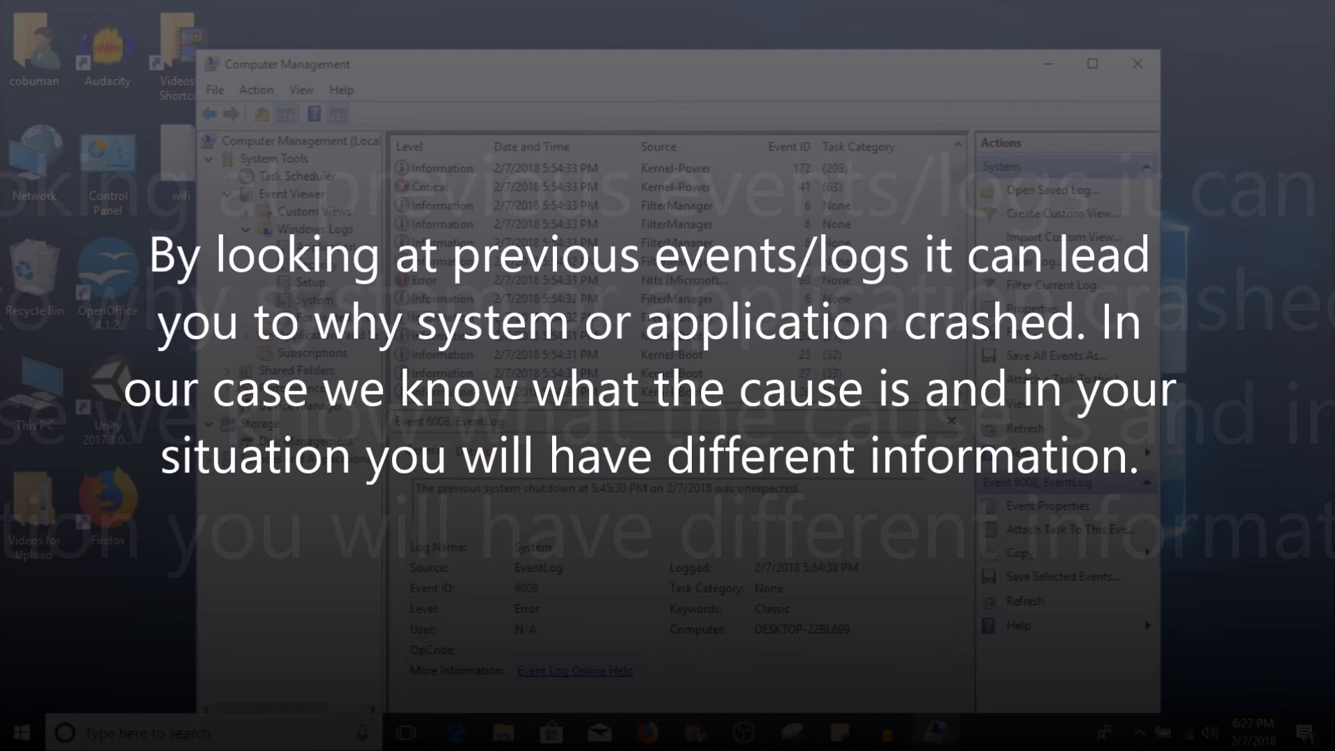
scroll(490, 329, "up", 1)
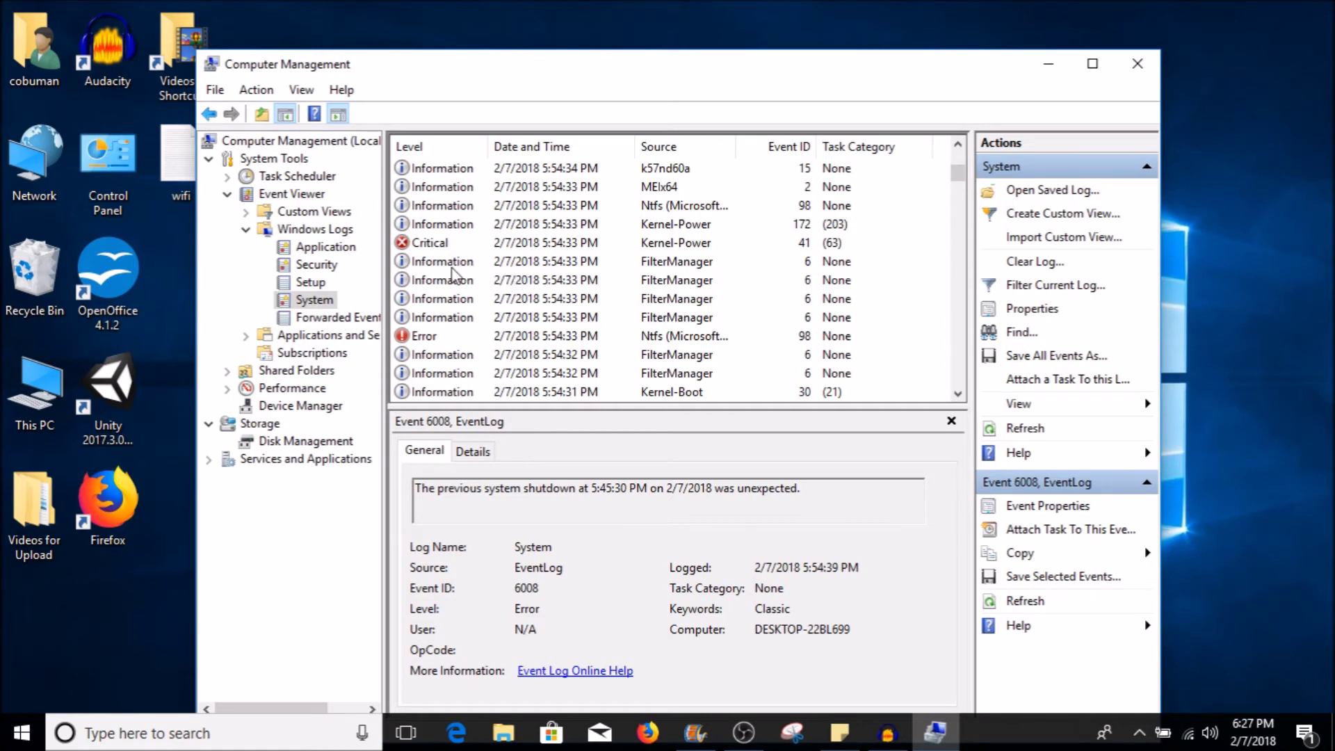
left_click(707, 243)
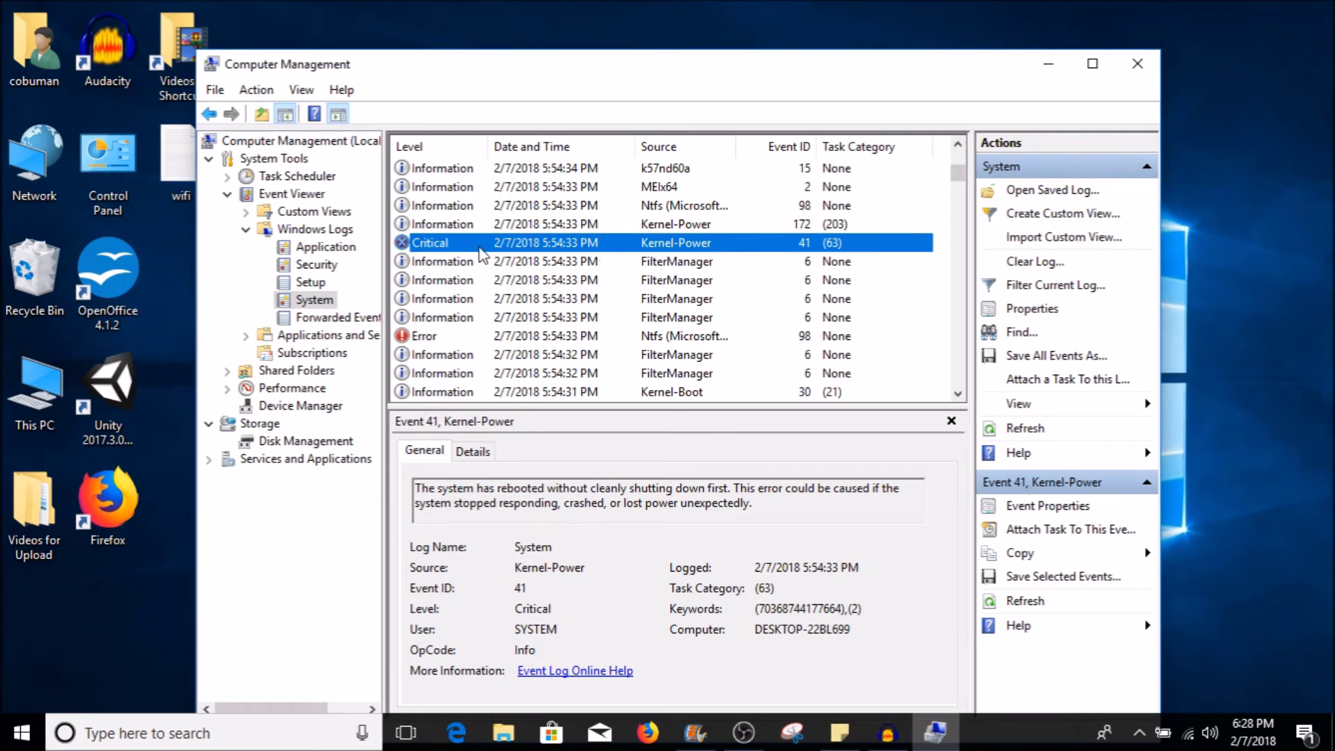
Step: Show FilterManager event 6, reporting the 'npsvctrig' file system filter loaded and registered
left_click(458, 265)
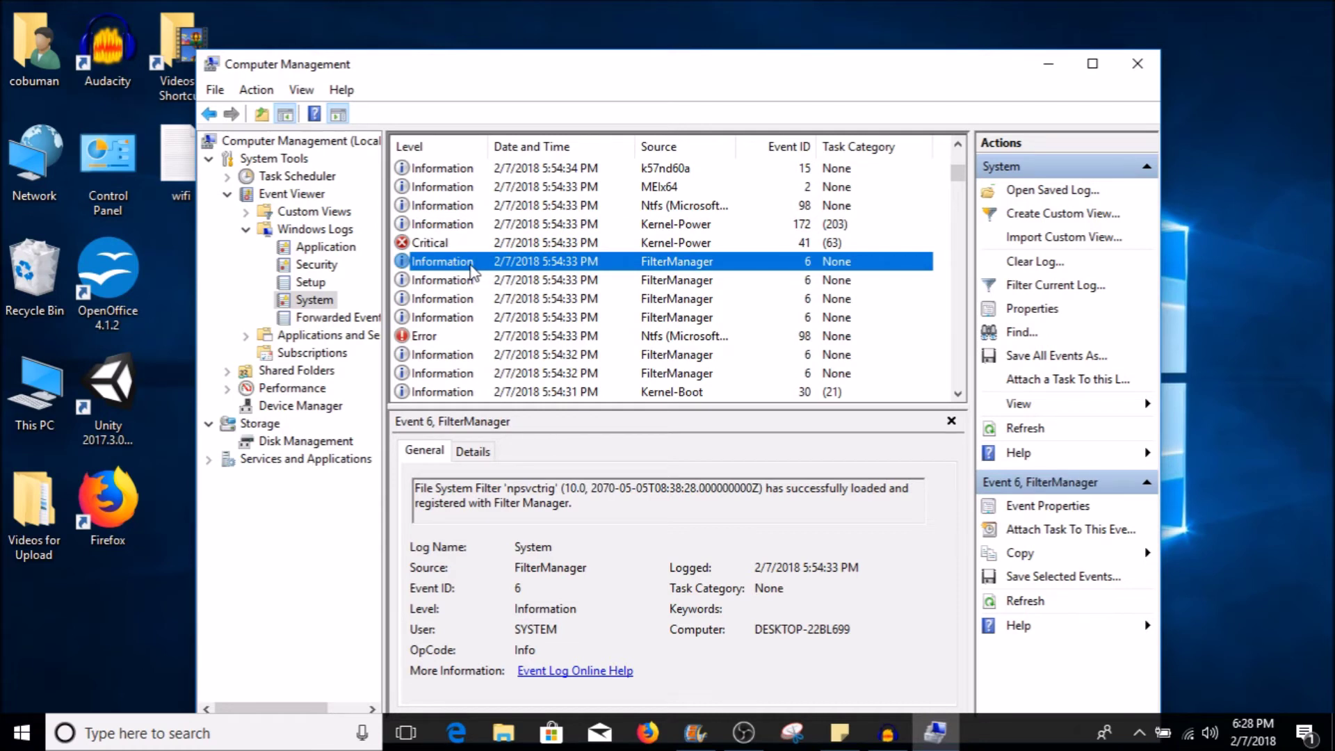
Step: Browse Application log events, reading the SideBySide 78 Audacity error, then go back to System
left_click(326, 249)
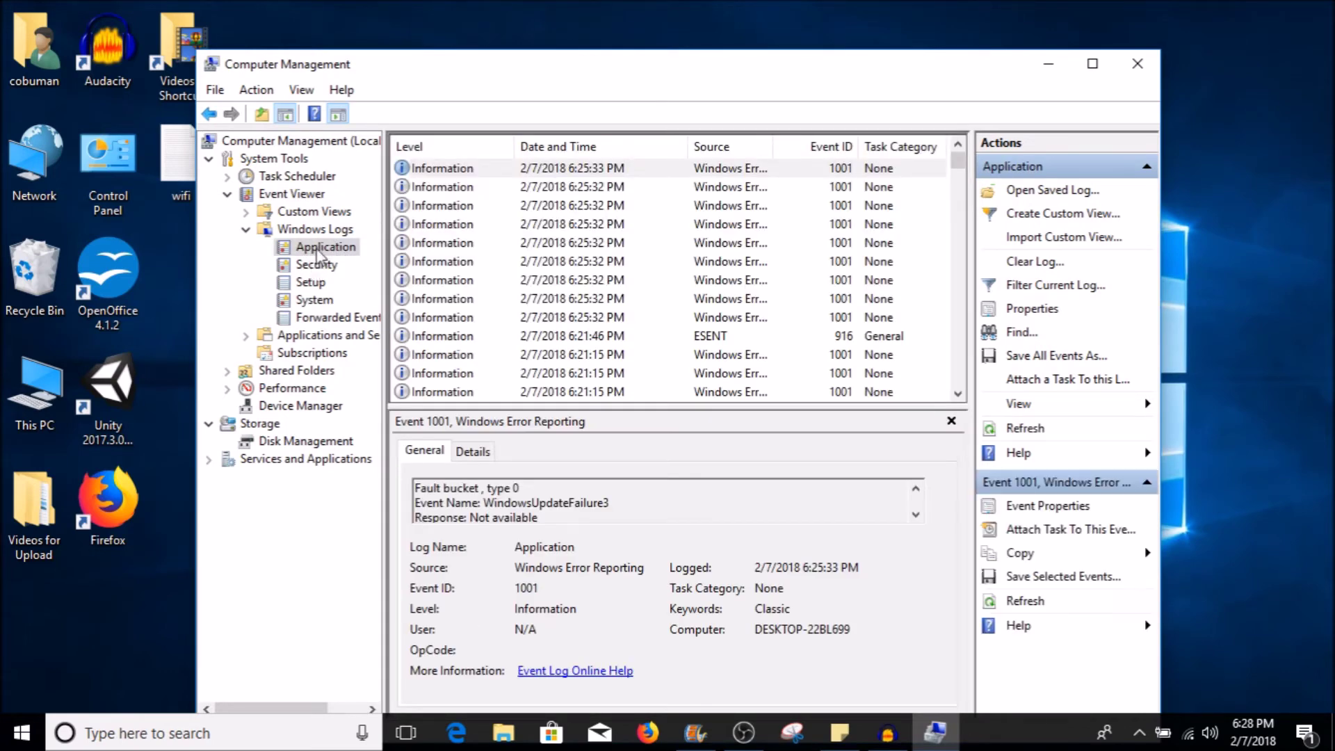
left_click(516, 261)
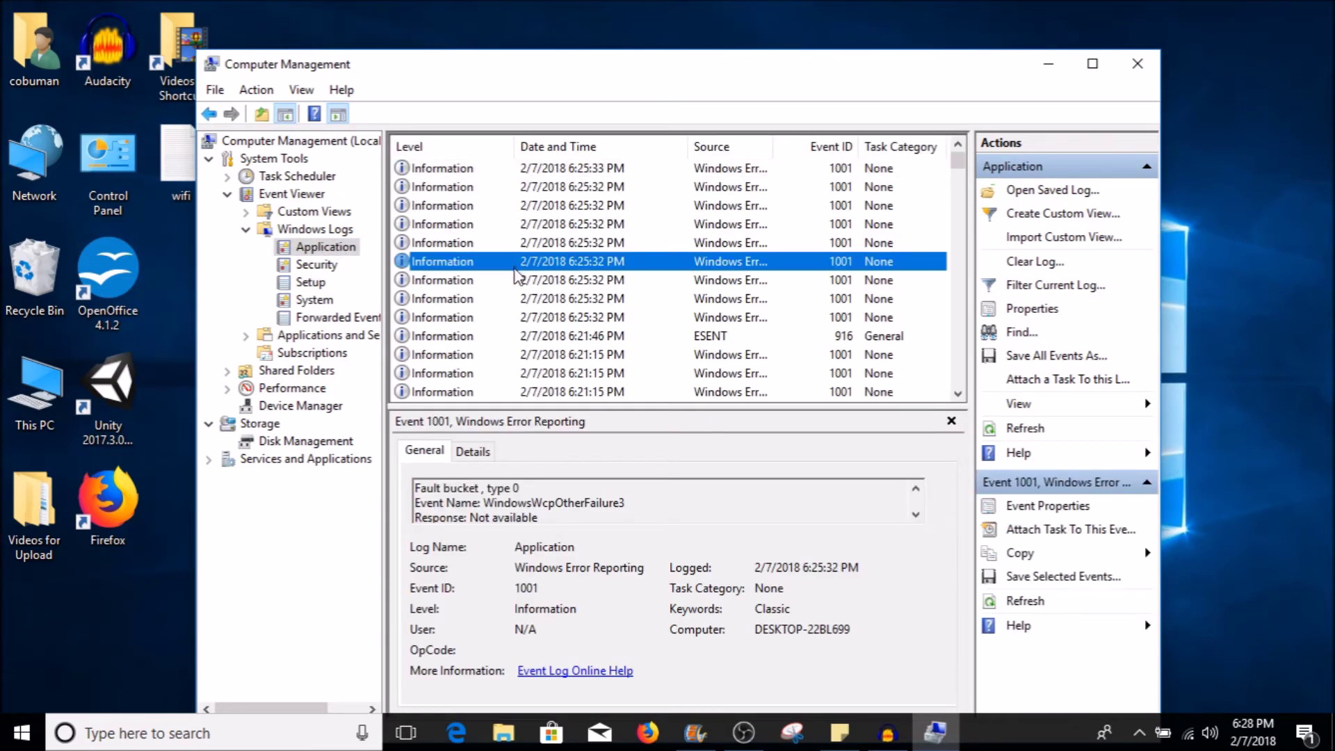
scroll(518, 278, "down", 10)
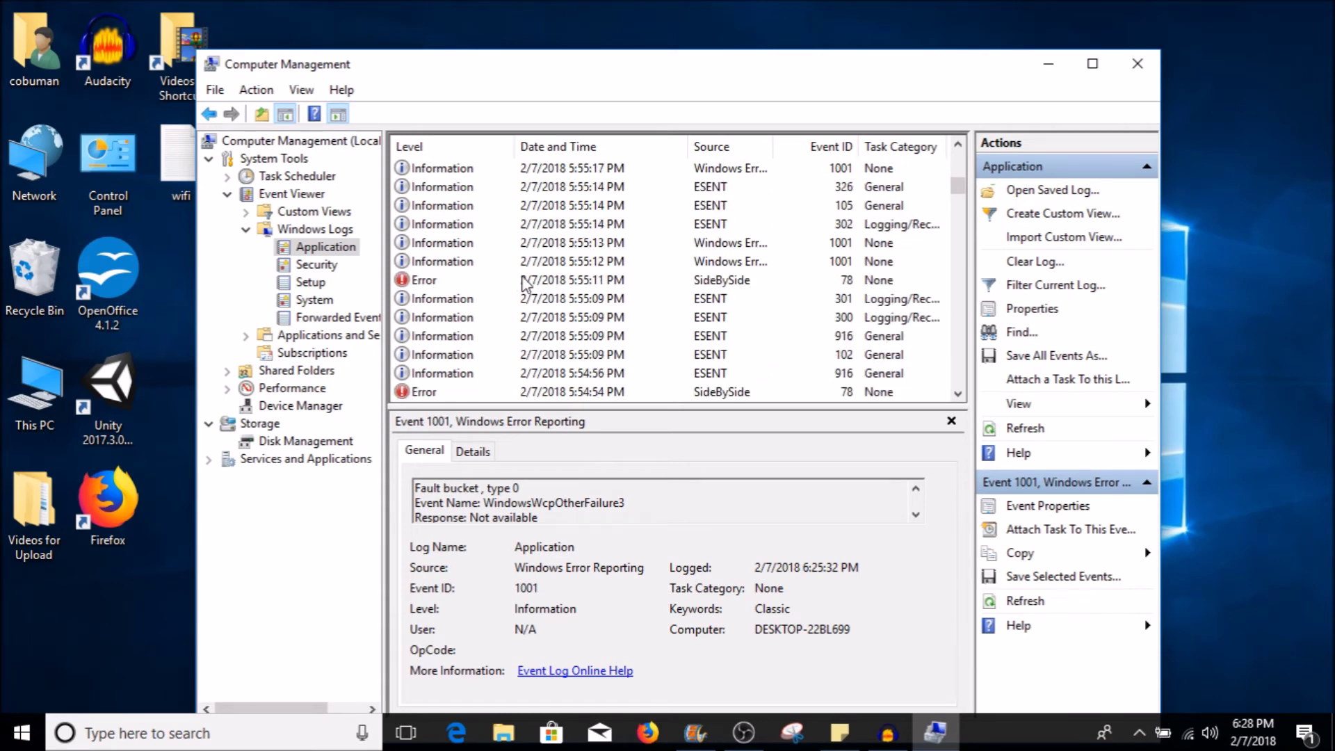
left_click(524, 282)
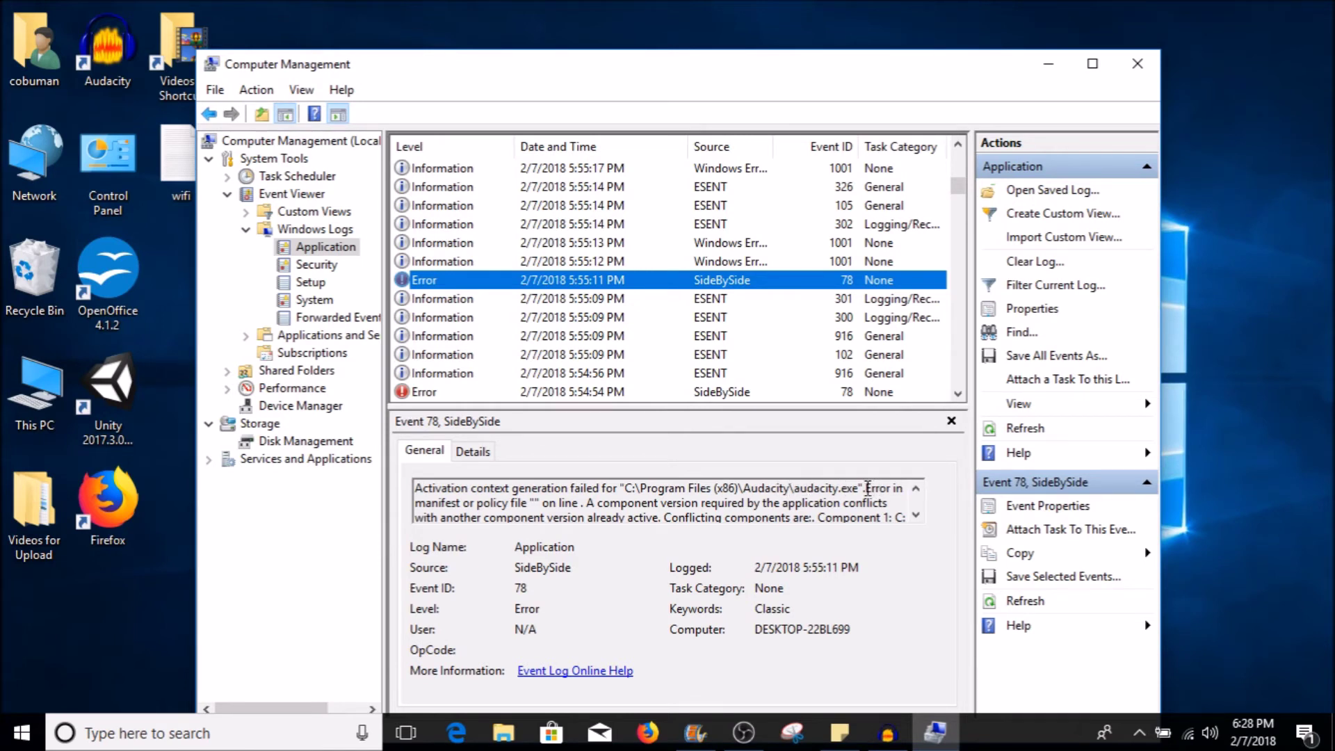
left_click_drag(867, 489, 722, 512)
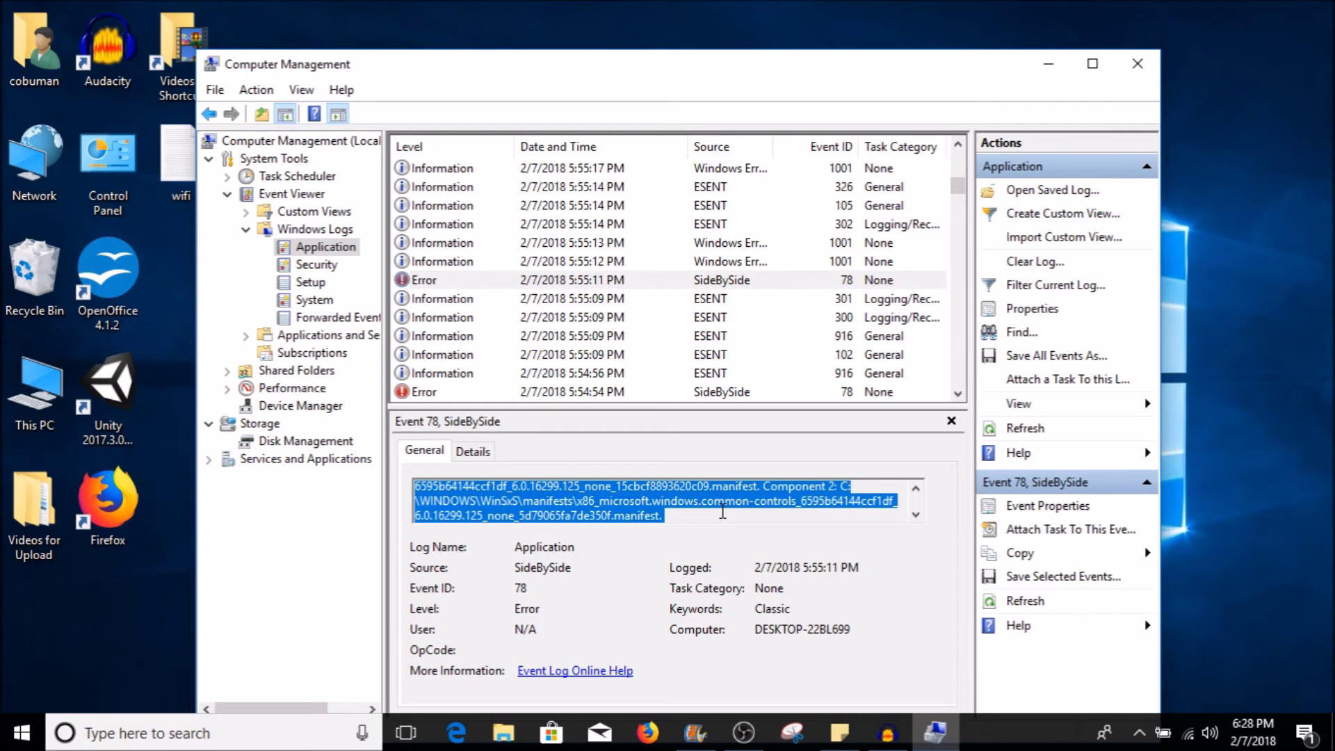
left_click(549, 300)
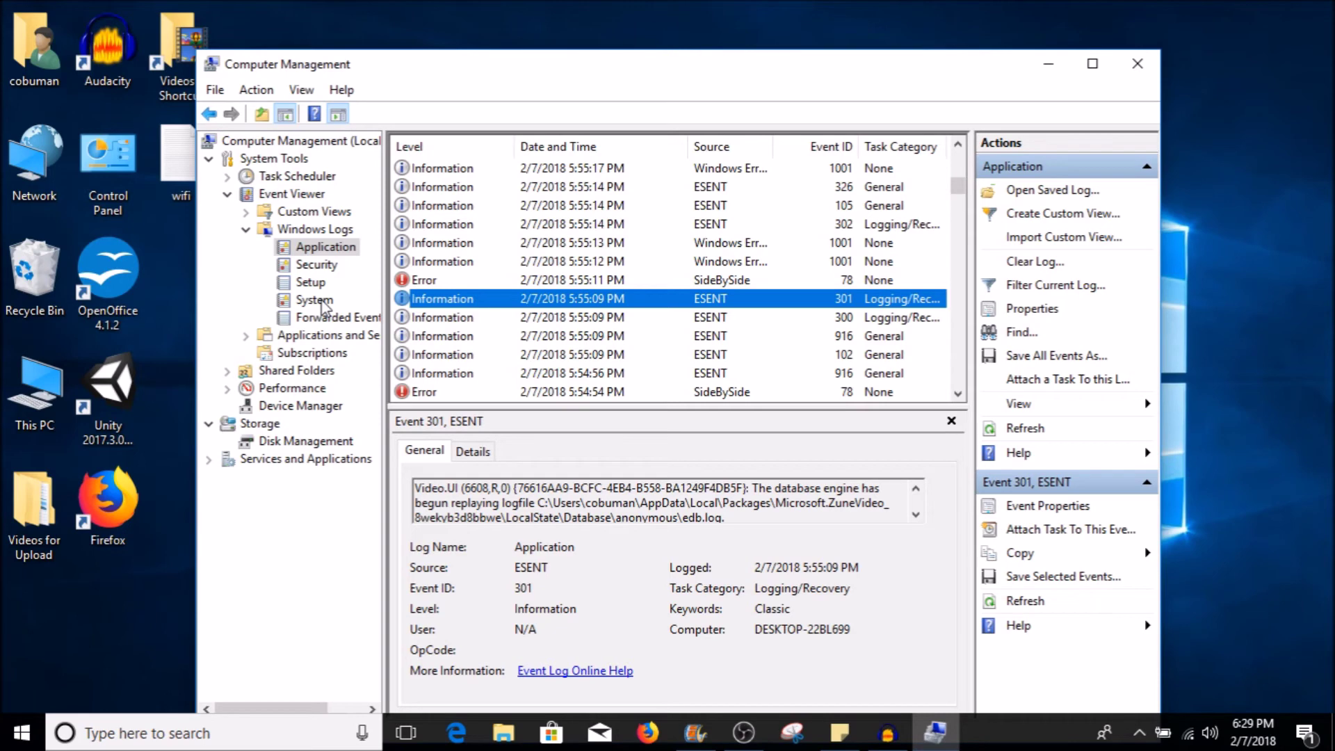
left_click(314, 300)
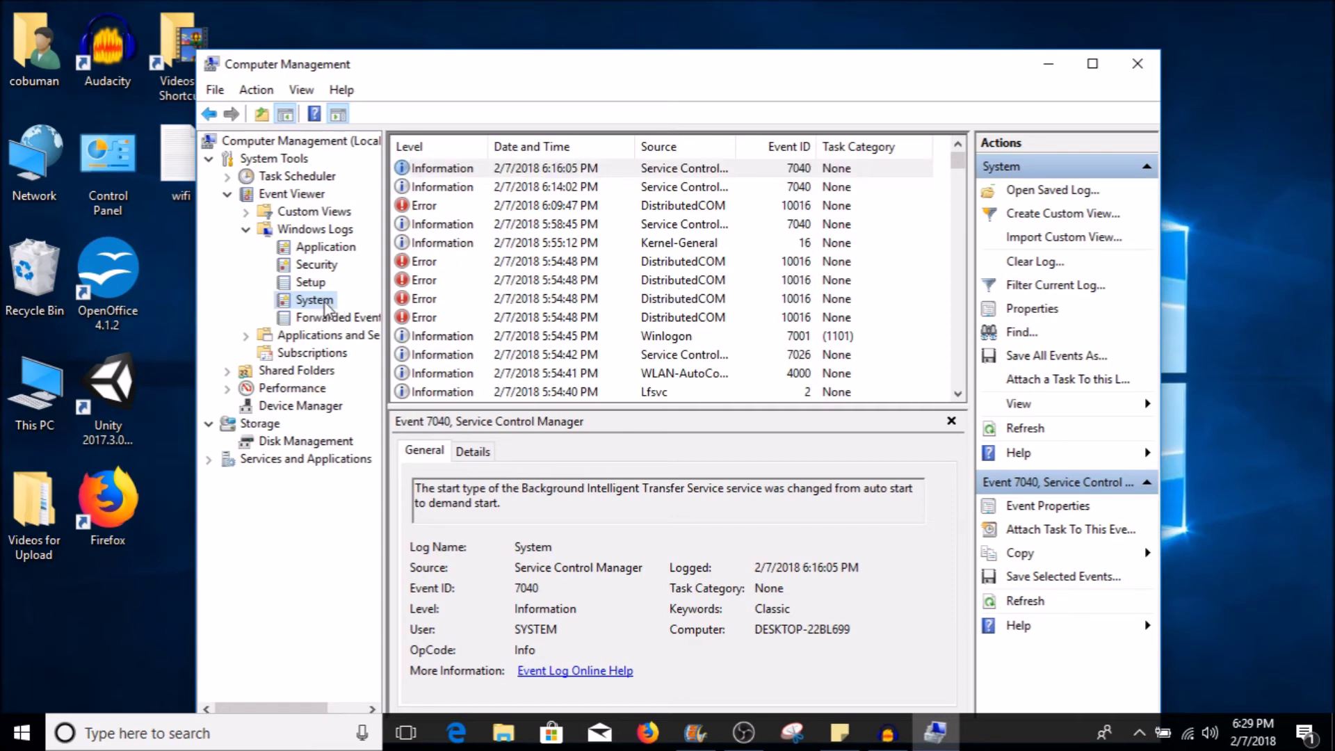
Step: Check a DistributedCOM 10016 error, then view DHCPv6-Client 51046 and Dhcp-Client 50103 events
left_click(615, 300)
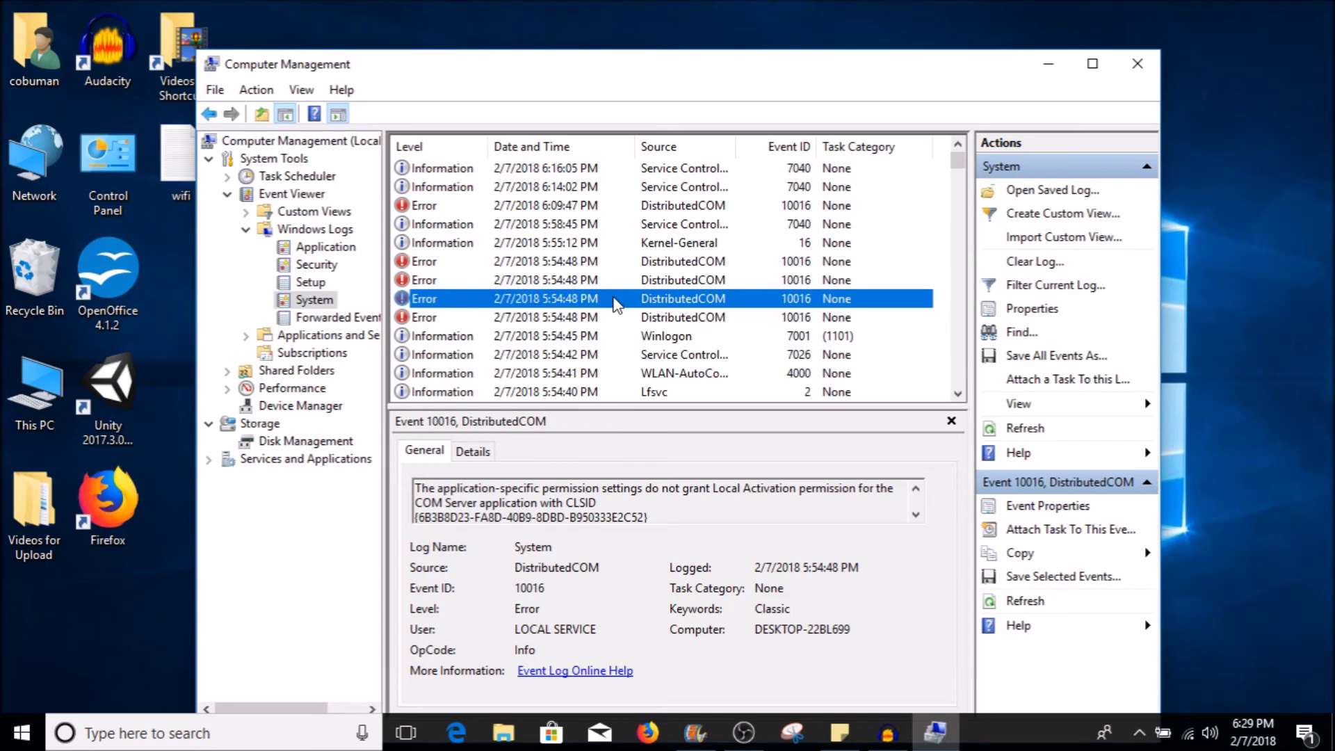
scroll(613, 306, "down", 1)
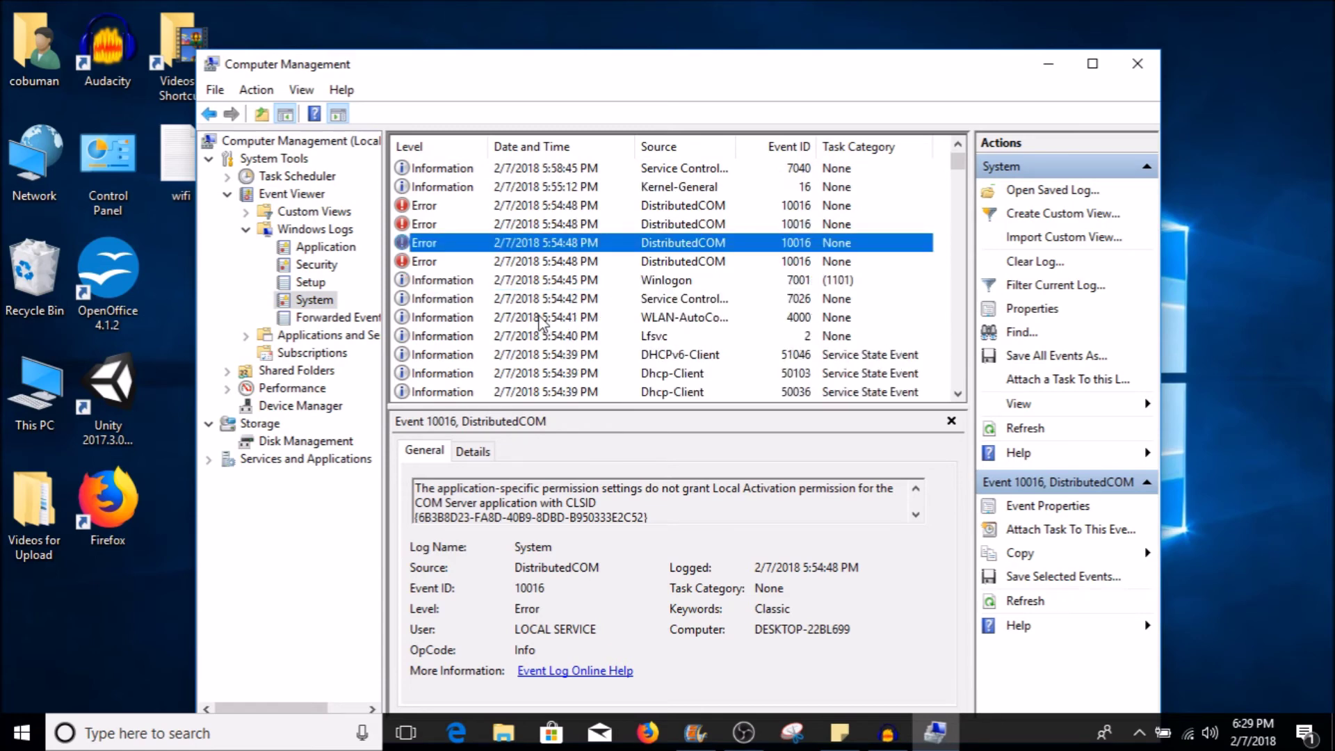
scroll(540, 320, "down", 1)
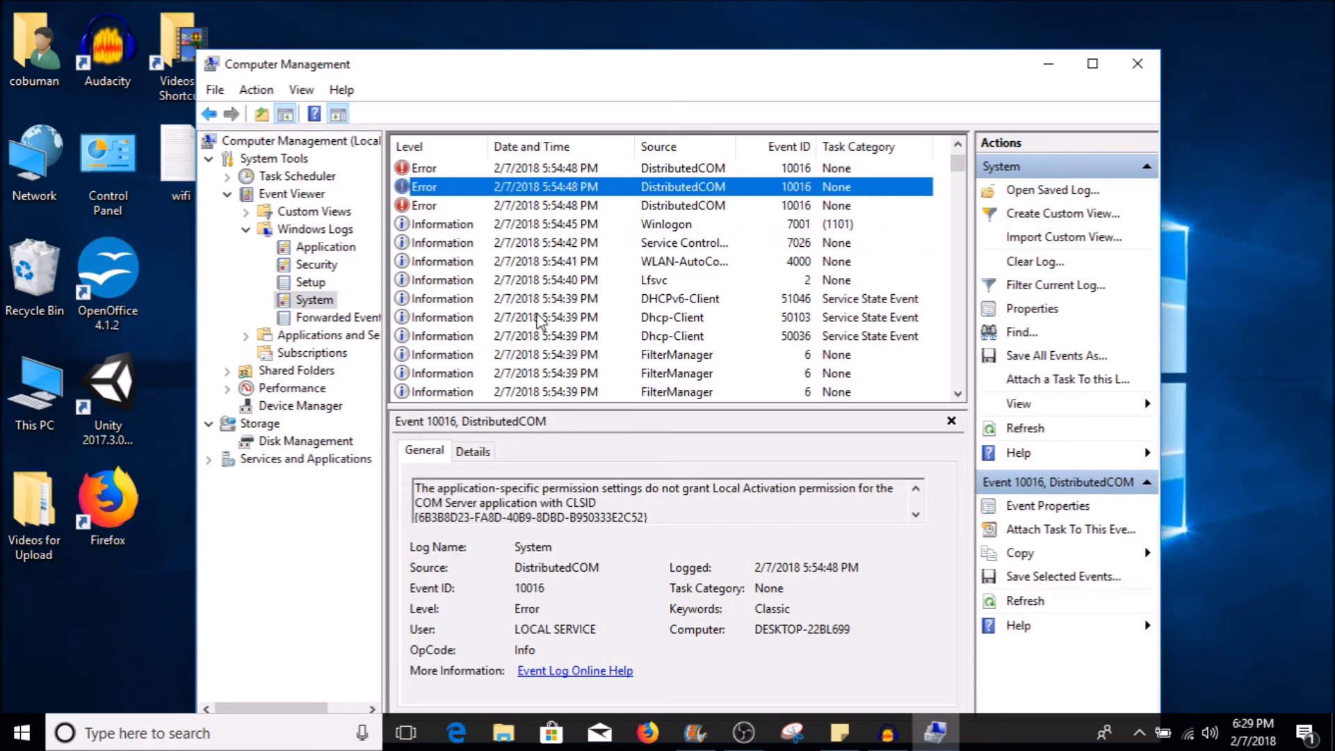
left_click(480, 299)
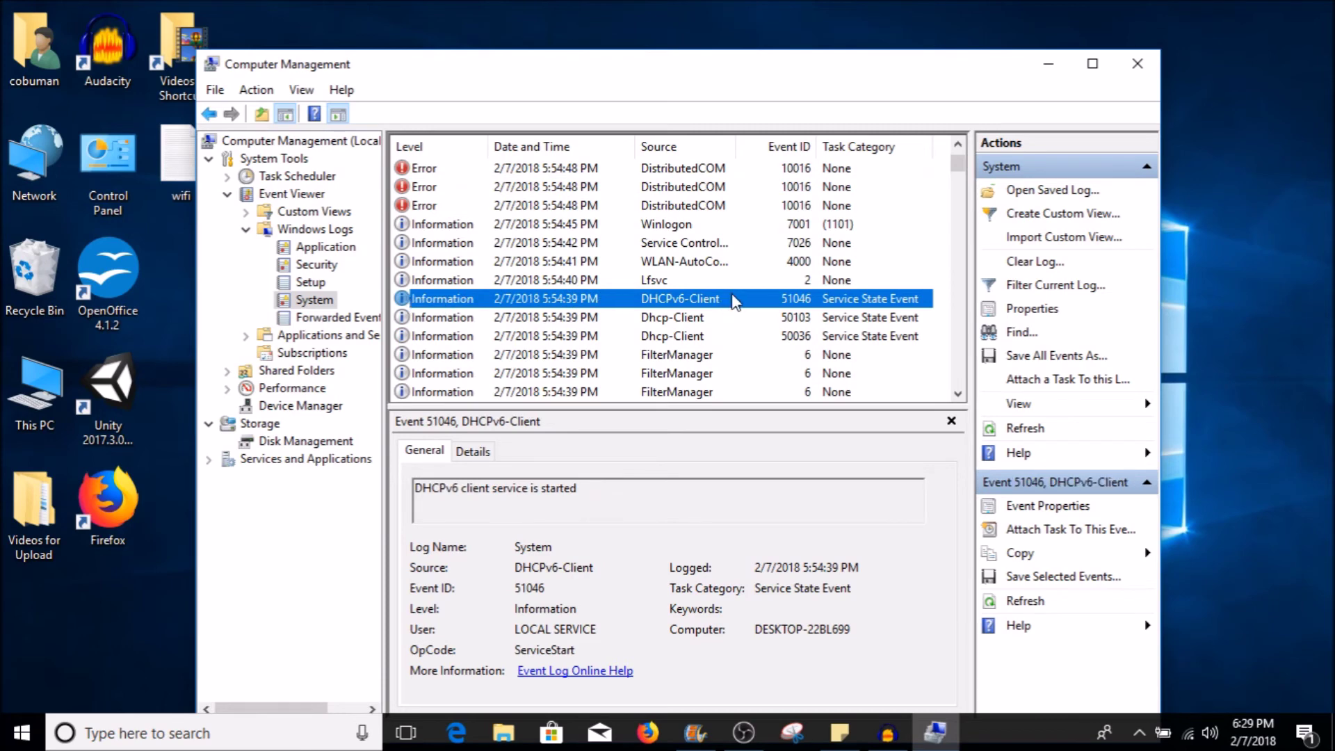
left_click(537, 319)
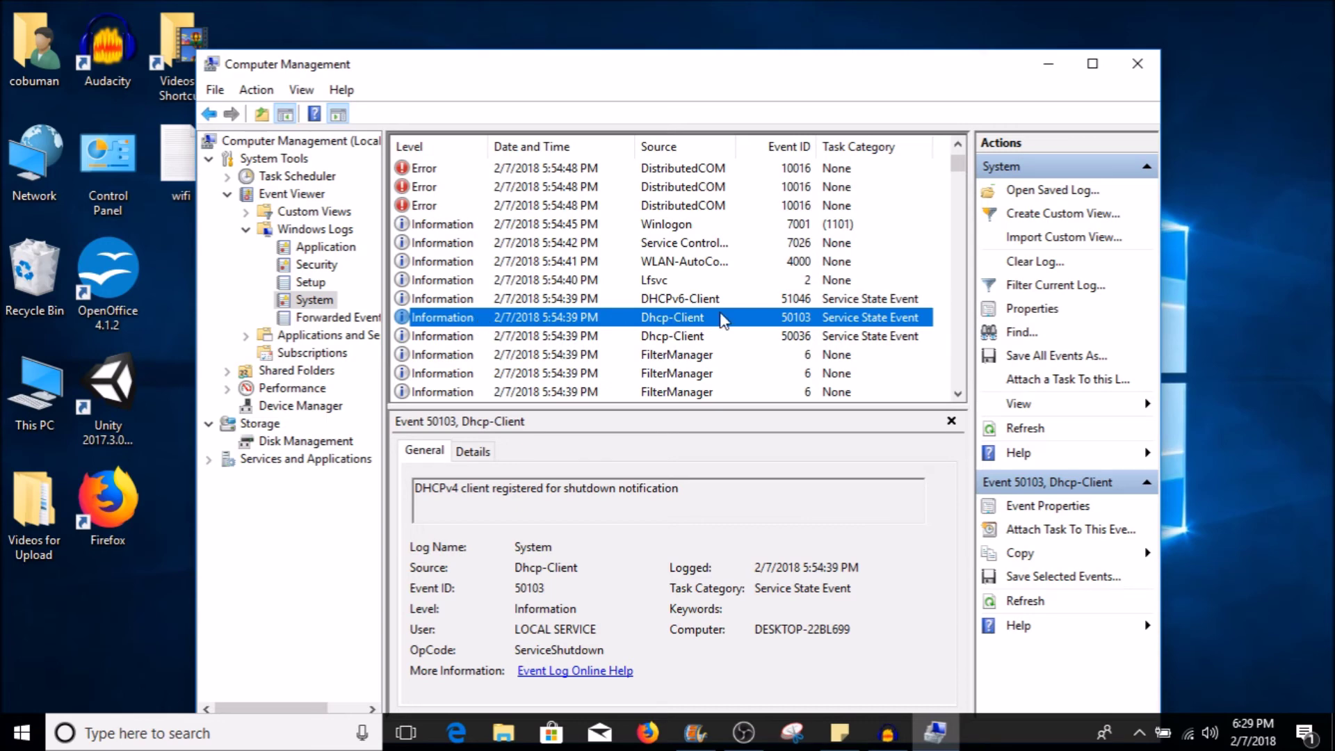
Step: Compare Dhcp-Client 50036 (client service started) with Dhcp-Client 50103
left_click(665, 337)
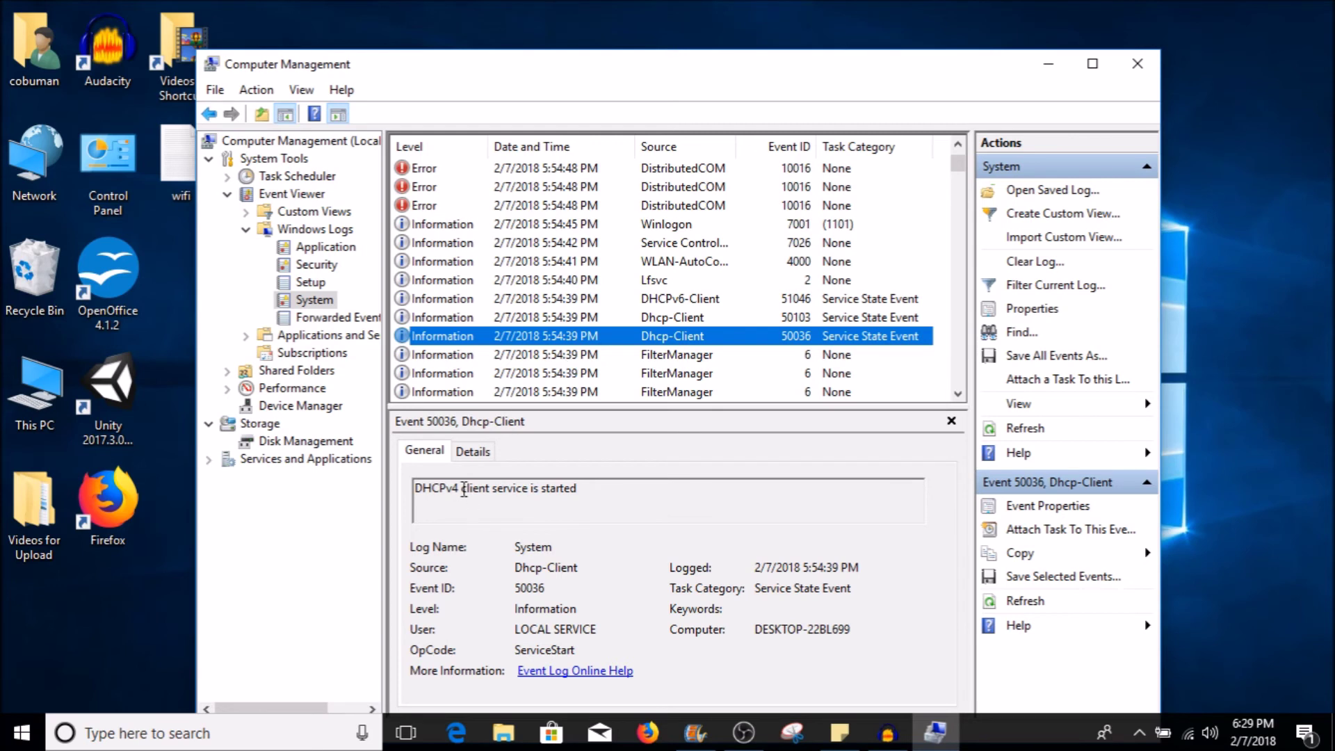
left_click_drag(461, 489, 596, 495)
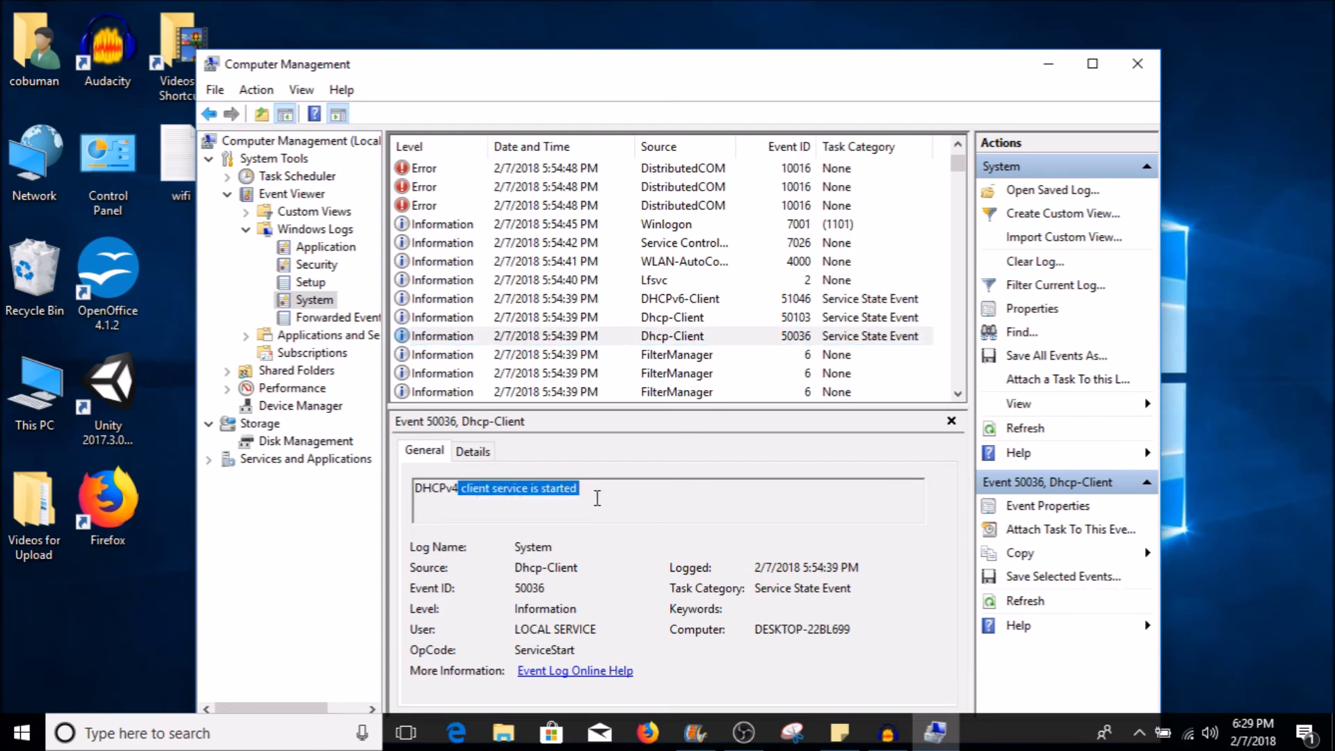
left_click(681, 339)
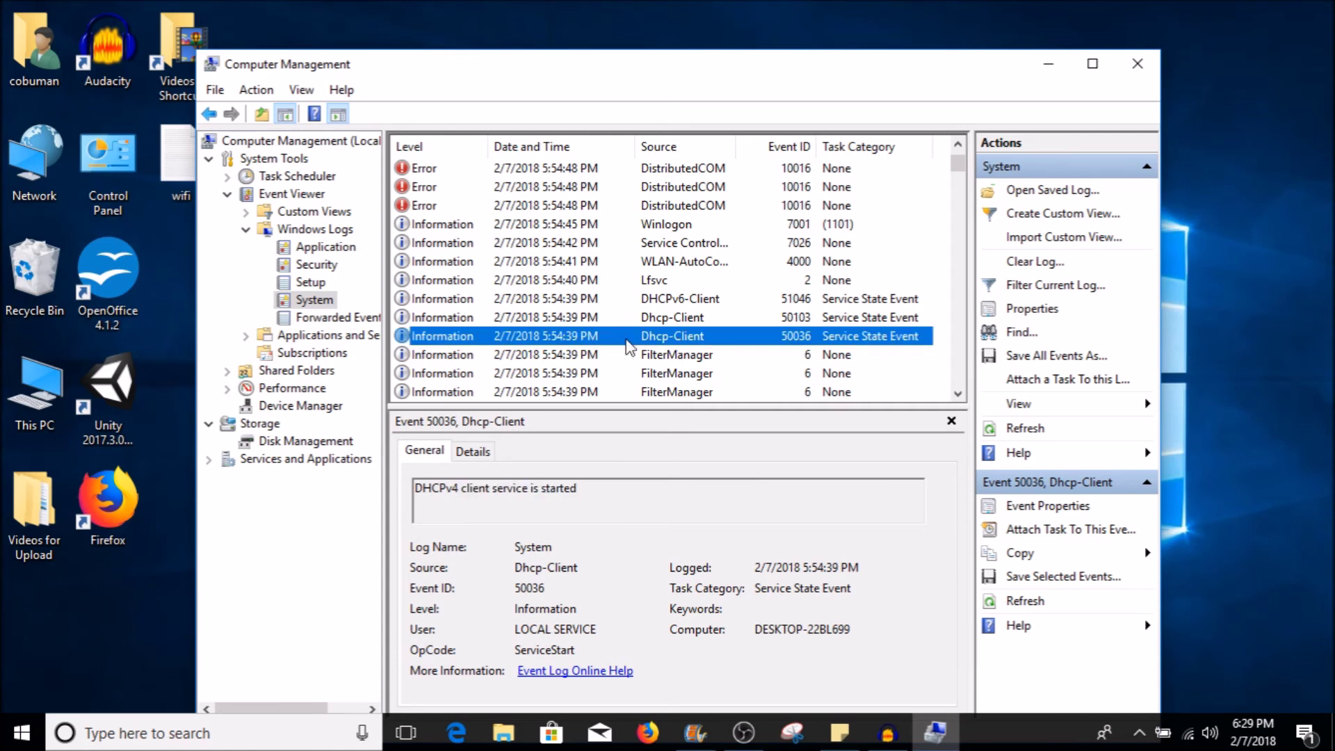
left_click(426, 320)
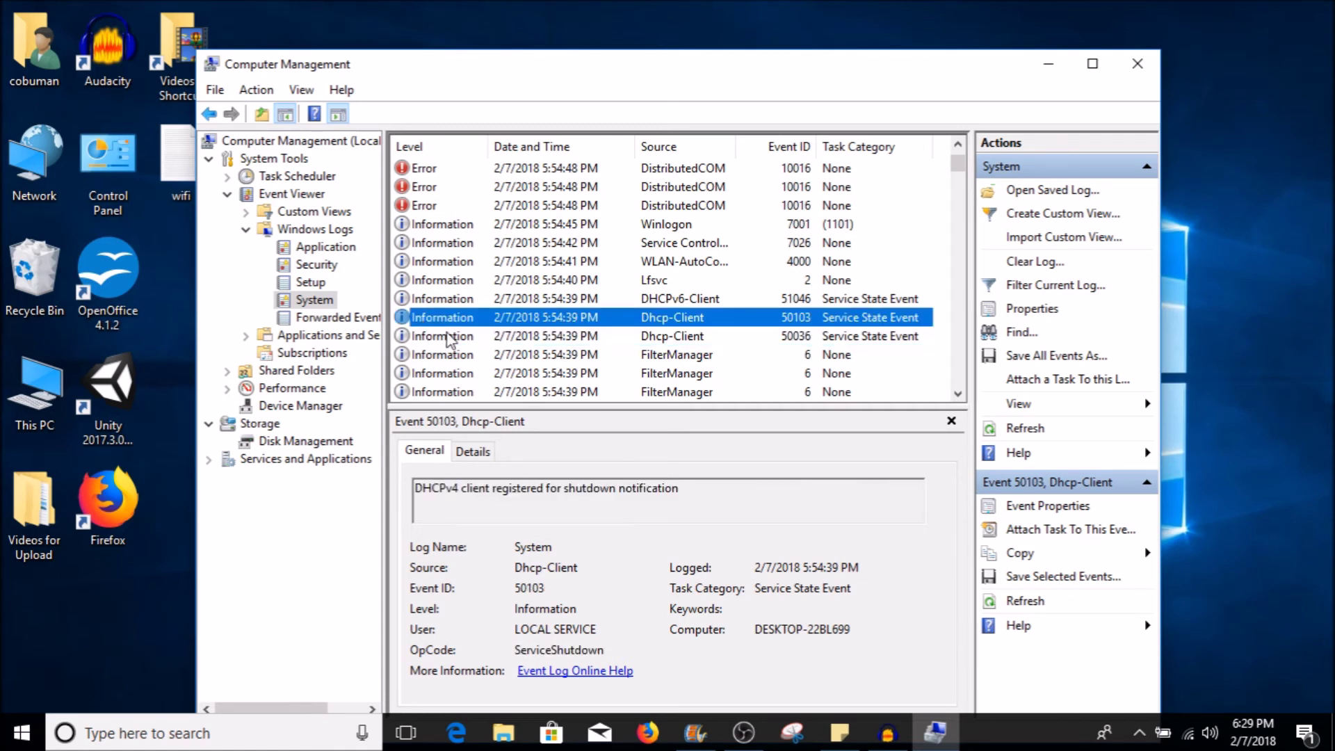
left_click(446, 338)
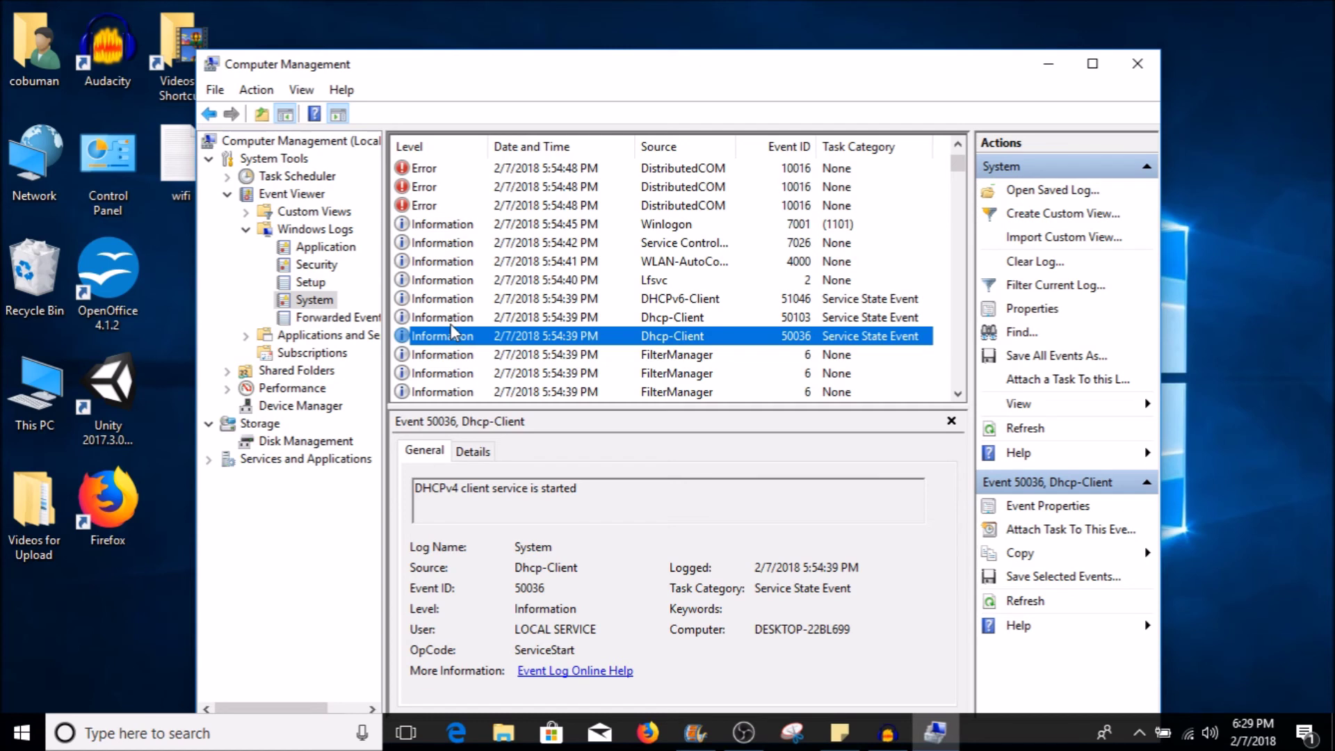
left_click(451, 319)
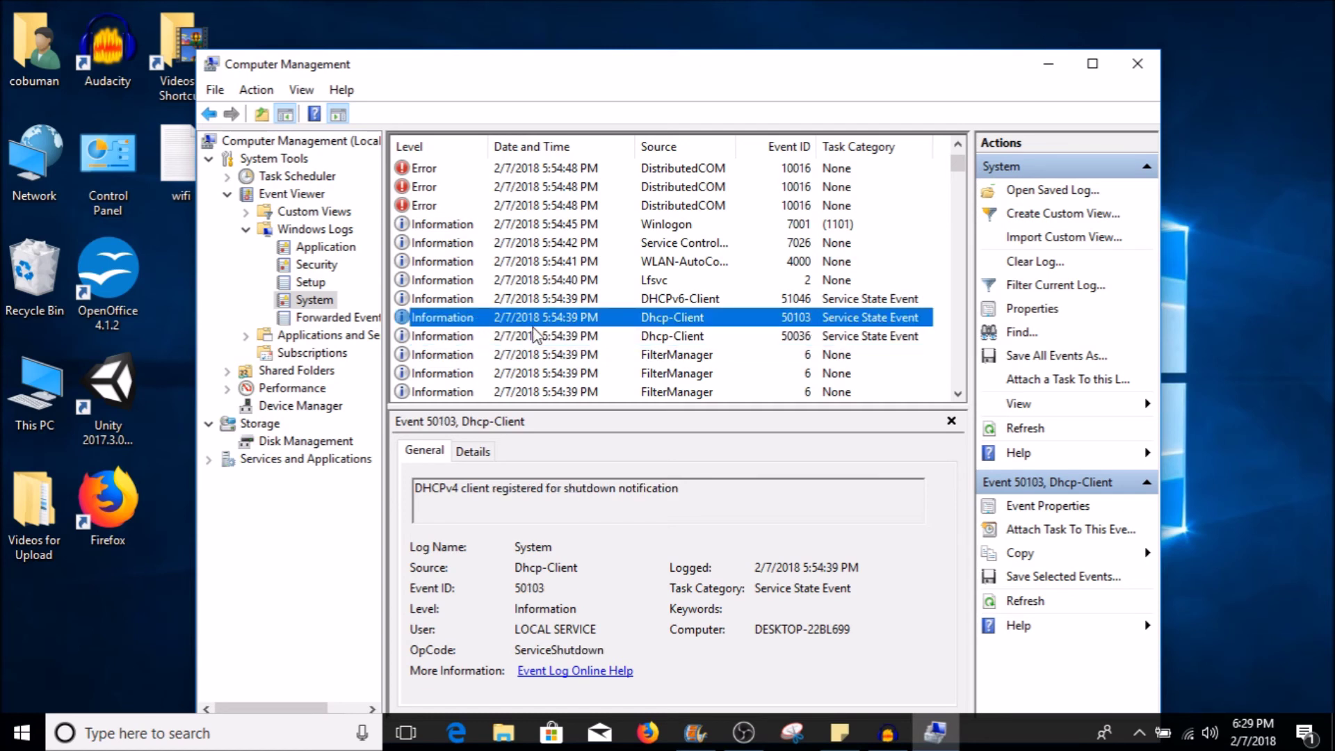
Step: Check the third DistributedCOM 10016 error, finishing on Dhcp-Client 50103 logged 5:54:39 PM
left_click(444, 205)
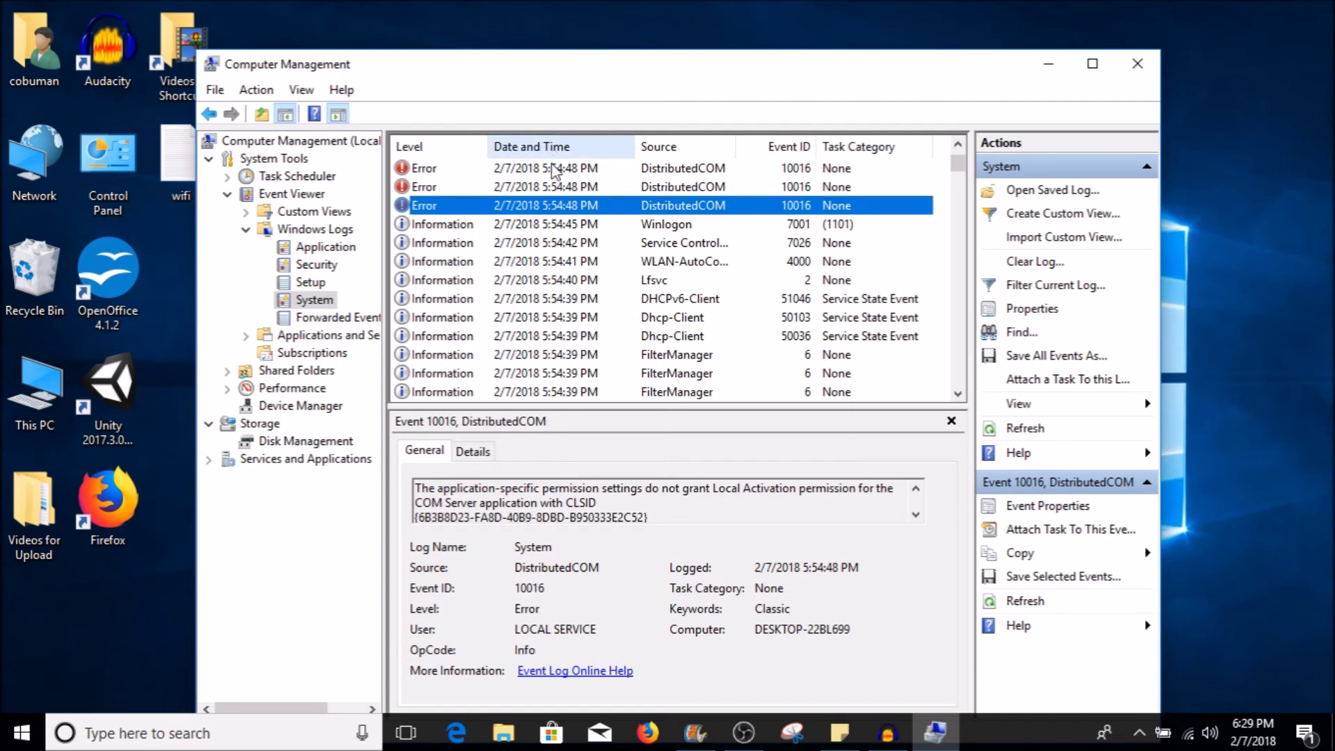
left_click(513, 318)
left_click(499, 336)
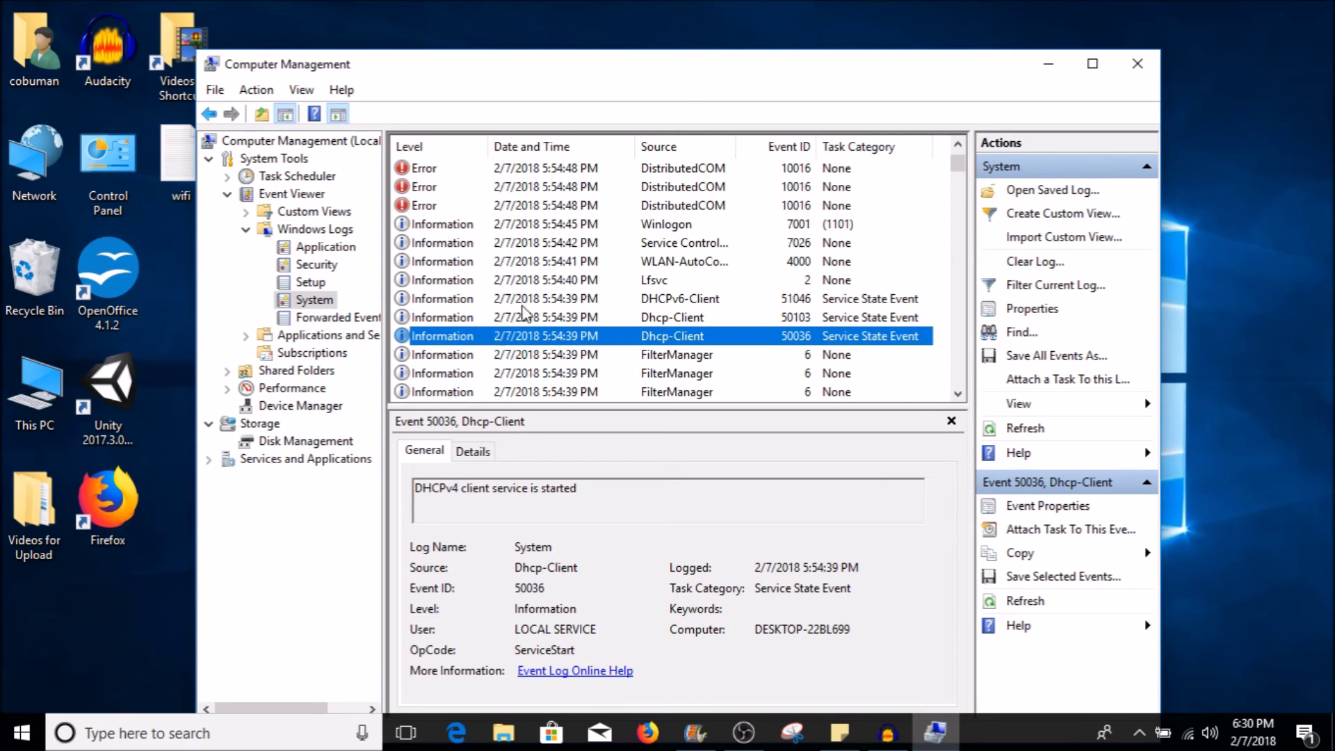
left_click(509, 316)
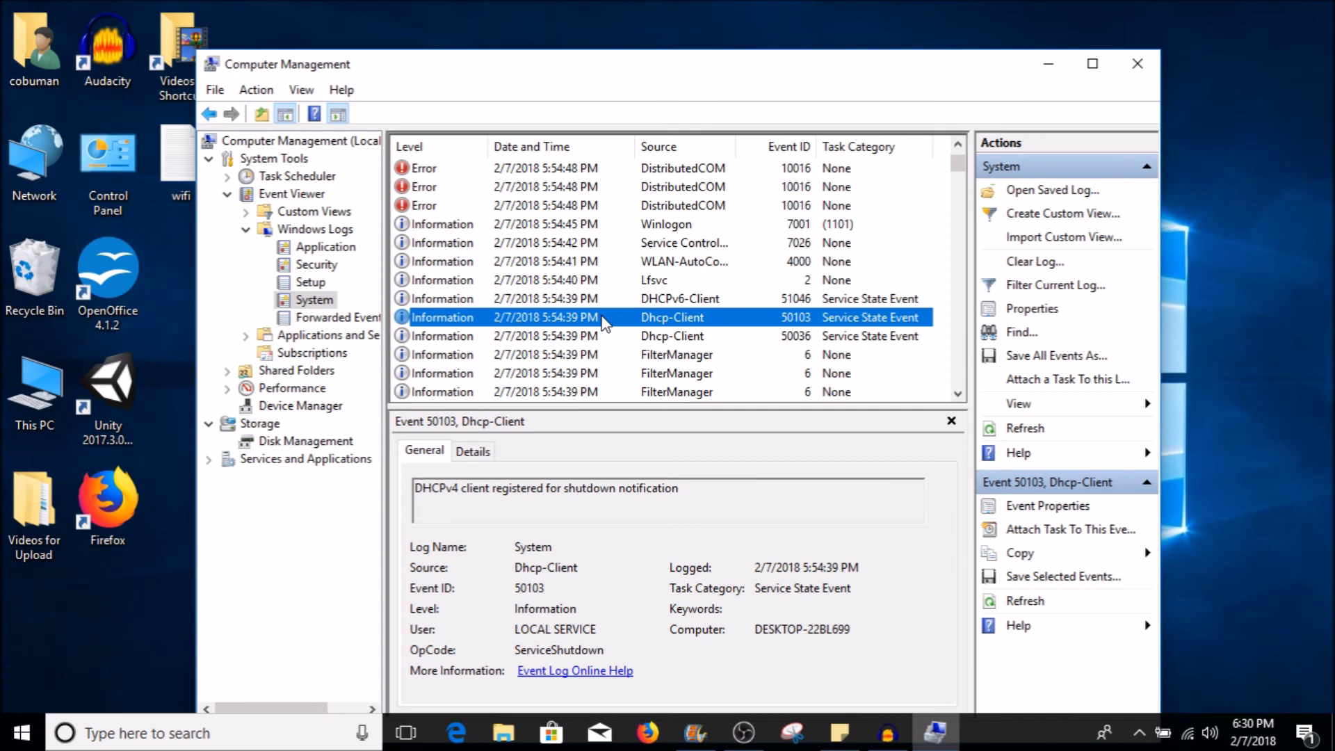
scroll(604, 322, "down", 2)
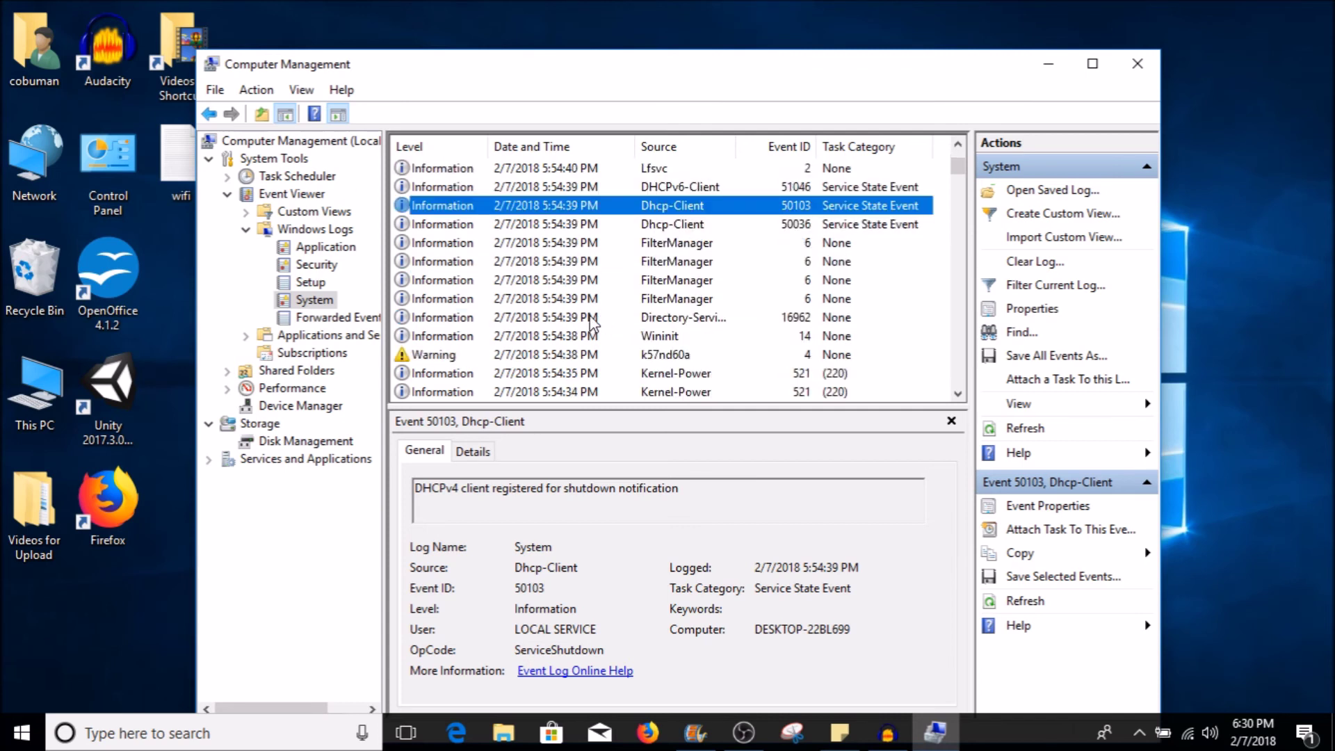